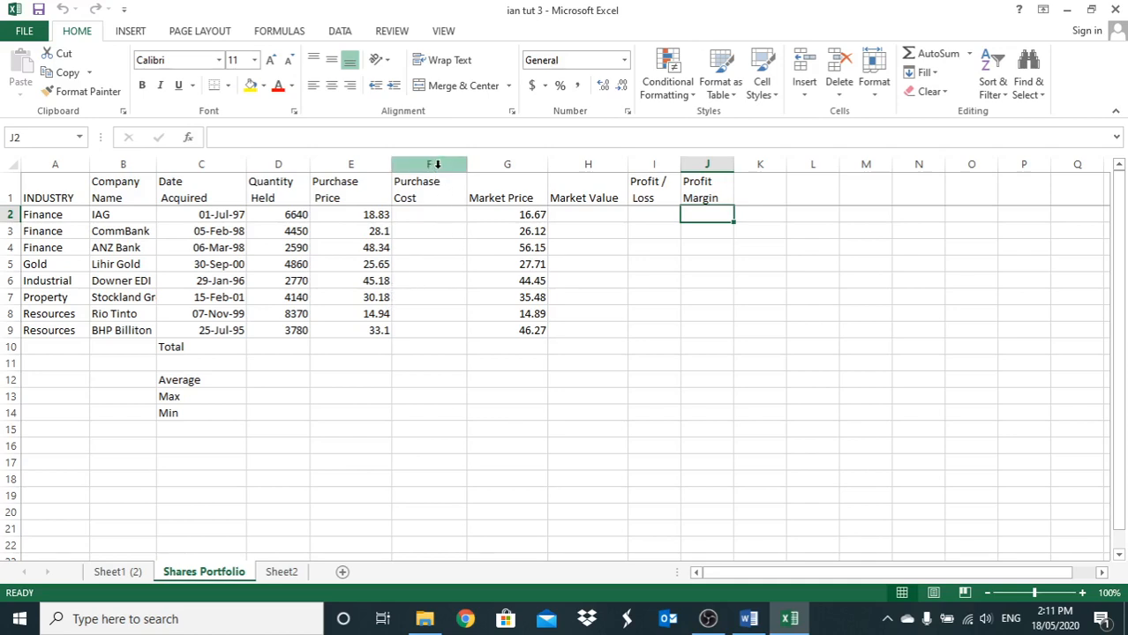
# - Calculate IAG's purchase cost in F2 by multiplying quantity held by purchase price with =D2*E2
pyautogui.click(435, 216)
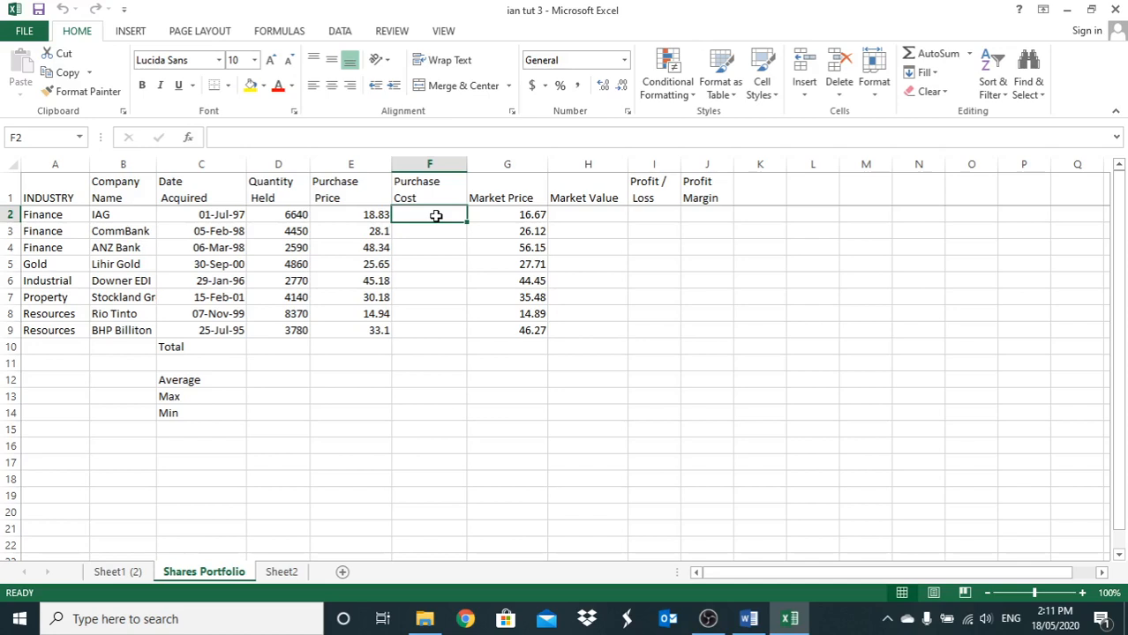
pyautogui.write('=')
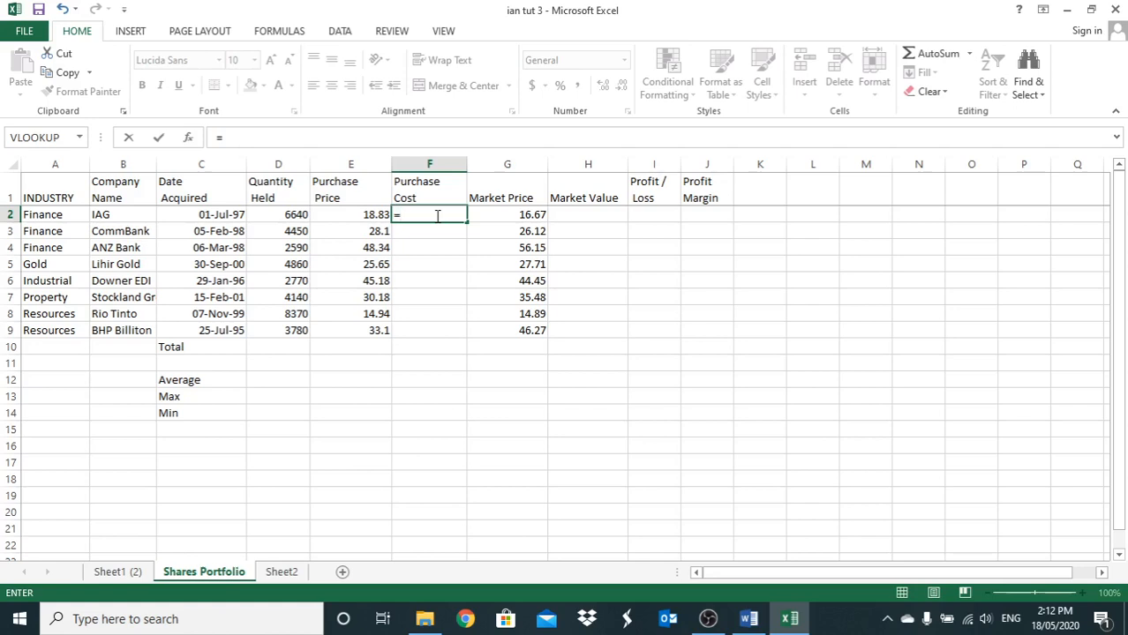
pyautogui.click(278, 214)
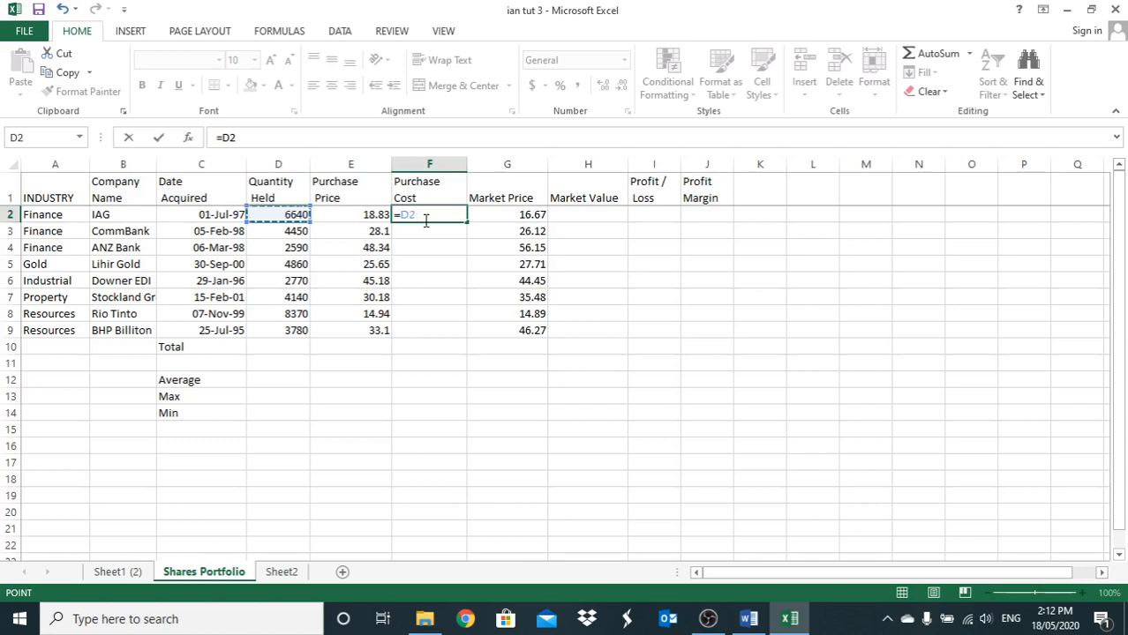
pyautogui.write('*')
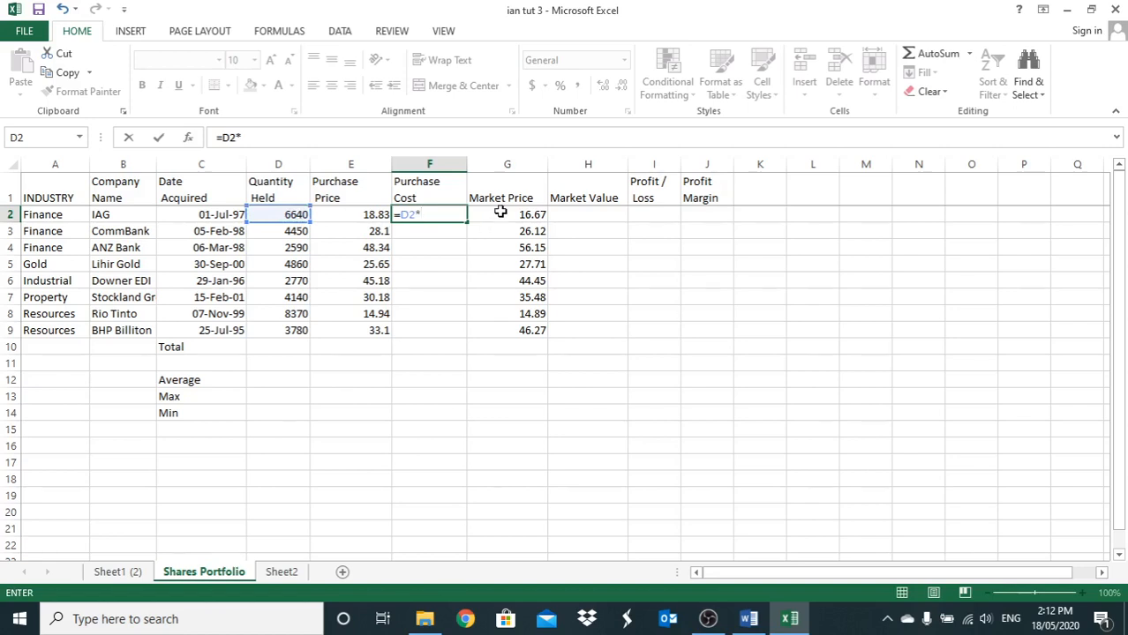
pyautogui.click(352, 214)
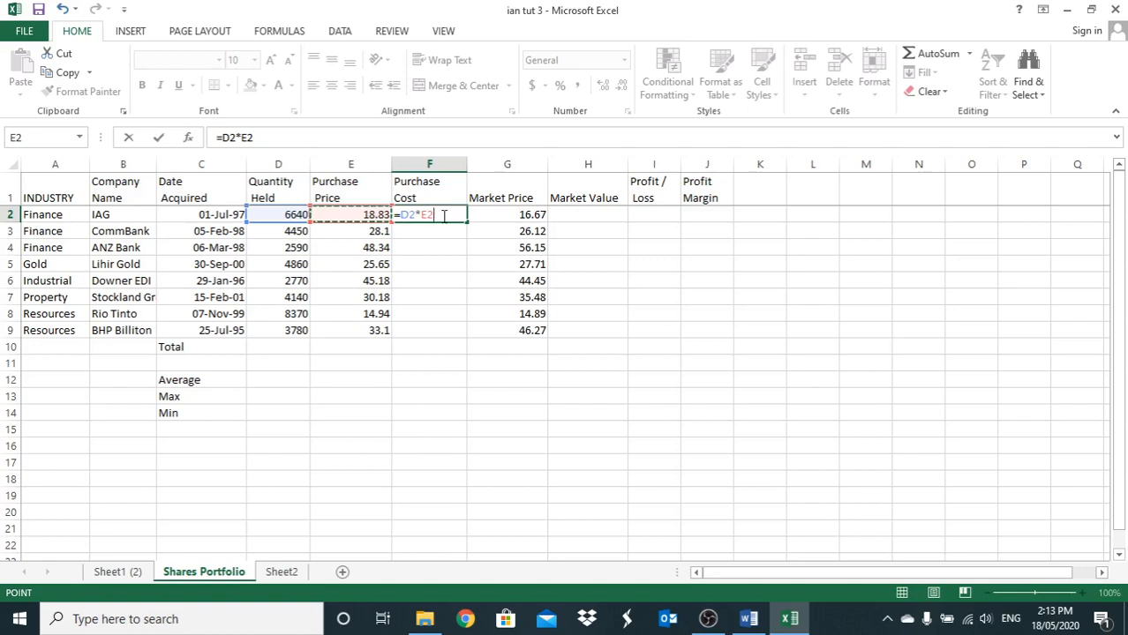
pyautogui.press('Return')
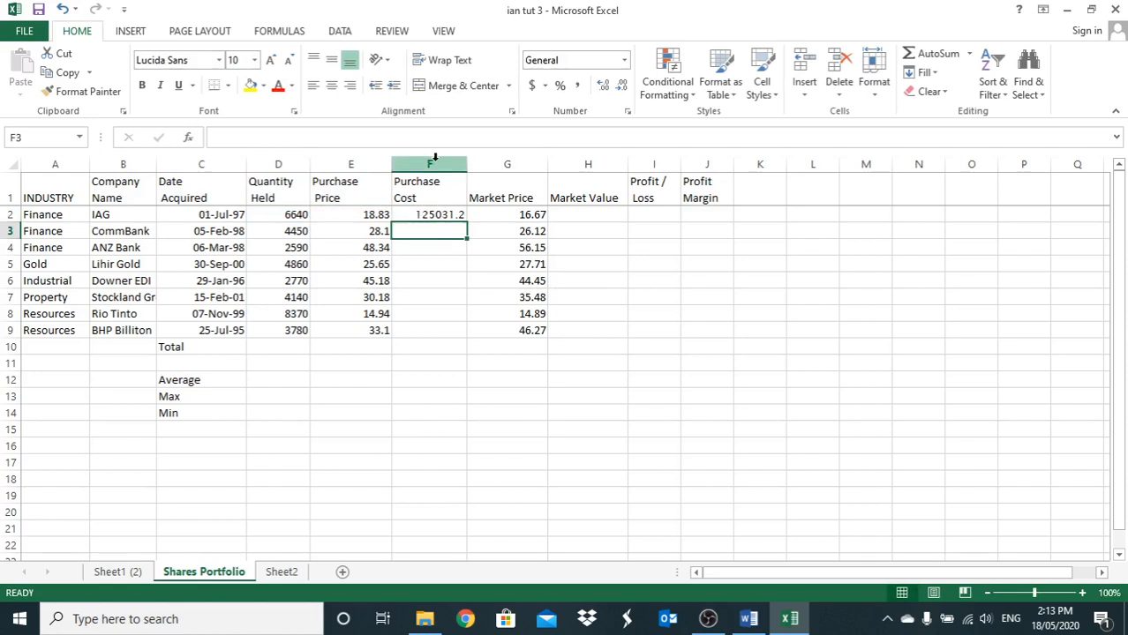
# - Try filling the purchase cost formula from F2 down through F9, and undo that fill
pyautogui.click(445, 214)
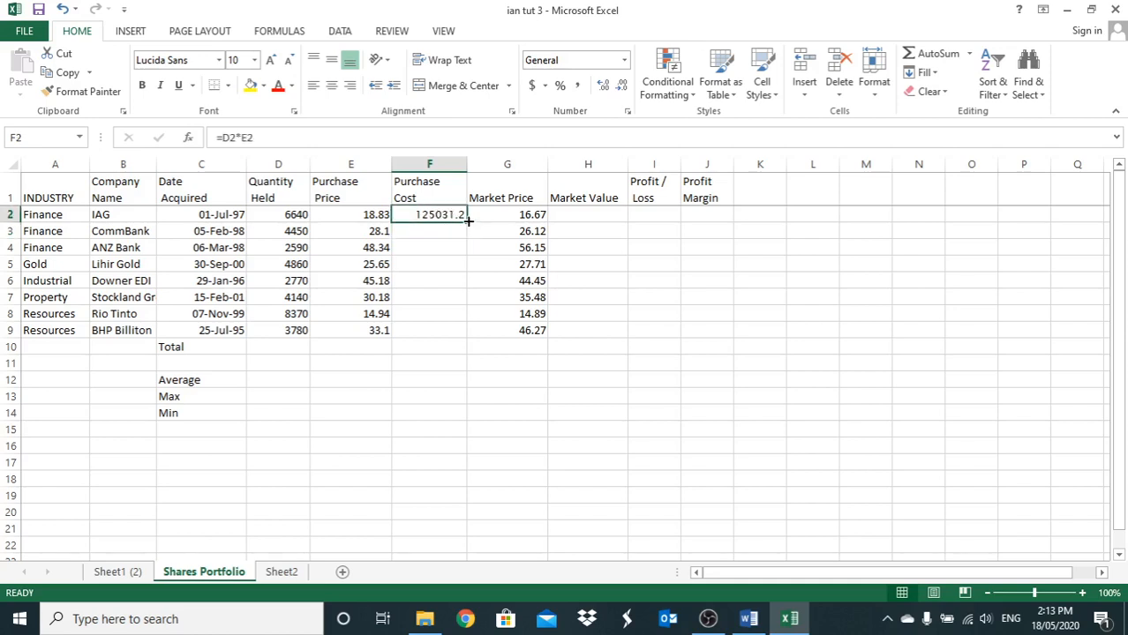
pyautogui.moveTo(468, 221); pyautogui.dragTo(433, 330)
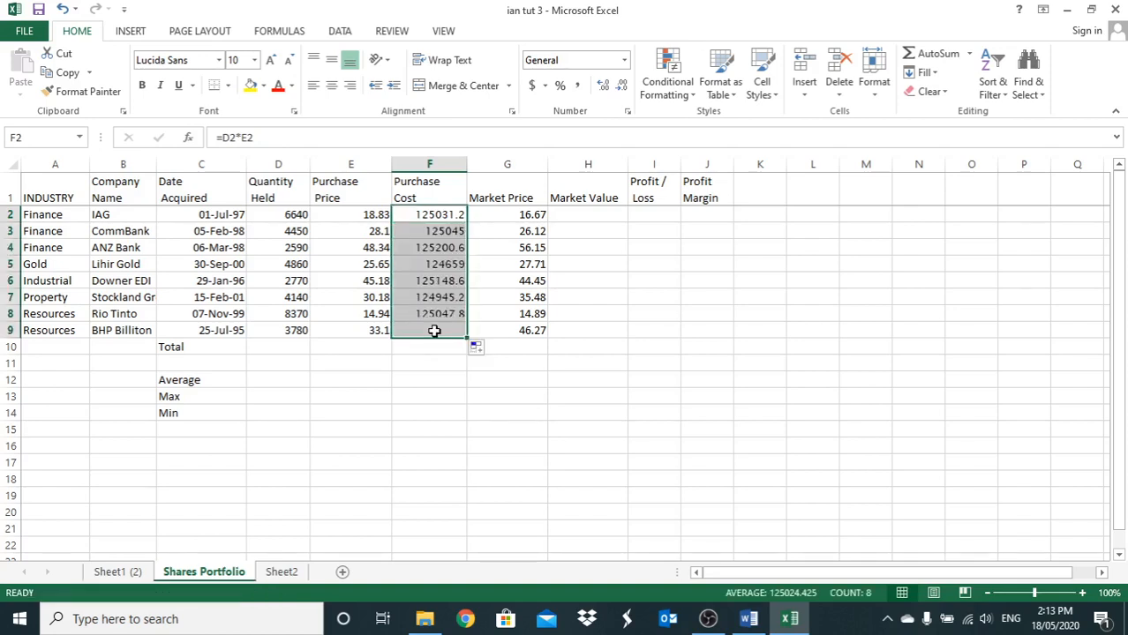
pyautogui.click(424, 390)
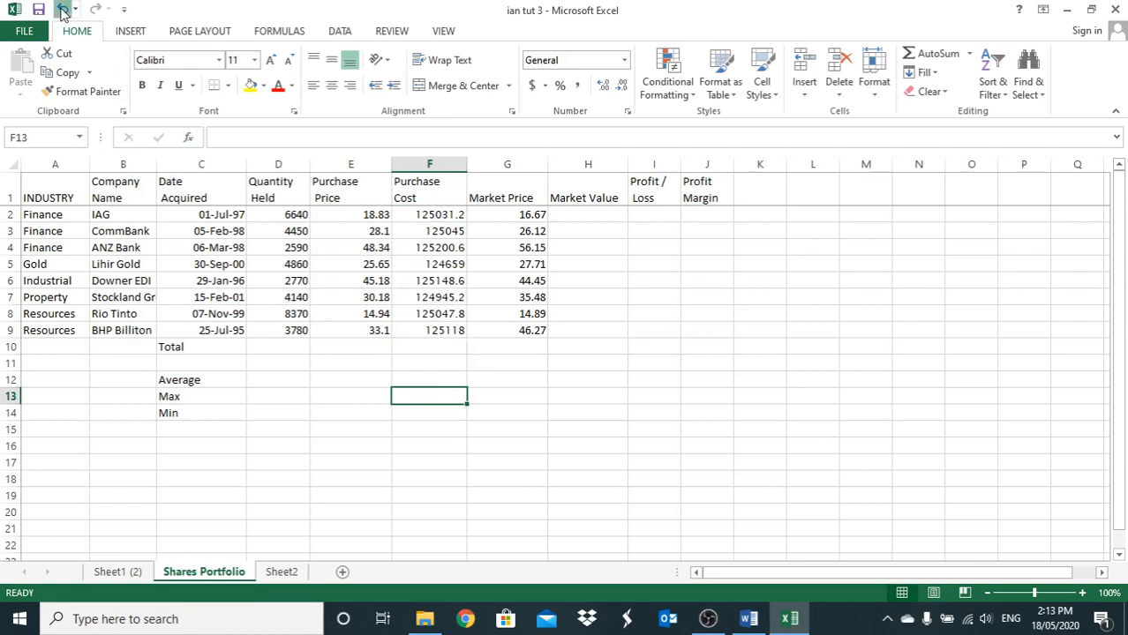
pyautogui.click(62, 10)
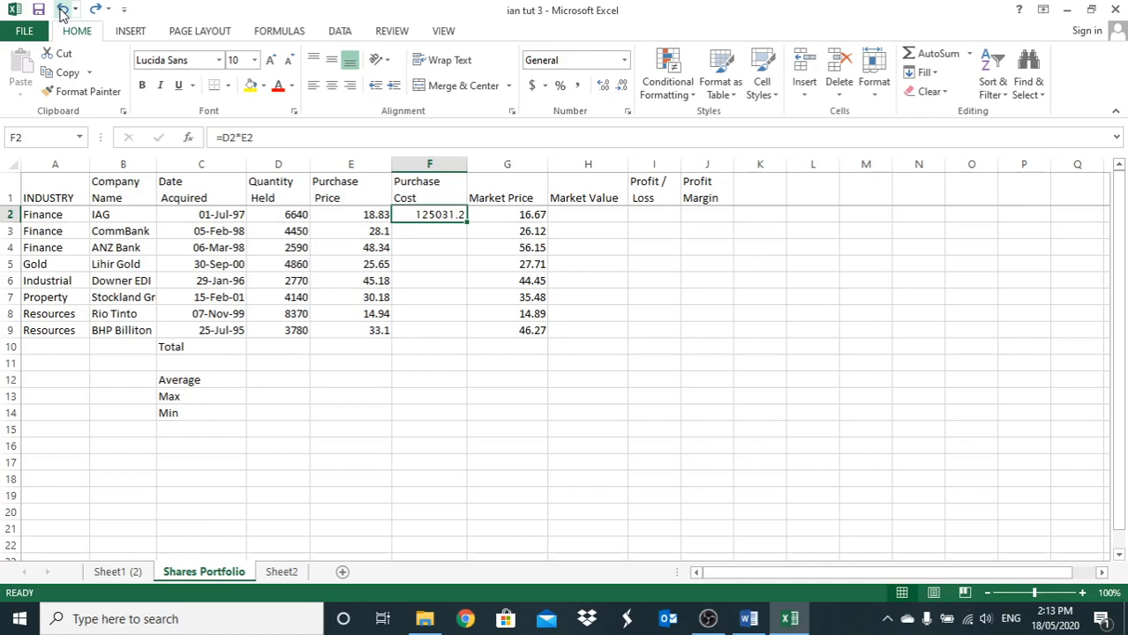
# - Copy the purchase cost formula from F2 down through F9 to cover all remaining companies
pyautogui.click(442, 230)
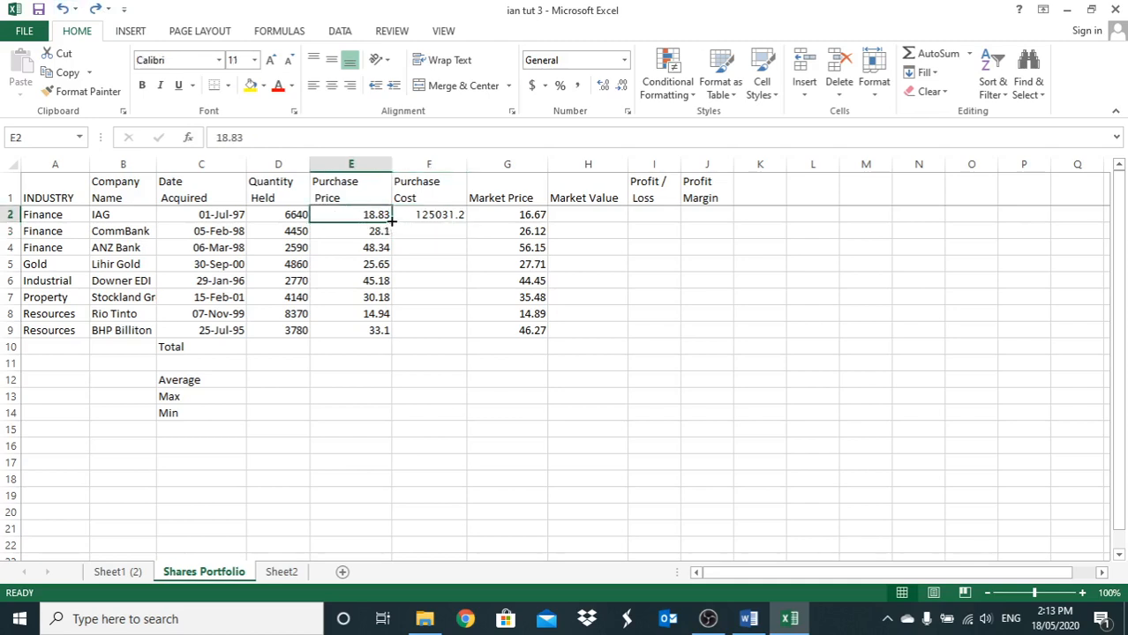
pyautogui.click(422, 214)
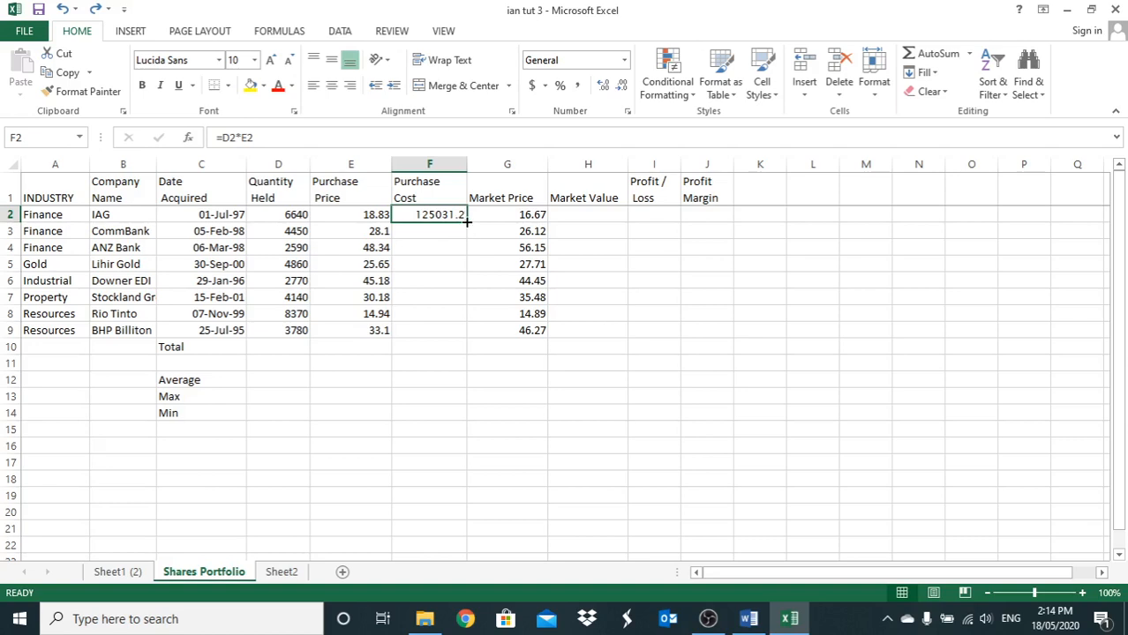
pyautogui.moveTo(467, 222); pyautogui.dragTo(466, 223)
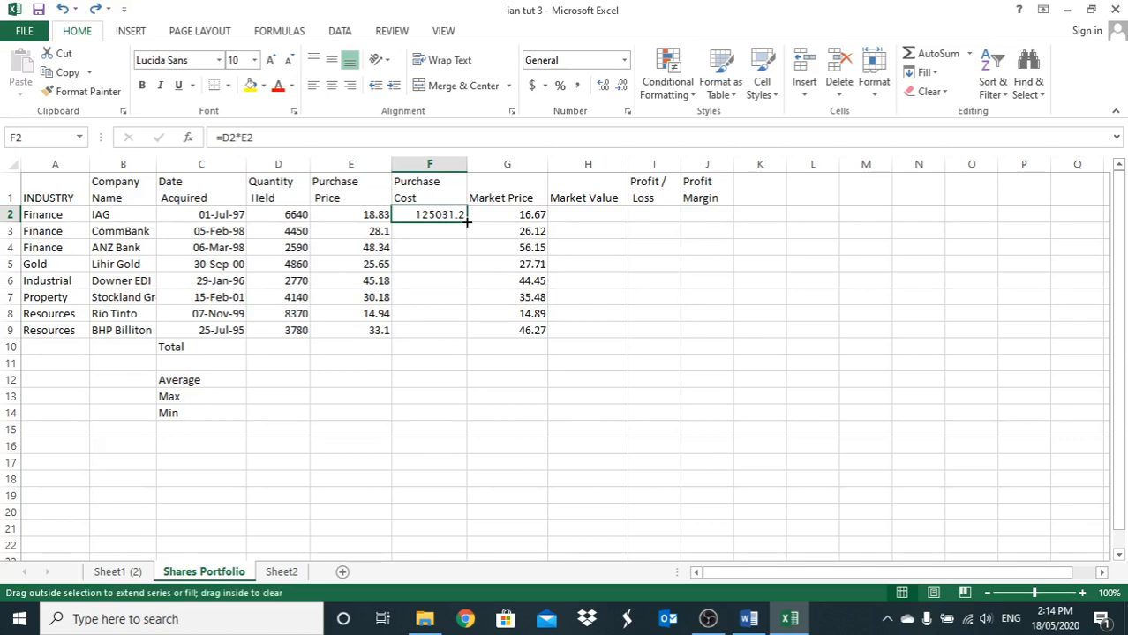
pyautogui.moveTo(467, 223); pyautogui.dragTo(465, 339)
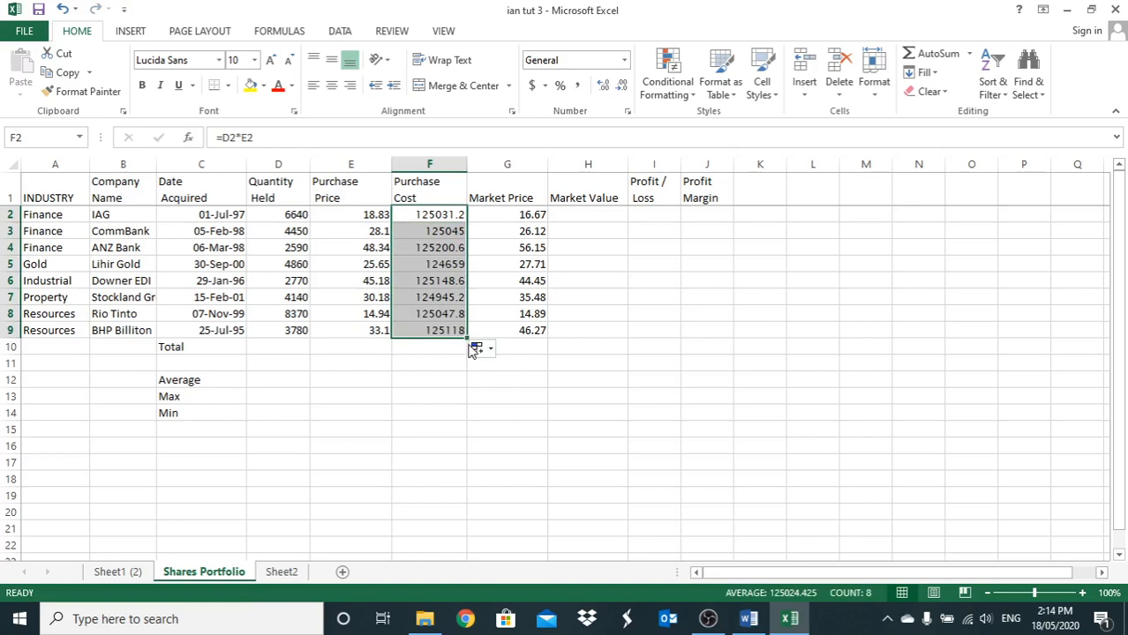
# - Examine the formulas in F2, F3 and F4 to compare how their row references adjust
pyautogui.click(433, 214)
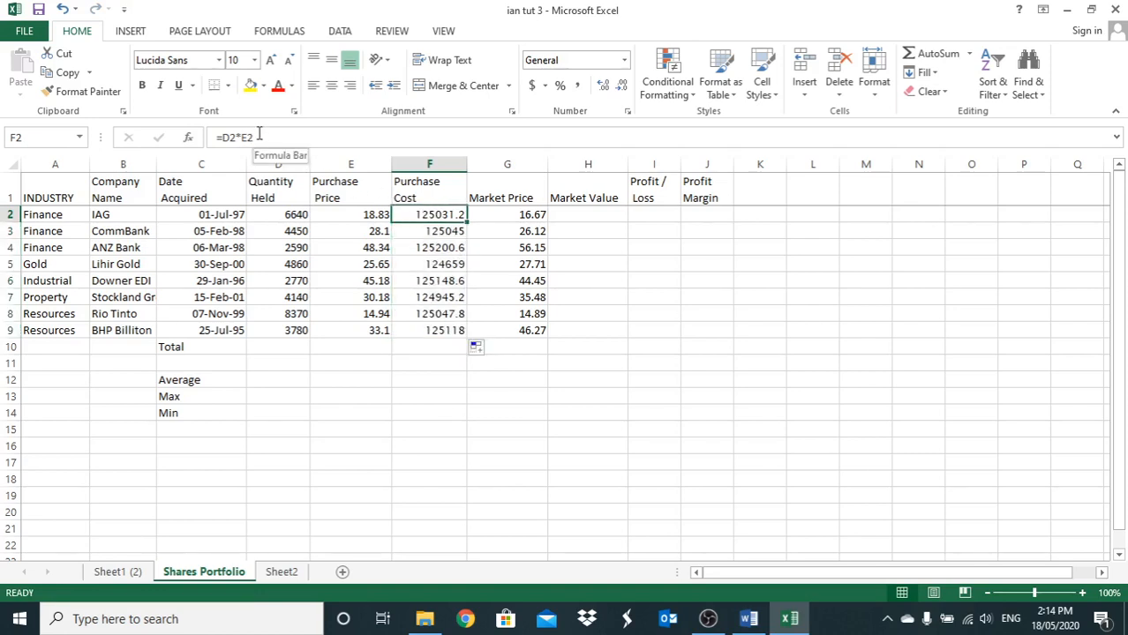
pyautogui.click(433, 230)
pyautogui.click(434, 247)
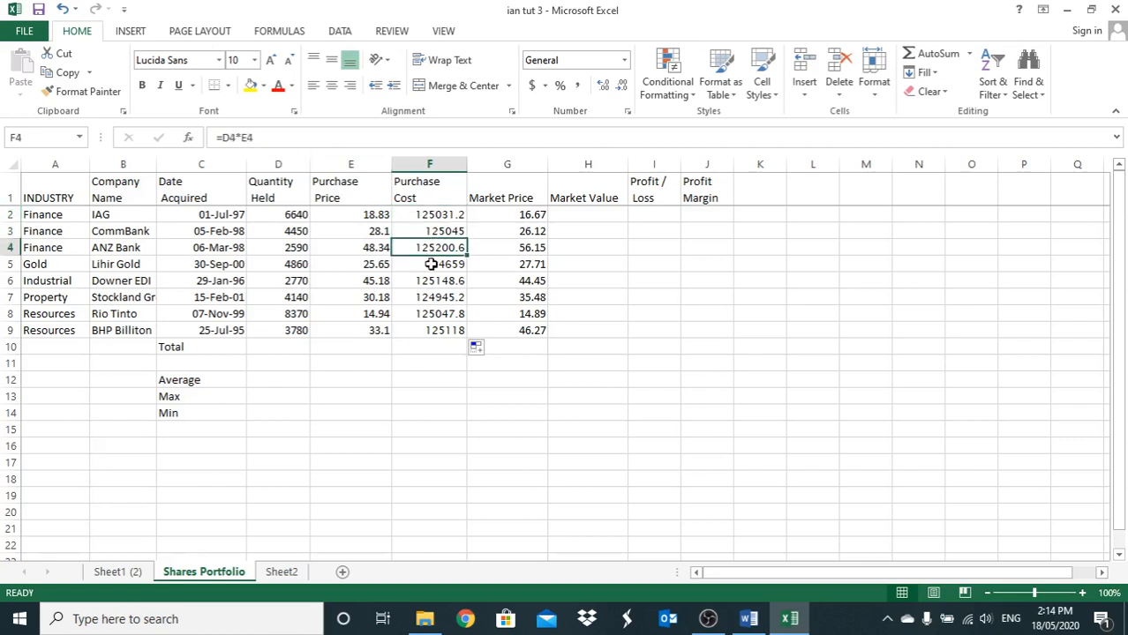
pyautogui.click(430, 217)
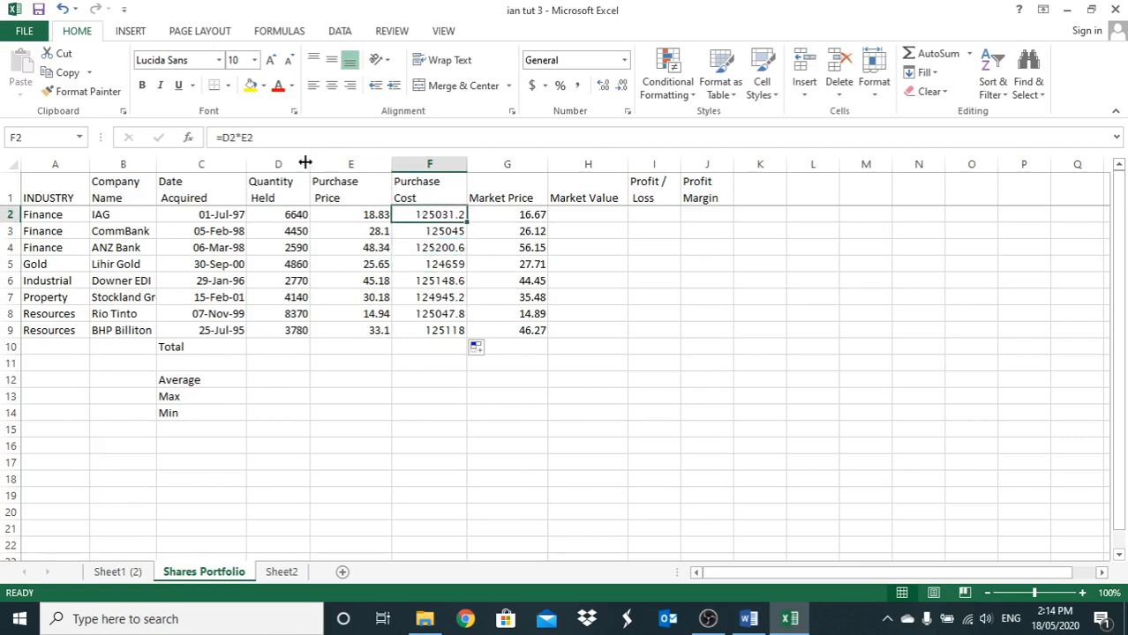
pyautogui.click(422, 232)
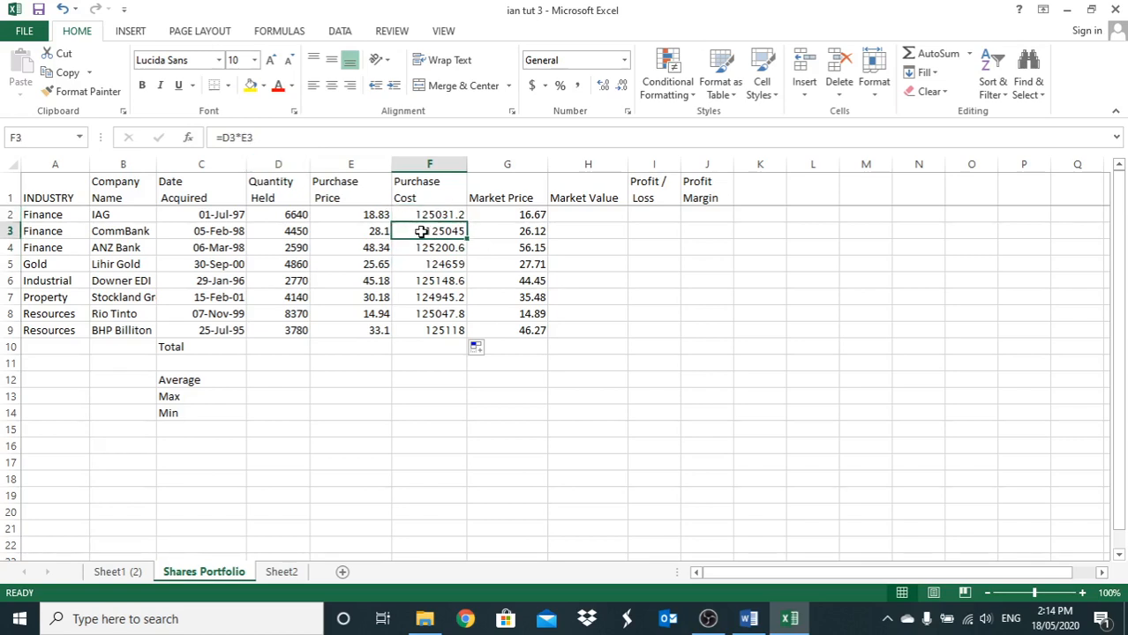
pyautogui.click(432, 249)
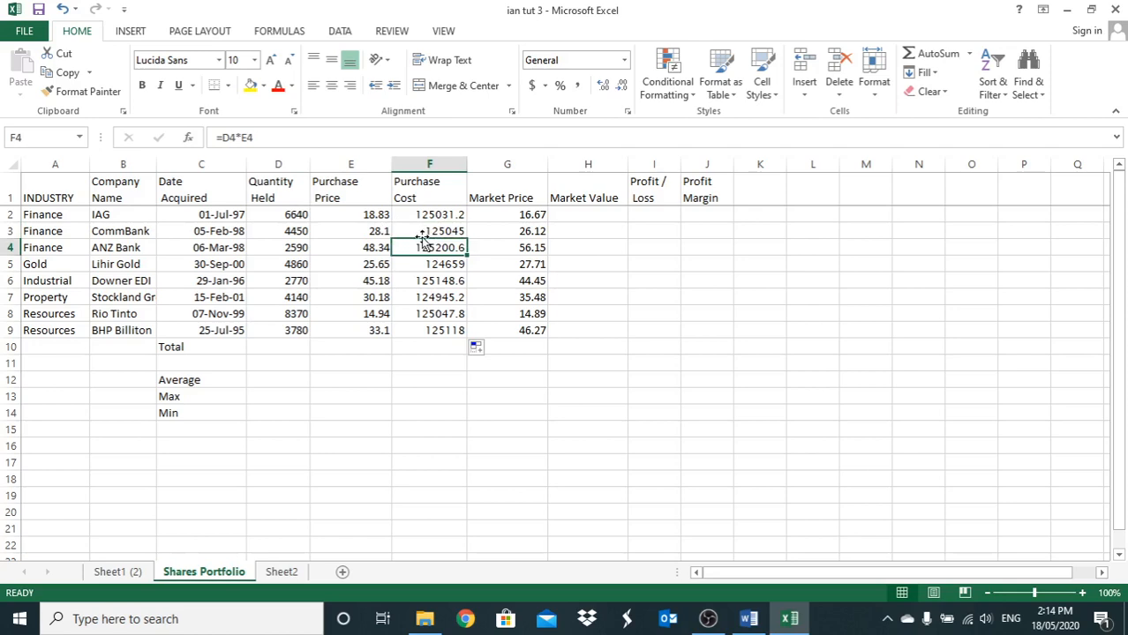
pyautogui.click(423, 214)
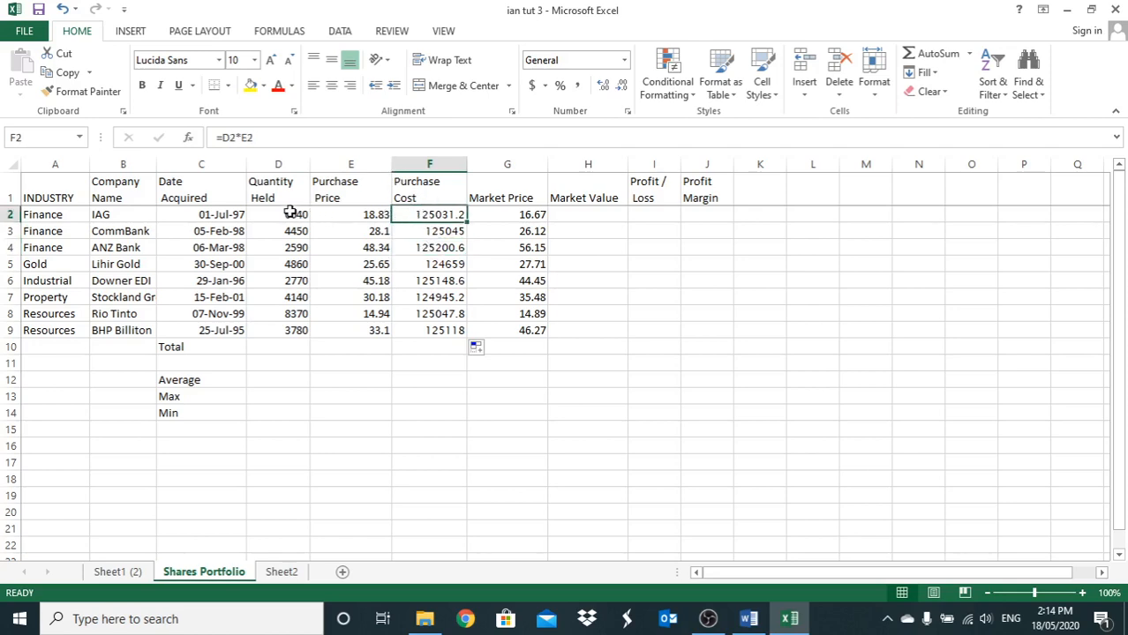
pyautogui.click(448, 231)
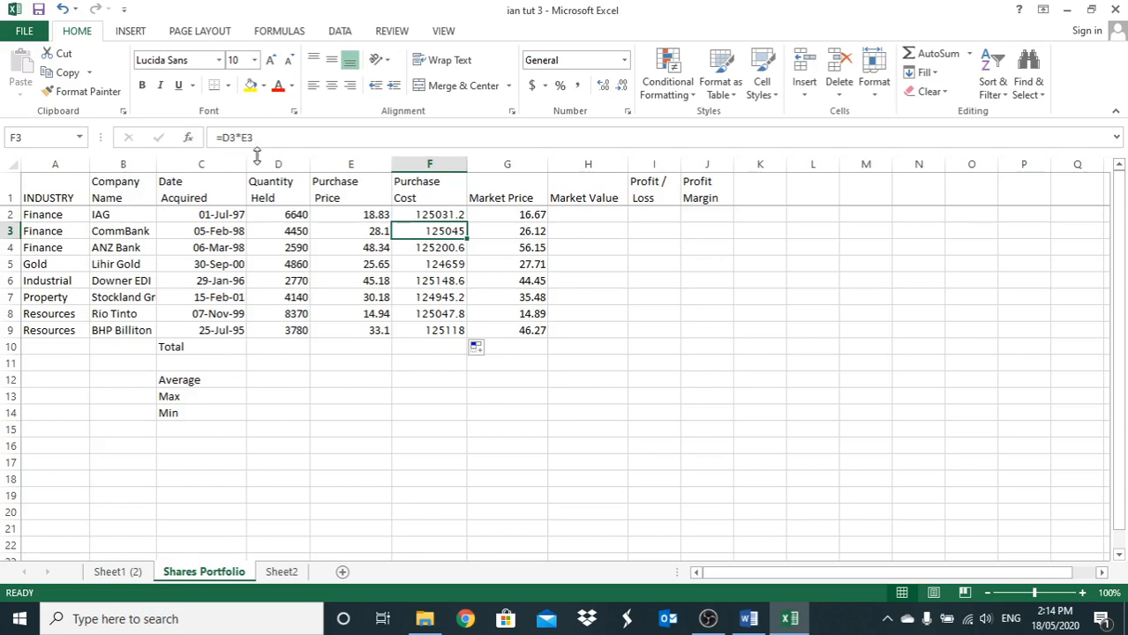
pyautogui.click(414, 247)
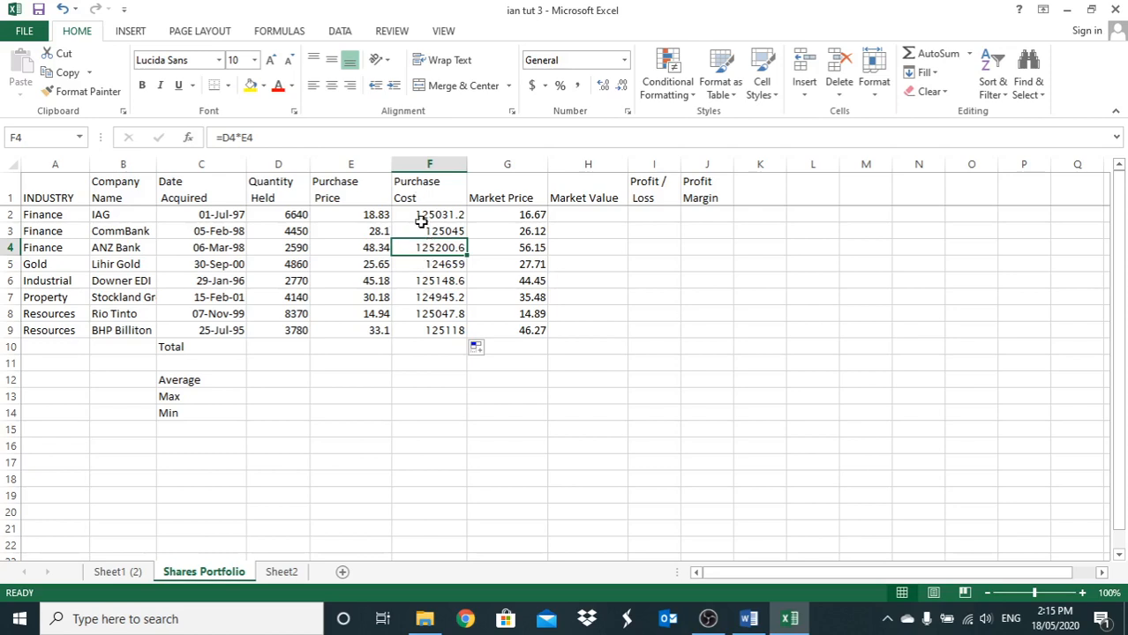
pyautogui.press('Up')
pyautogui.press('Up')
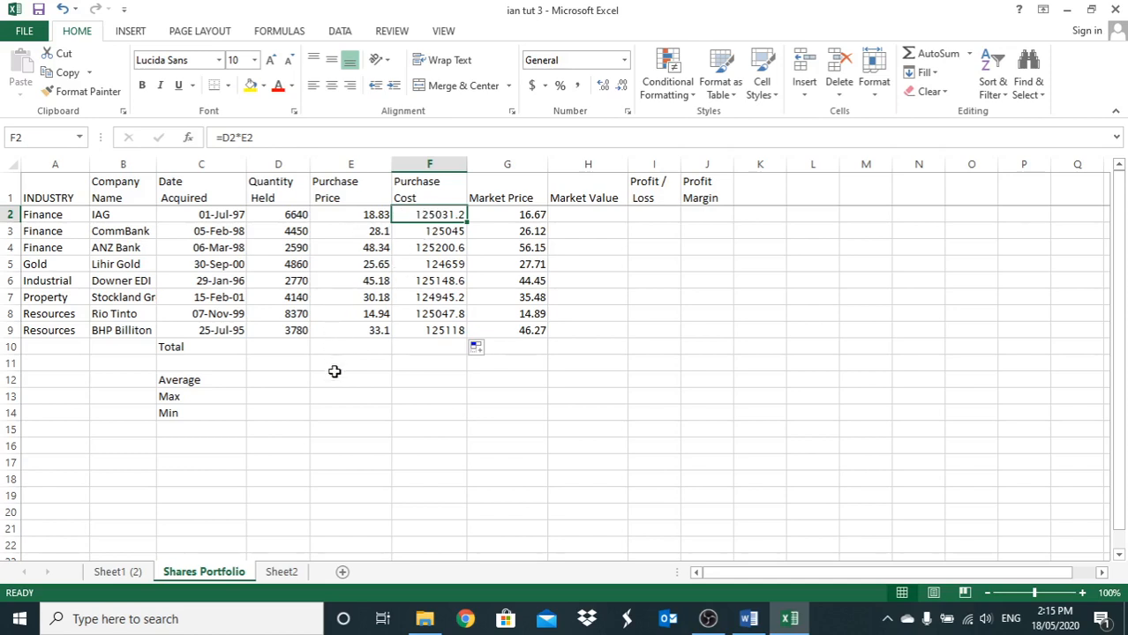
# - Total the Purchase Cost column in F10 by writing out the formula =sum(F2:F9)
pyautogui.click(413, 348)
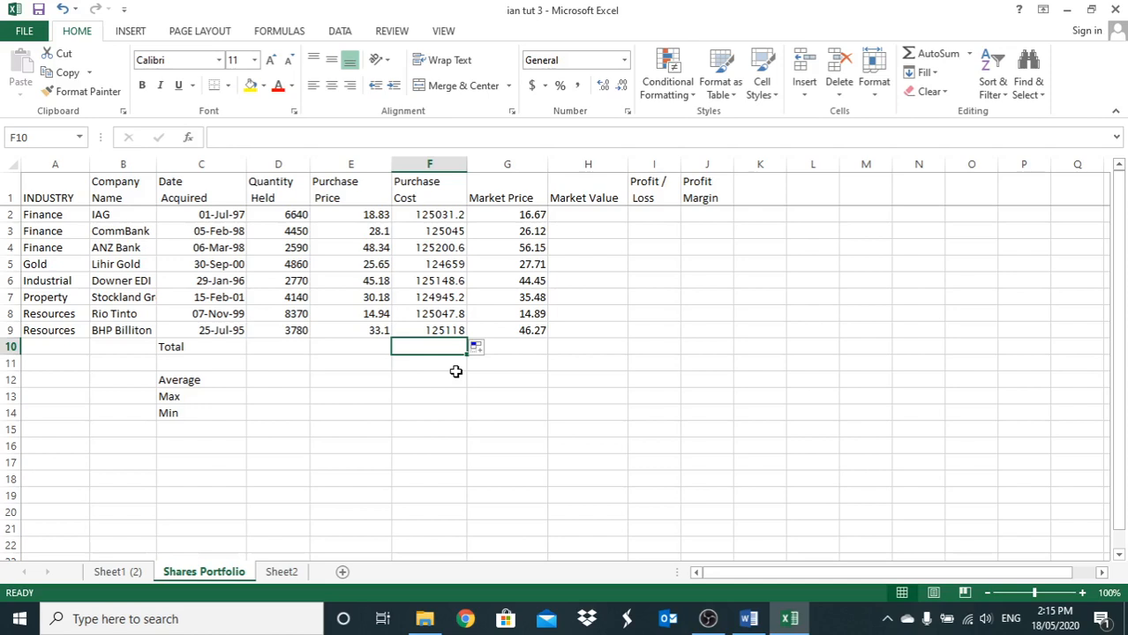
pyautogui.write('=')
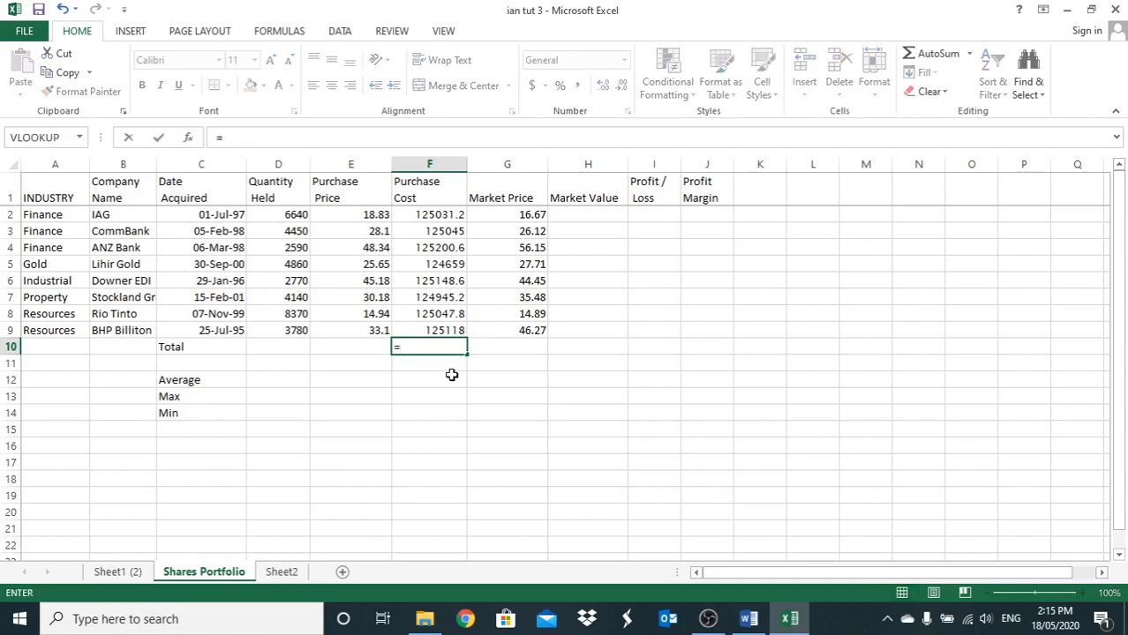
pyautogui.write('sum')
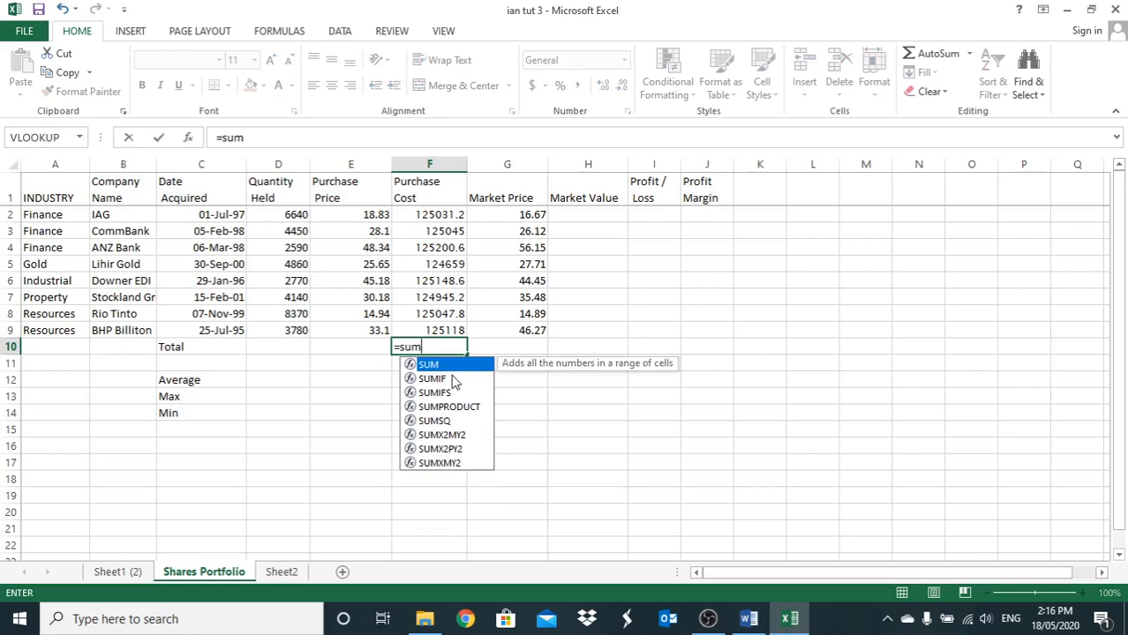
pyautogui.write('(')
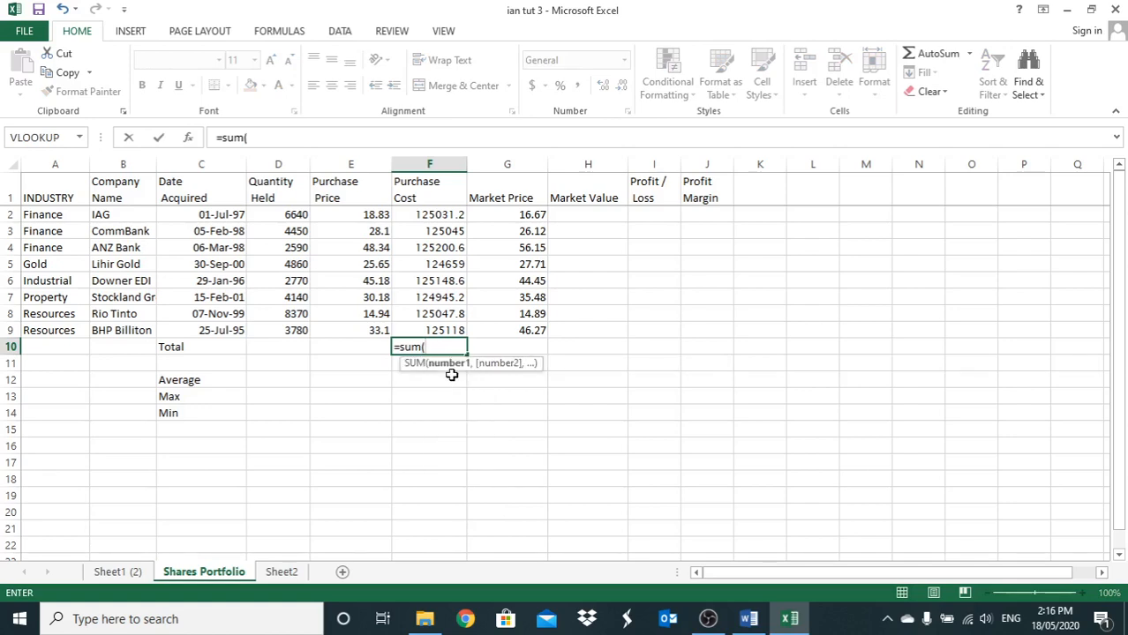
pyautogui.click(424, 214)
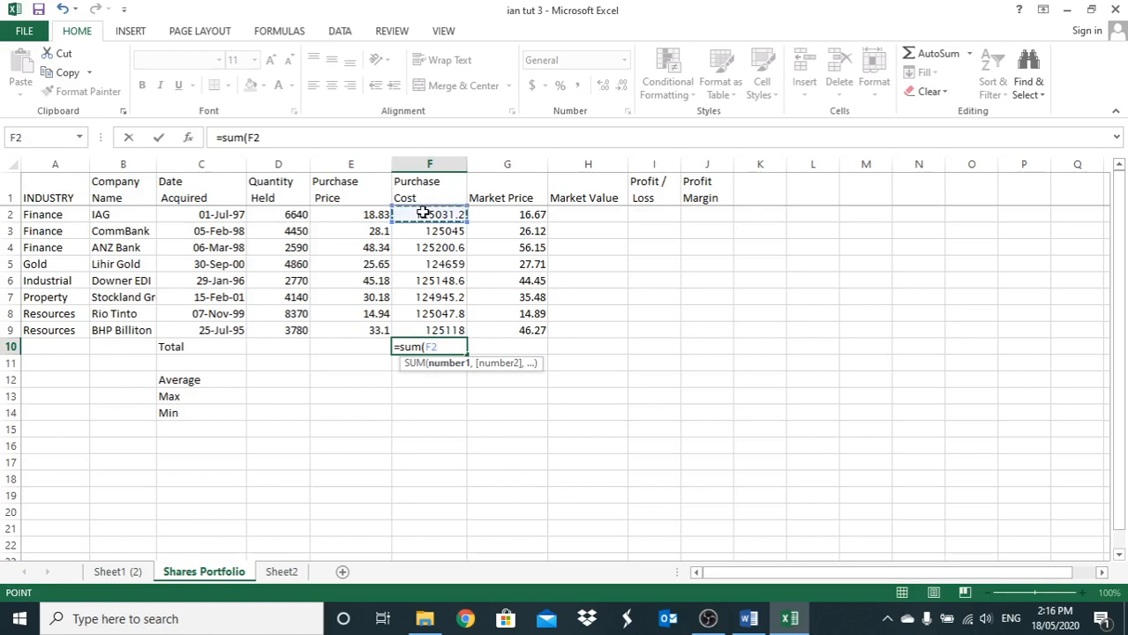
pyautogui.moveTo(423, 218); pyautogui.dragTo(428, 327)
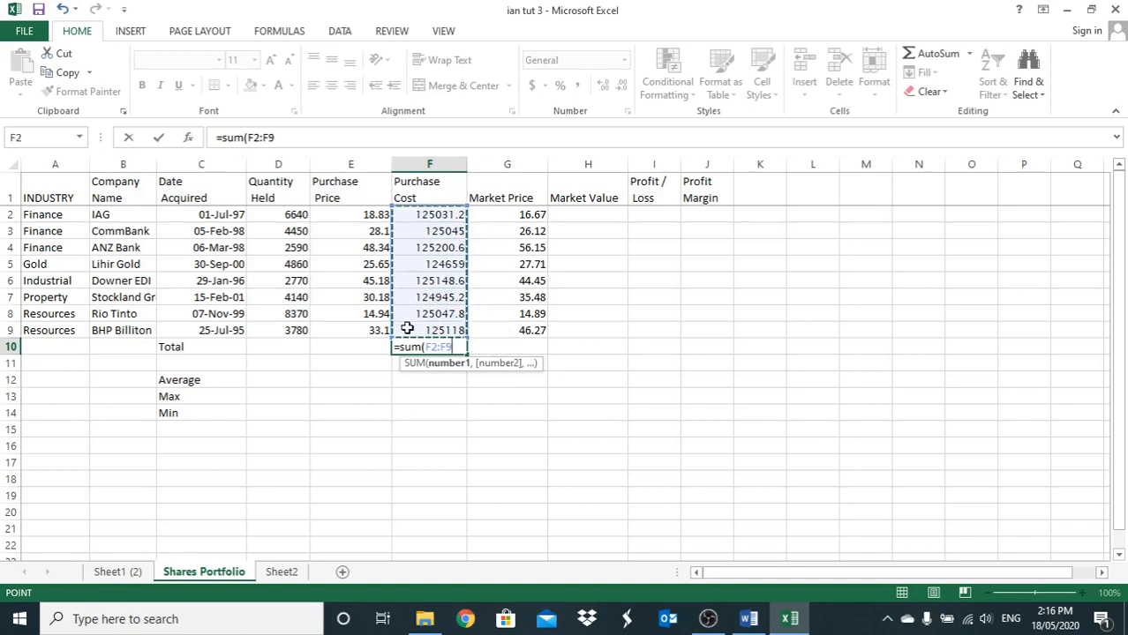
pyautogui.write(')')
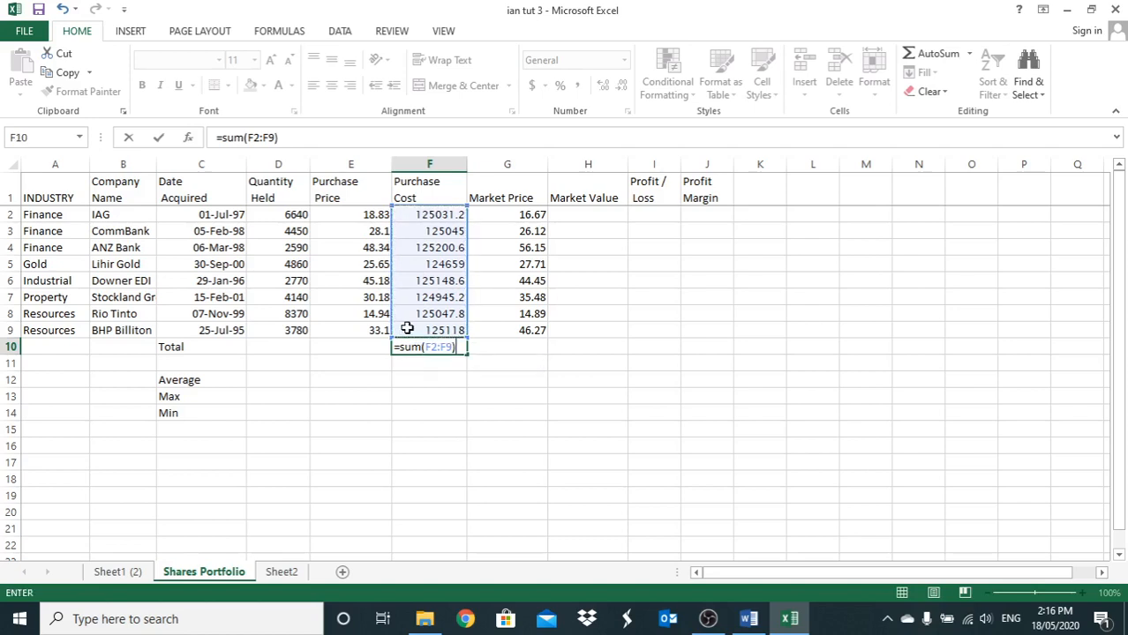
pyautogui.press('Return')
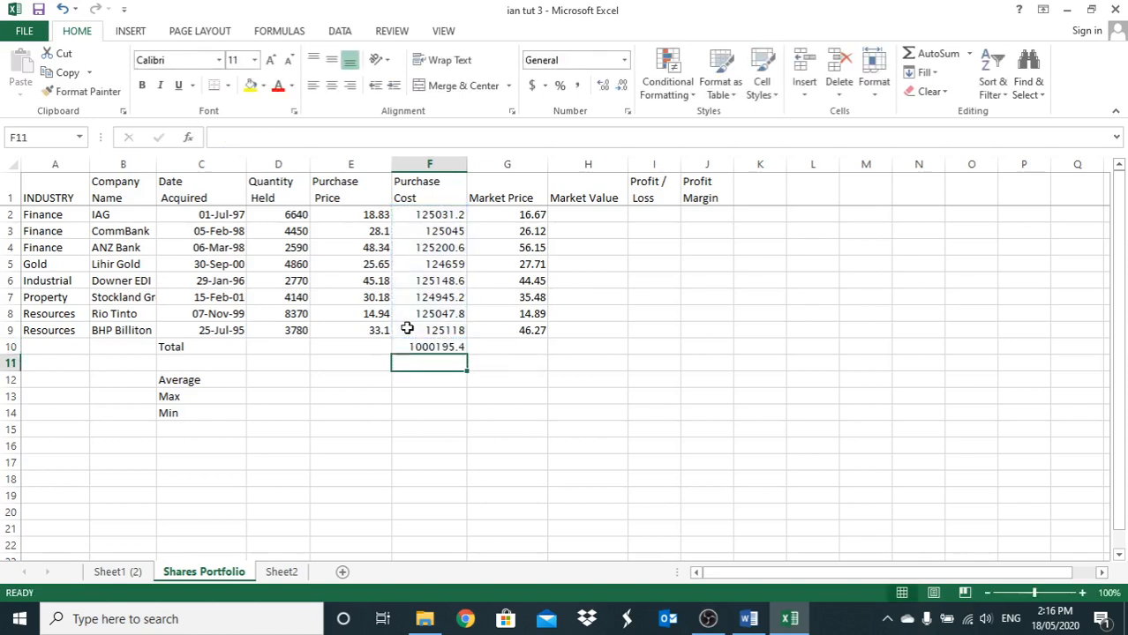
# - Clear the total in F10 and recalculate it with AutoSum over F2:F9
pyautogui.click(413, 347)
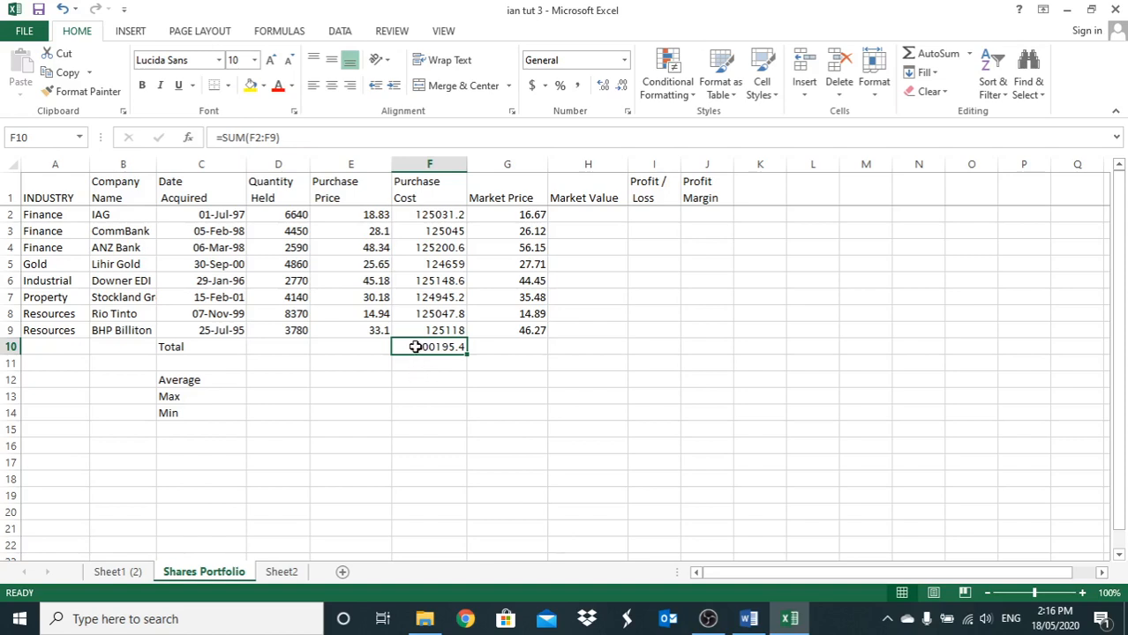
pyautogui.press('Delete')
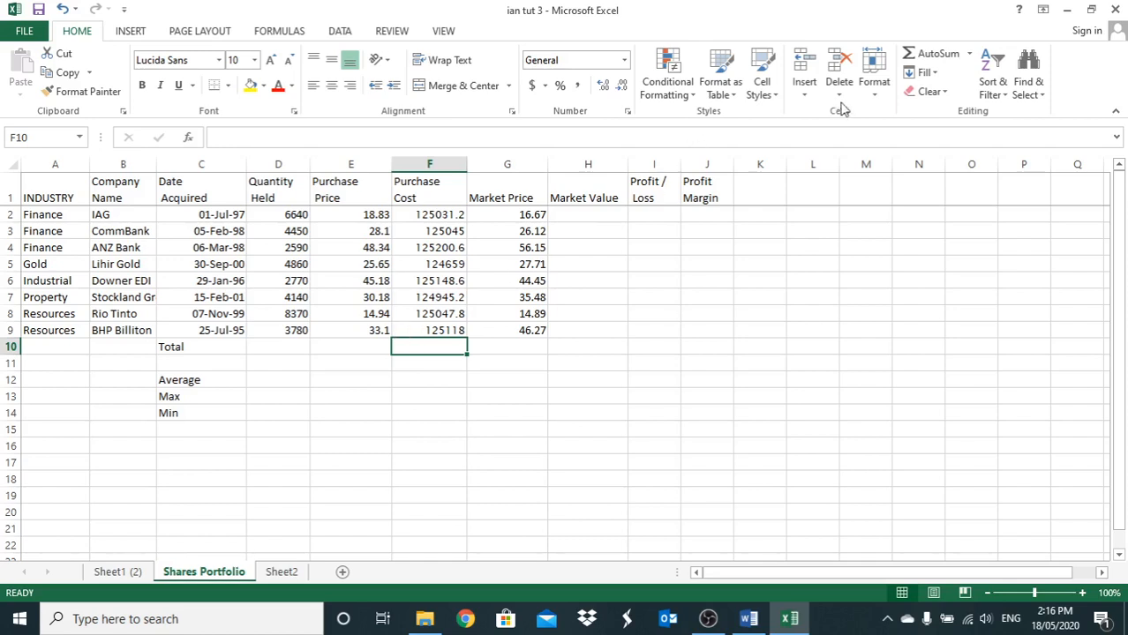
pyautogui.click(938, 54)
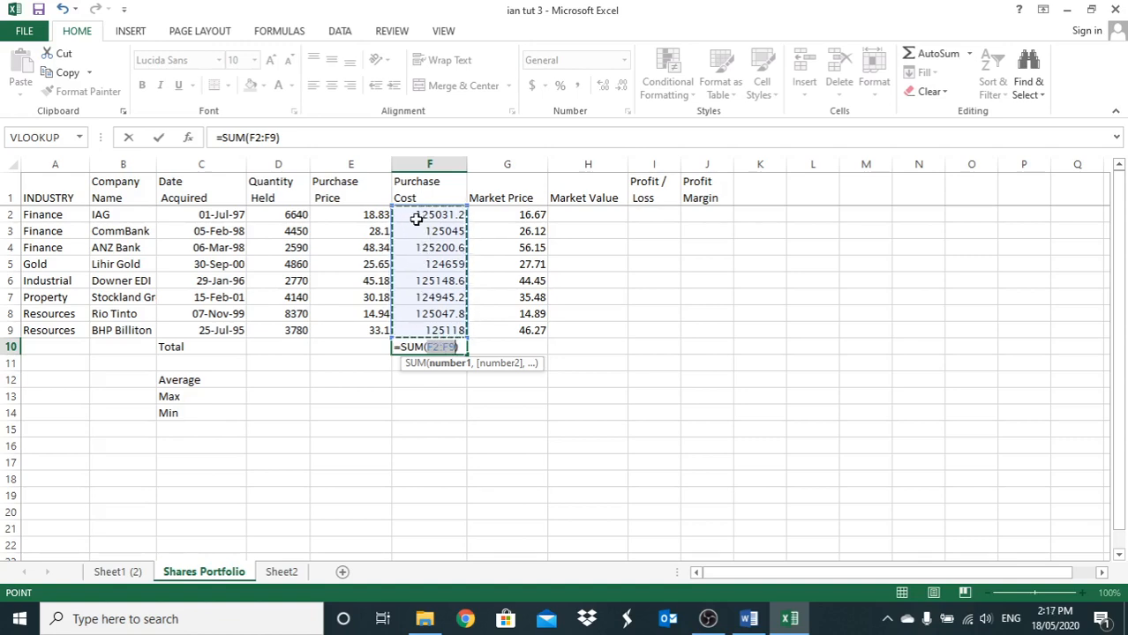
pyautogui.press('Return')
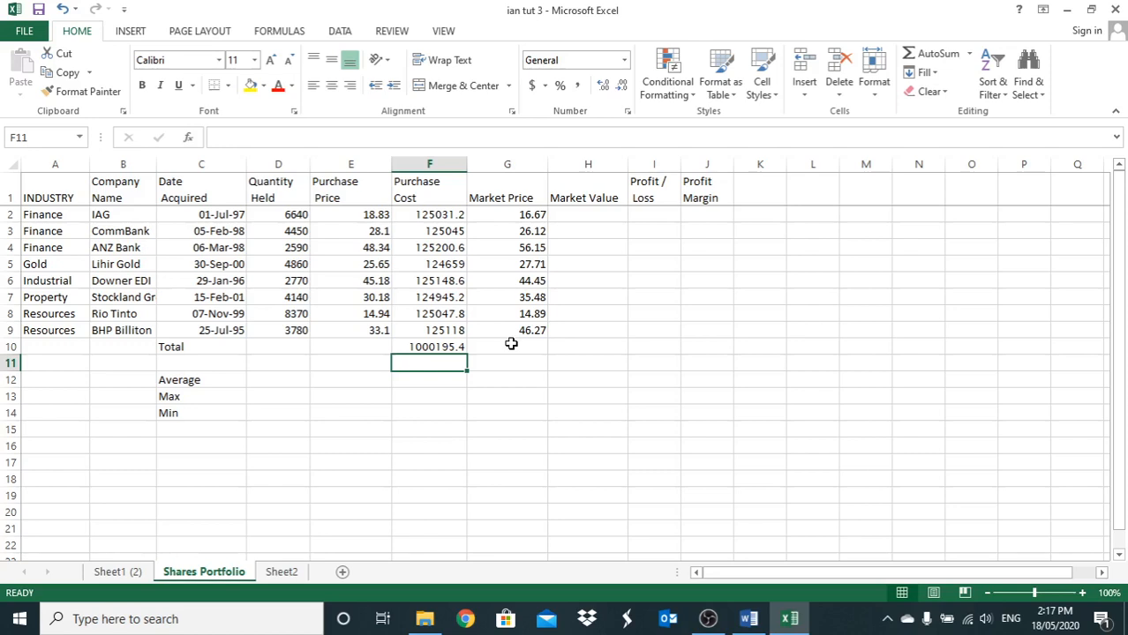
# - Undo the Purchase Cost total in F10 and recalculate it with AutoSum over F2:F9
pyautogui.click(444, 346)
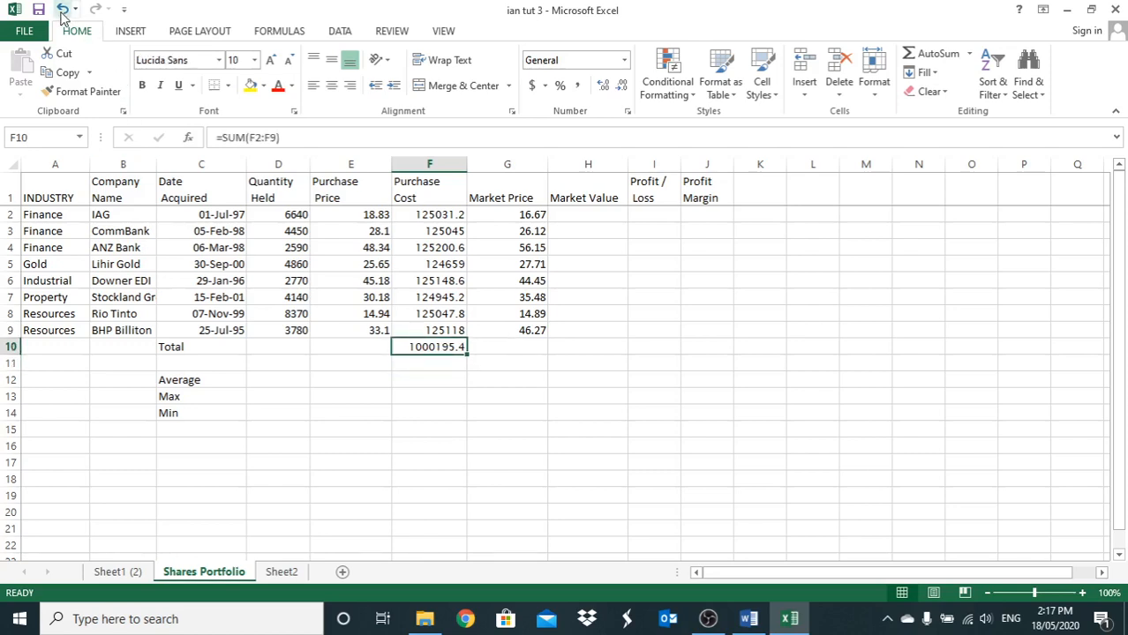
pyautogui.click(62, 9)
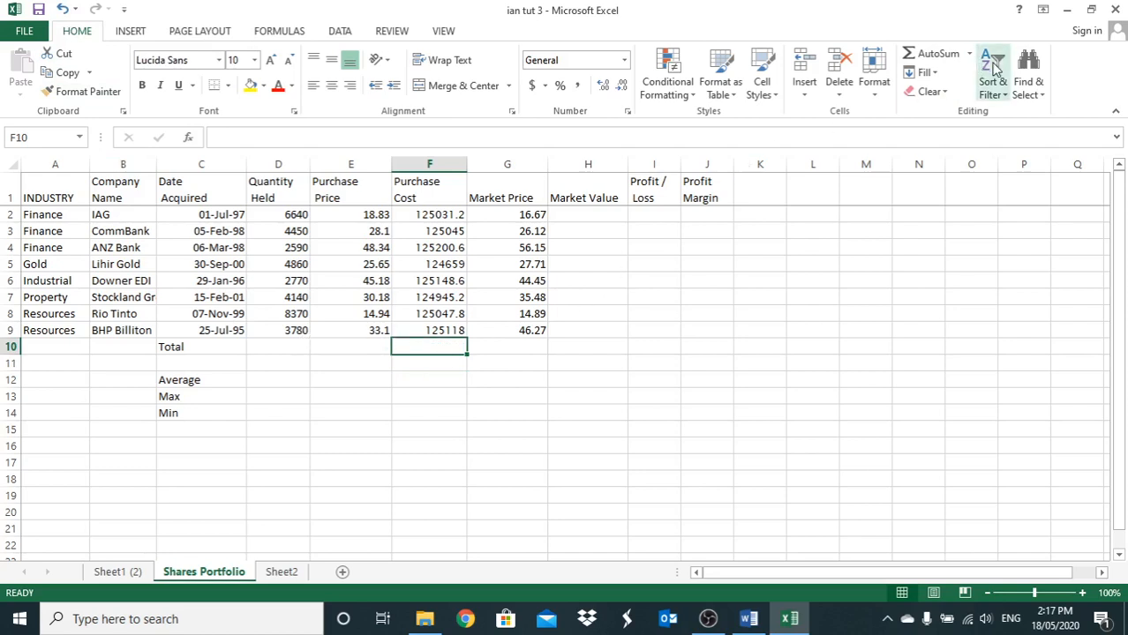
pyautogui.click(923, 64)
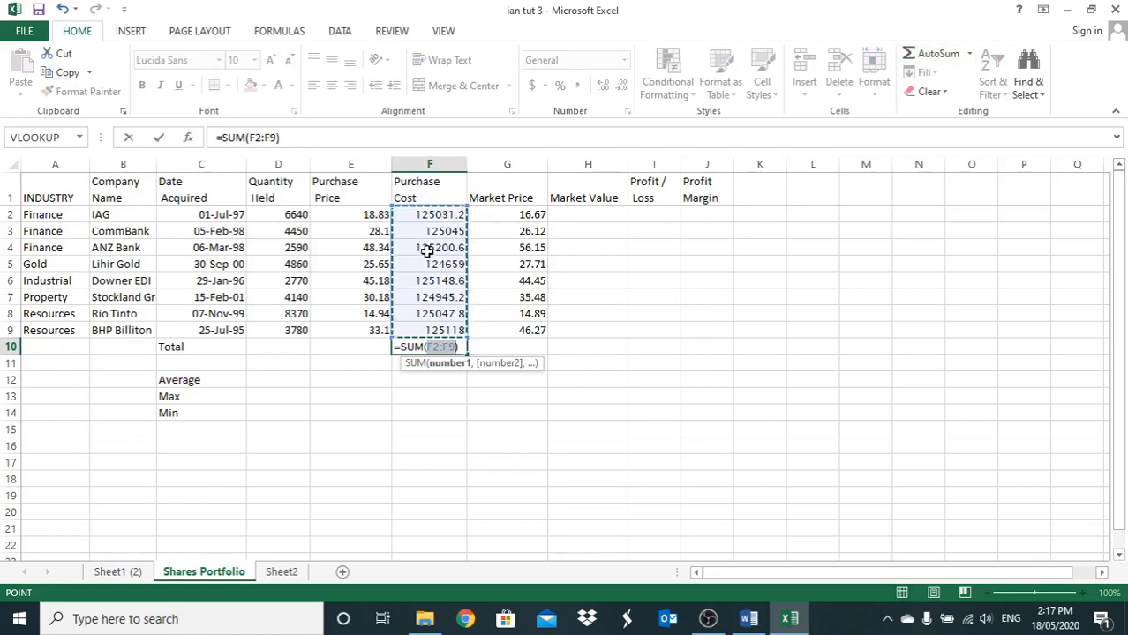
pyautogui.press('Return')
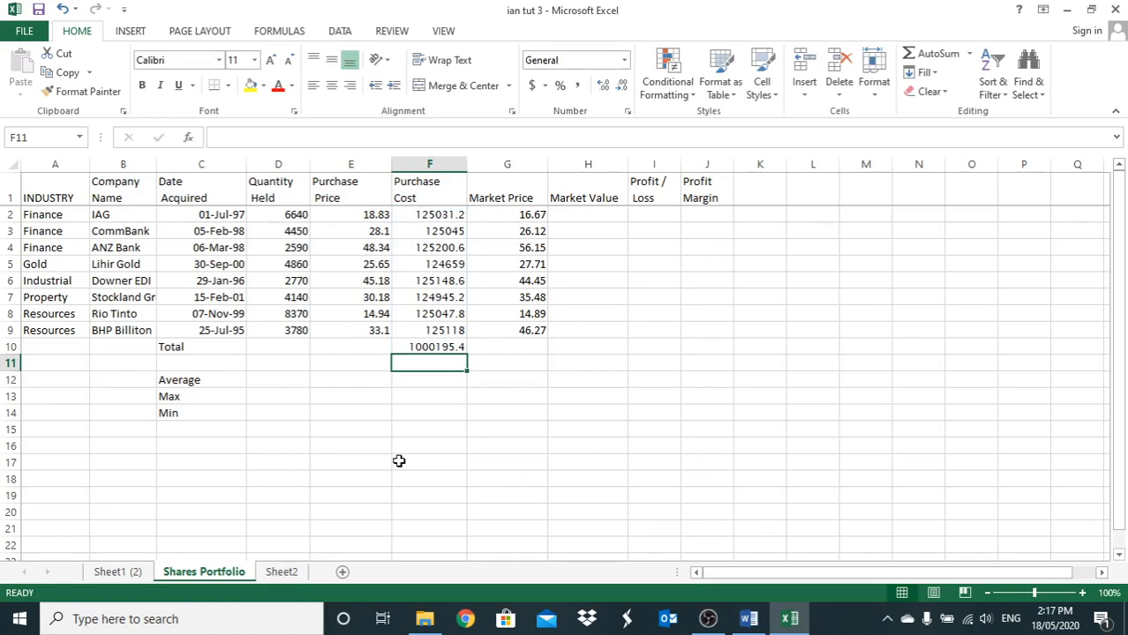
# - Calculate IAG's market value in H2 with the formula =G2*D2 and copy it down through H9
pyautogui.click(577, 215)
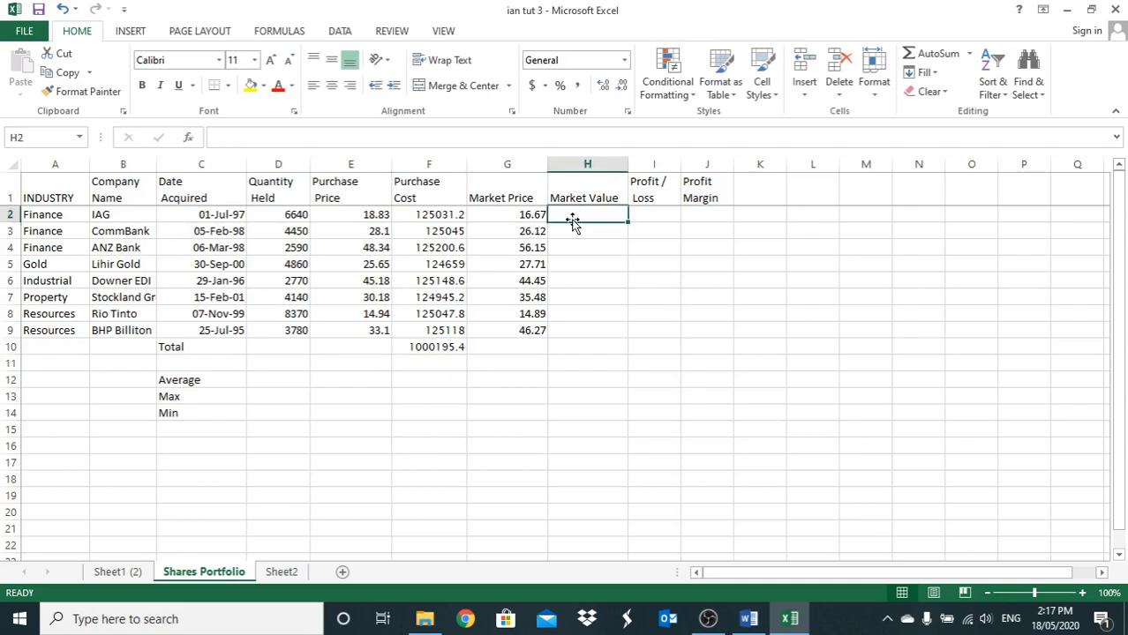
pyautogui.write('=')
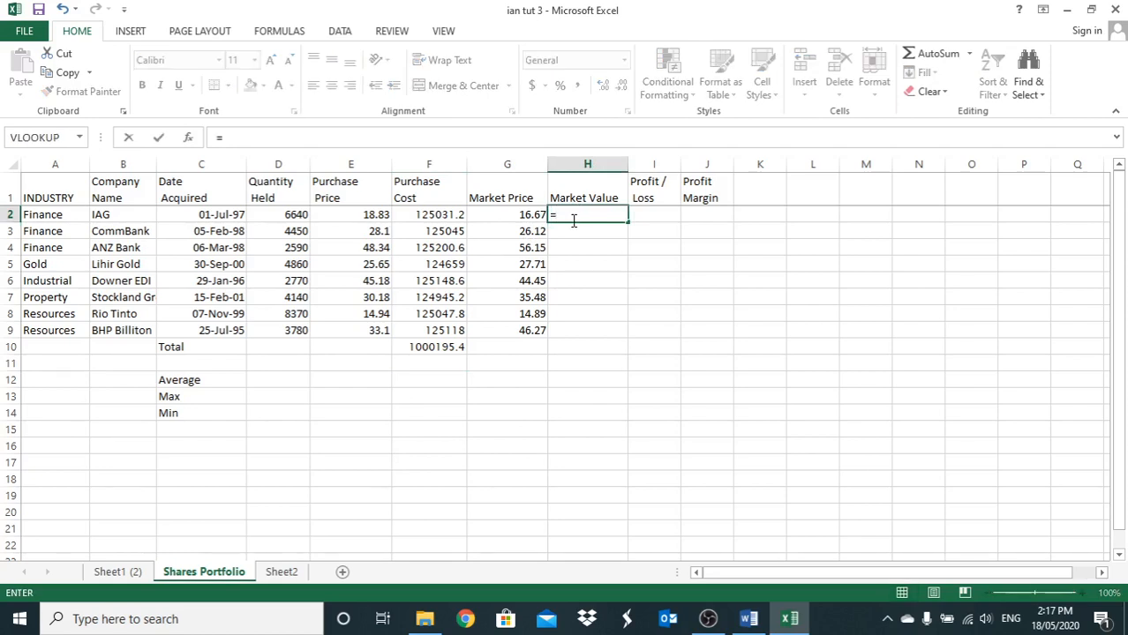
pyautogui.click(477, 215)
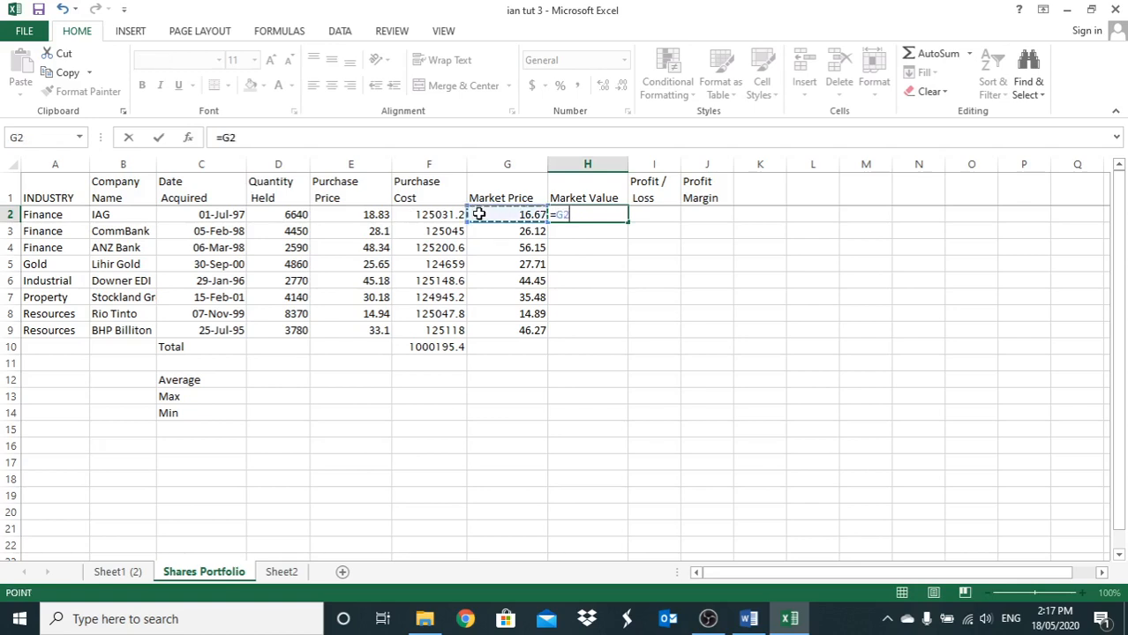
pyautogui.write('*')
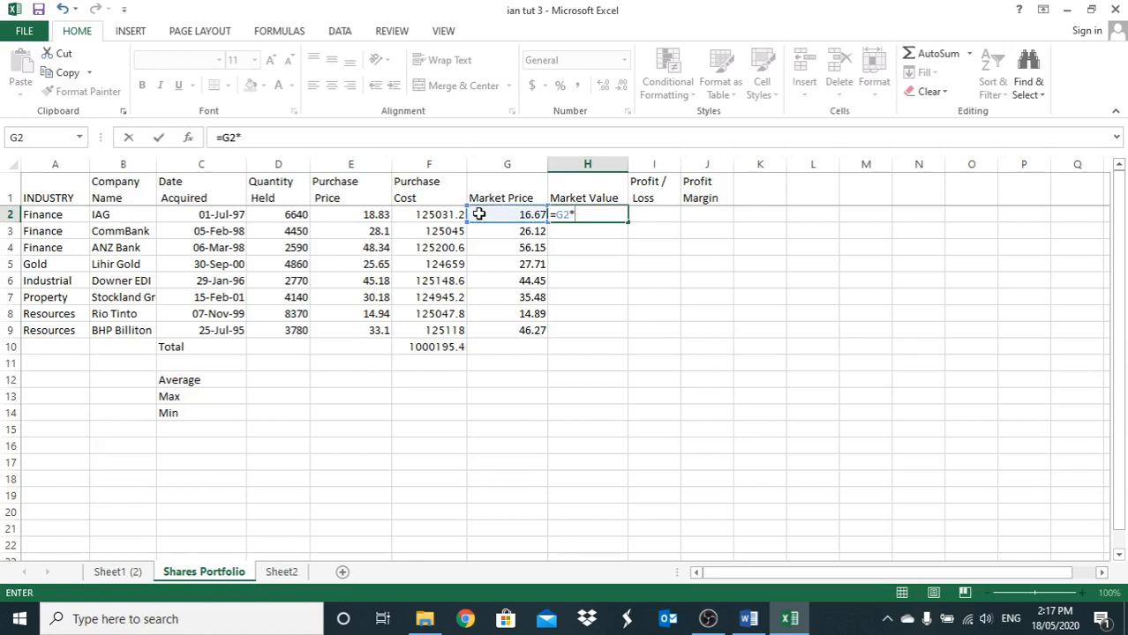
pyautogui.click(275, 215)
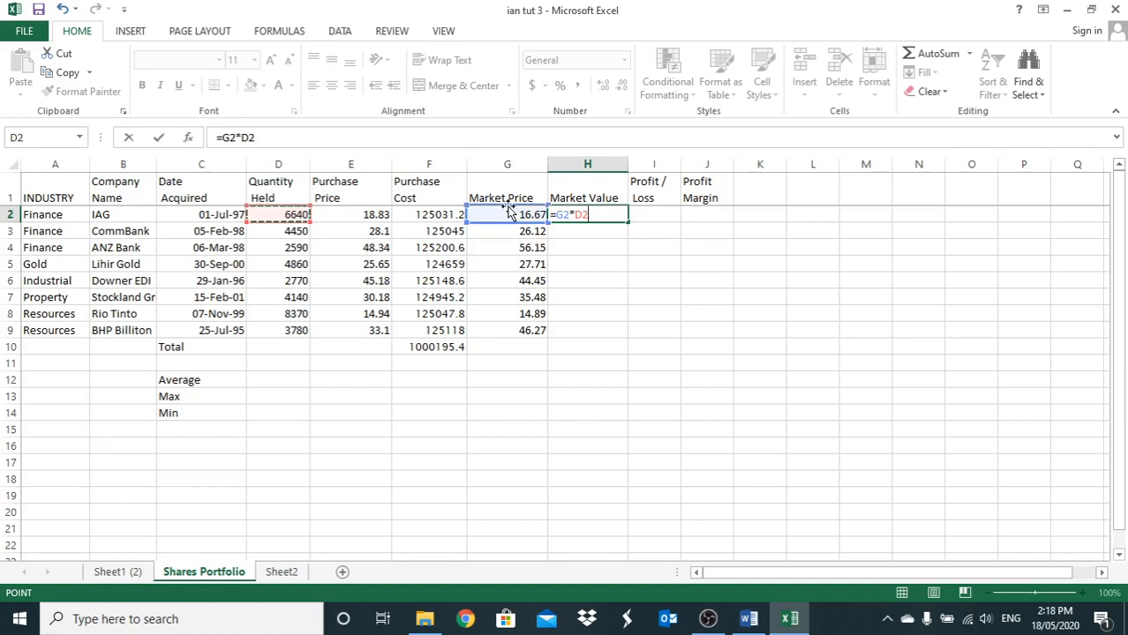
pyautogui.press('Return')
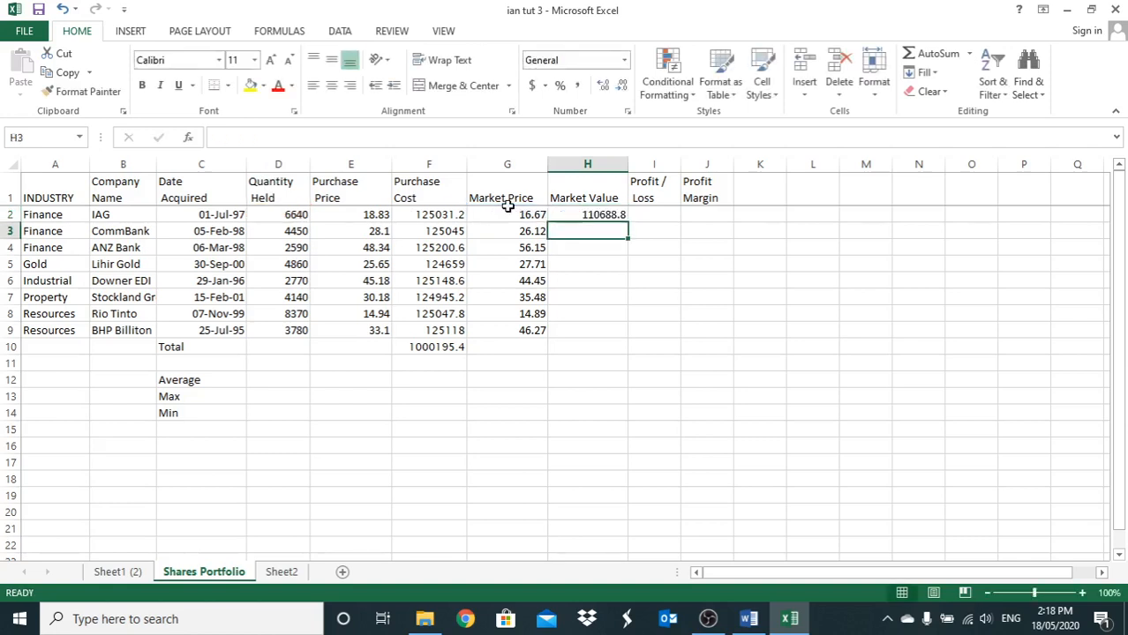
pyautogui.click(559, 214)
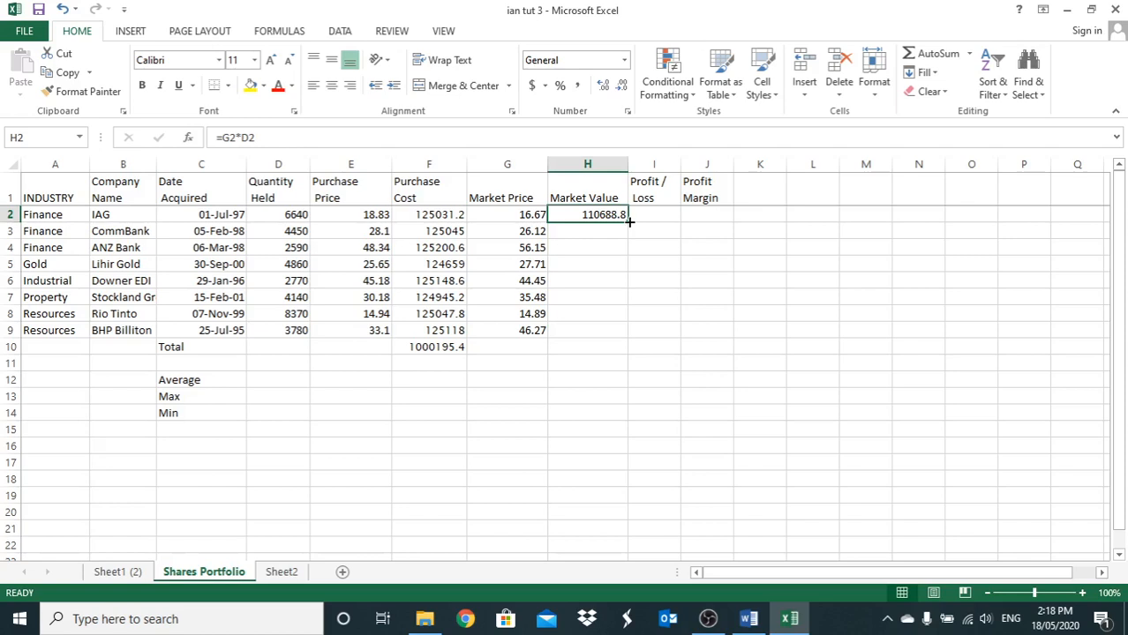
pyautogui.moveTo(629, 223); pyautogui.dragTo(620, 342)
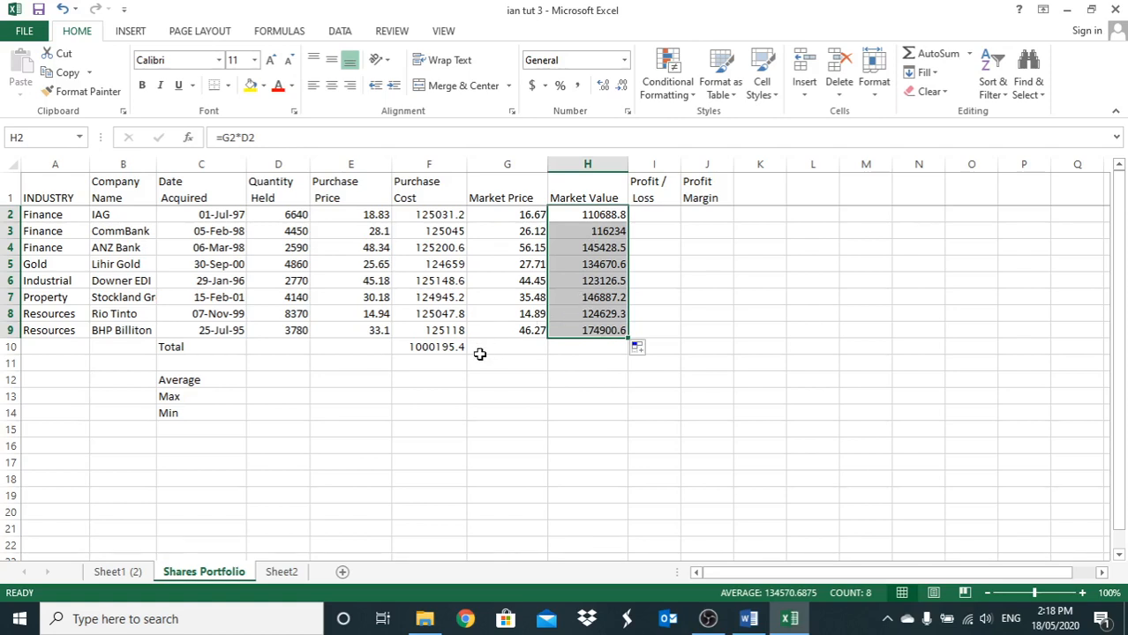
# - Copy the total formula from F10 across to G10 and H10, and compare the column references in the three totals
pyautogui.click(426, 347)
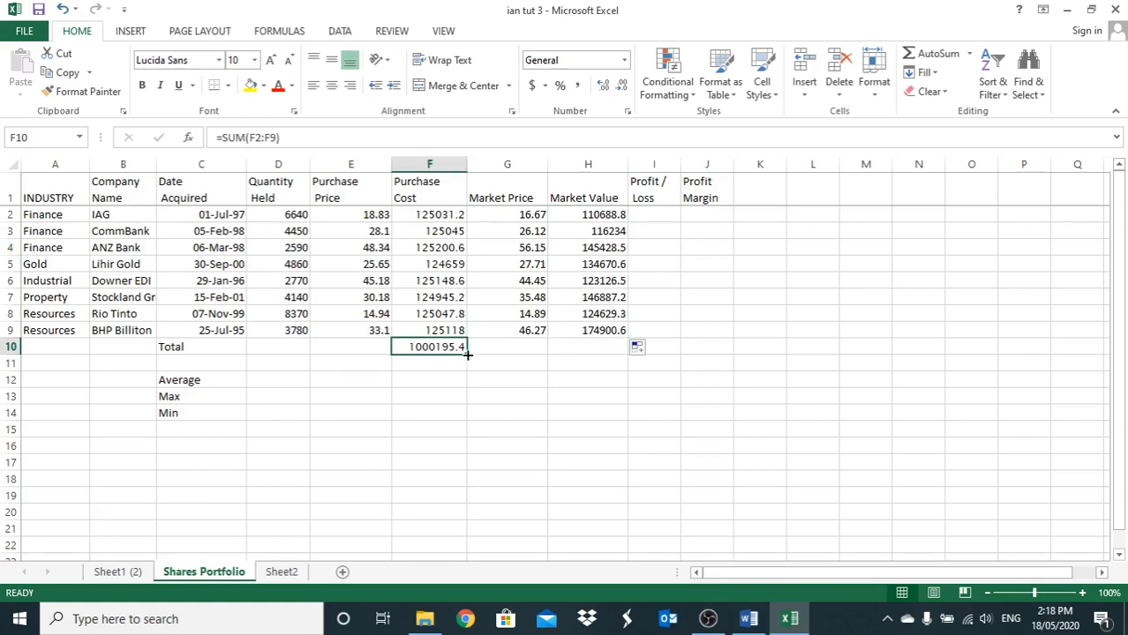
pyautogui.moveTo(468, 355); pyautogui.dragTo(599, 355)
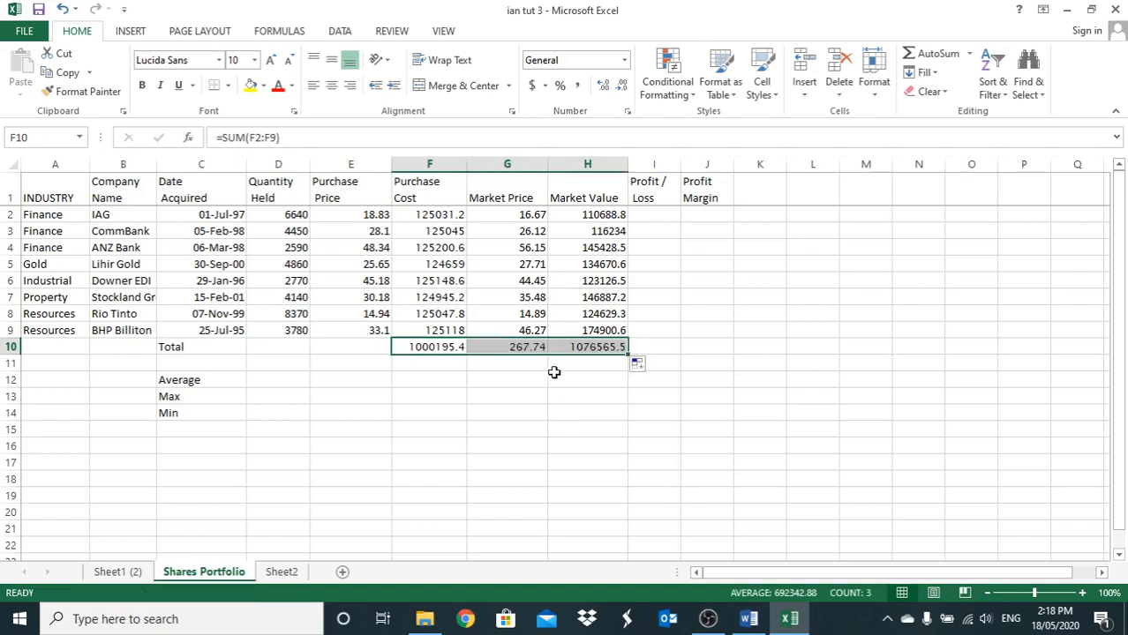
pyautogui.click(507, 346)
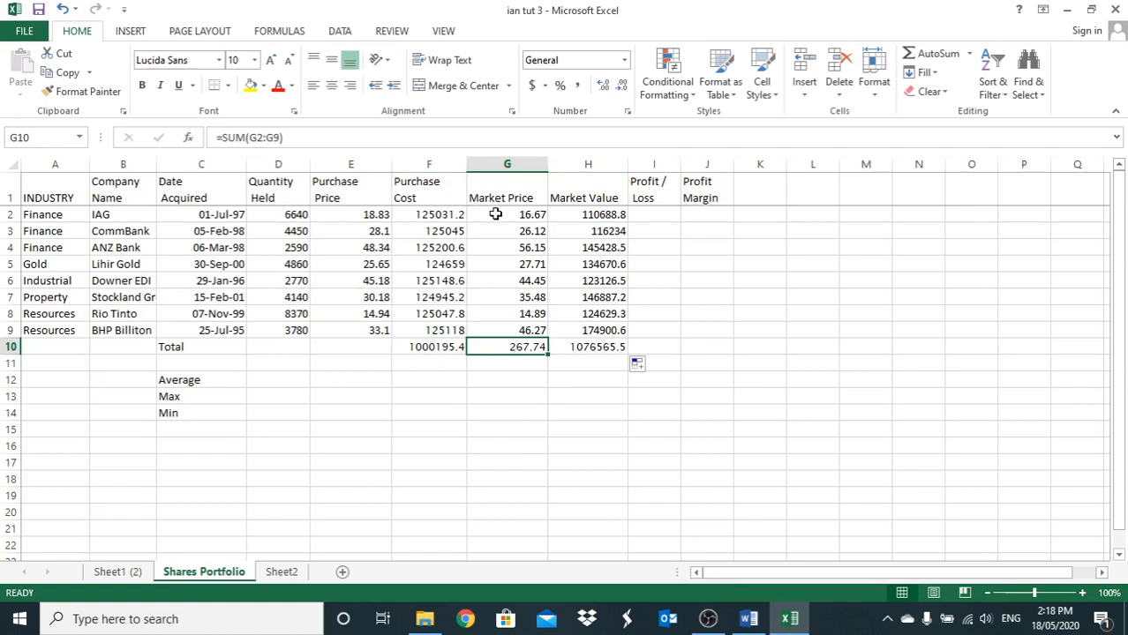
pyautogui.click(421, 346)
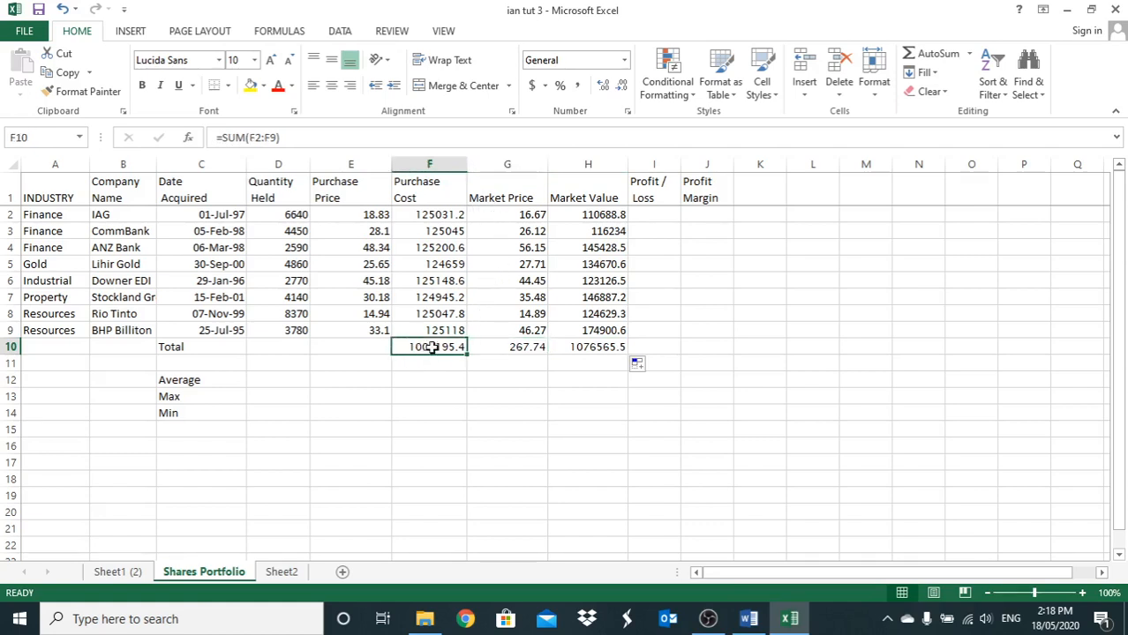
pyautogui.click(595, 347)
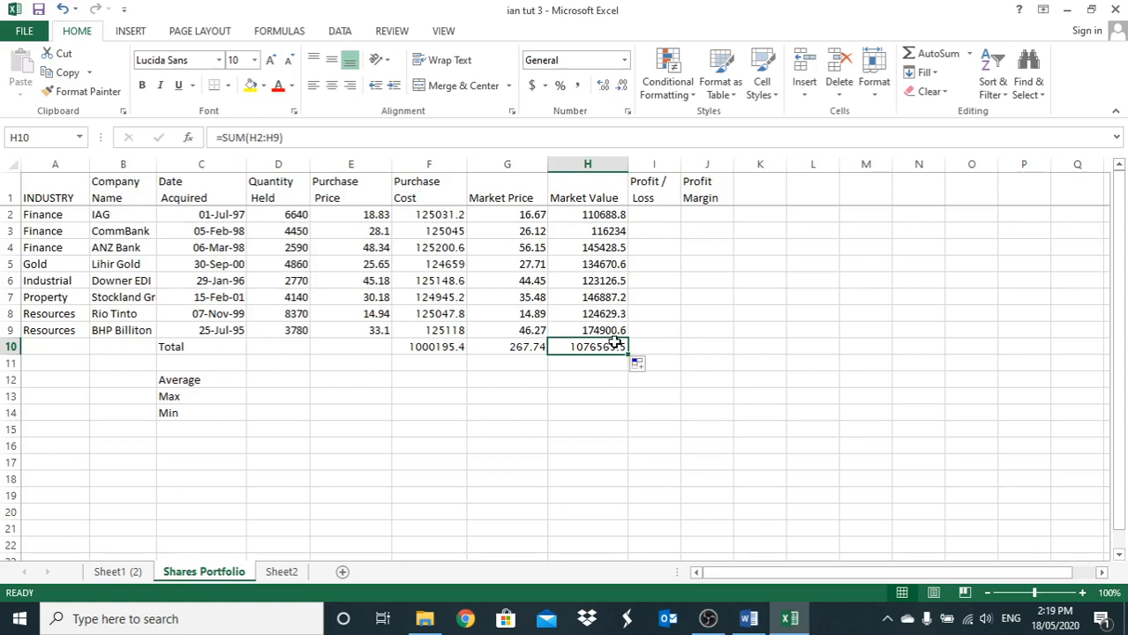
# - Calculate IAG's profit or loss in I2 as market value minus purchase cost, using the formula =H2-F2
pyautogui.click(652, 213)
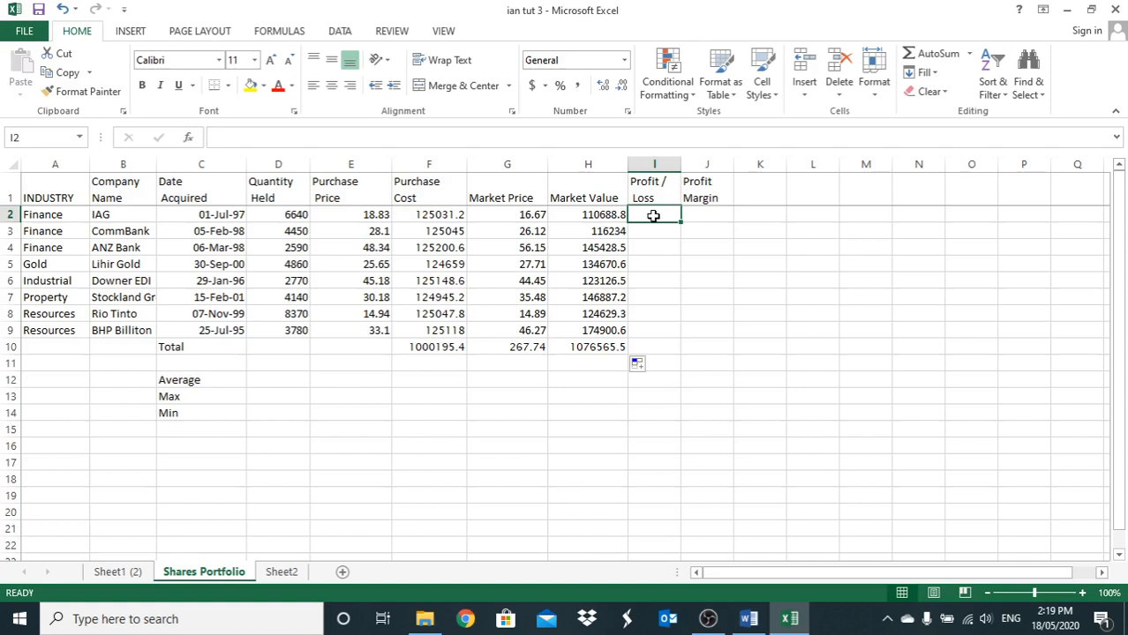
pyautogui.write('=')
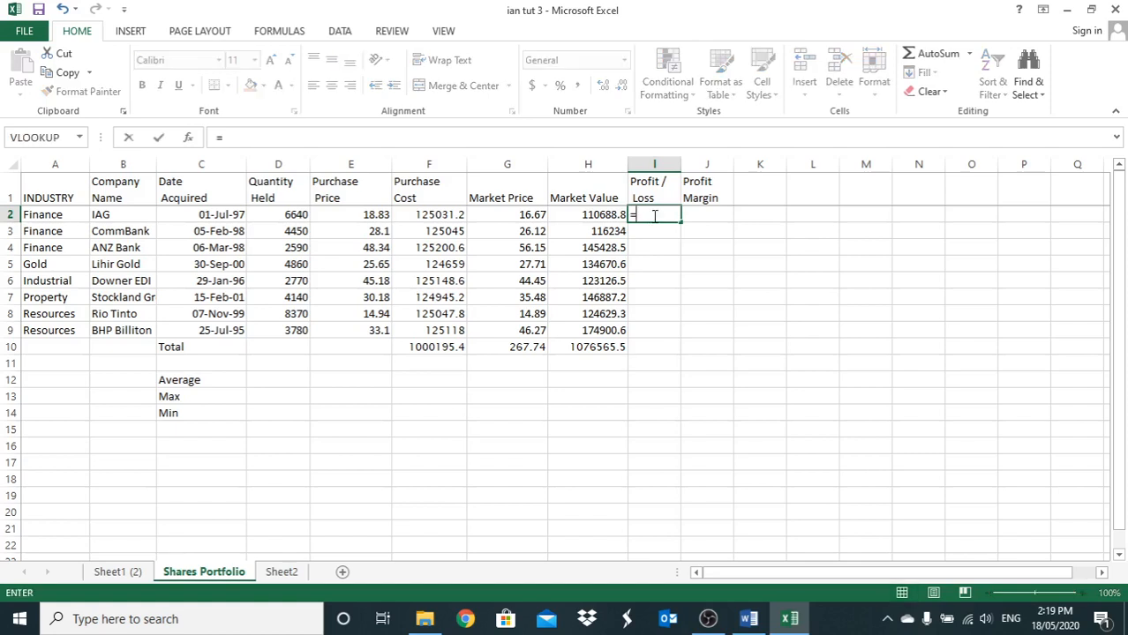
pyautogui.click(573, 214)
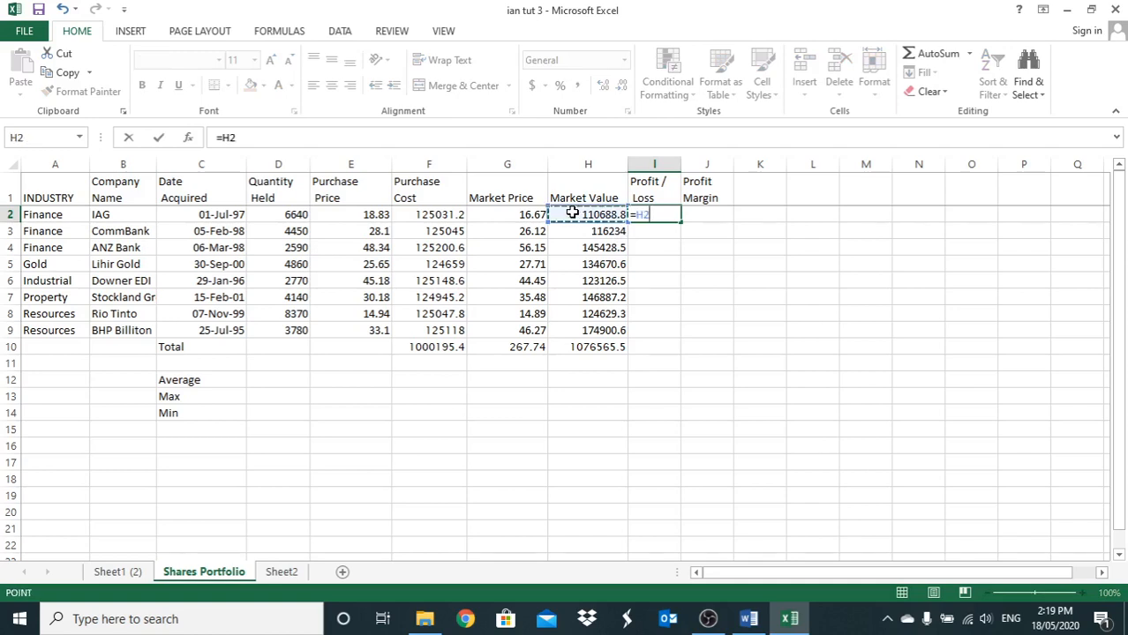
pyautogui.write('-')
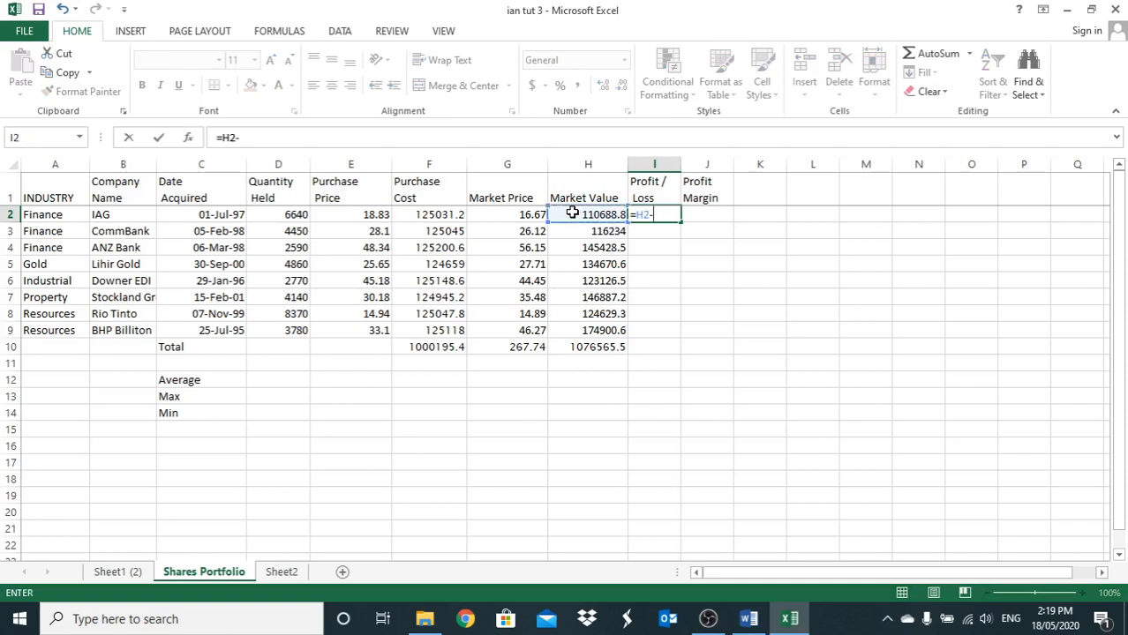
pyautogui.click(422, 214)
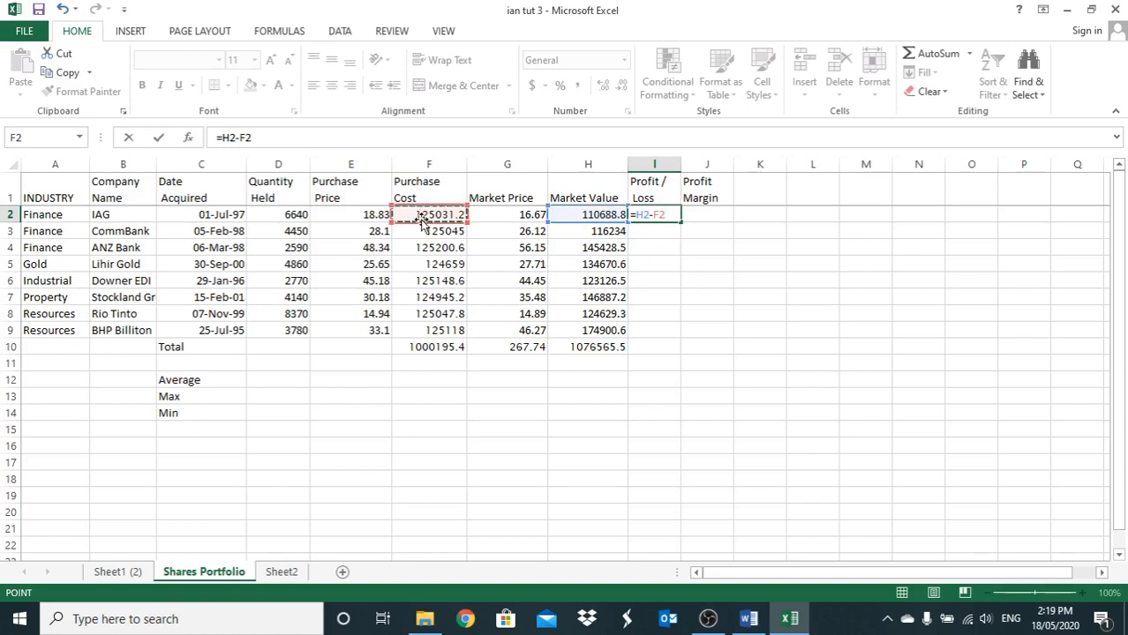
pyautogui.press('Return')
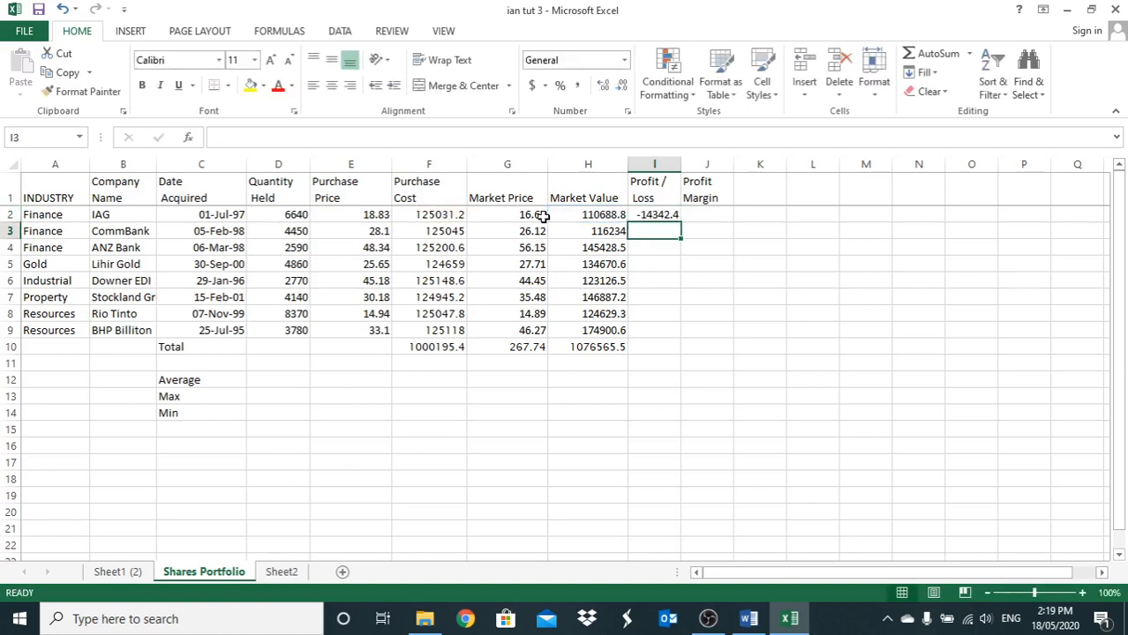
# - Copy the Profit / Loss formula from I2 down through I9 and extend the H10 total across to I10
pyautogui.click(645, 214)
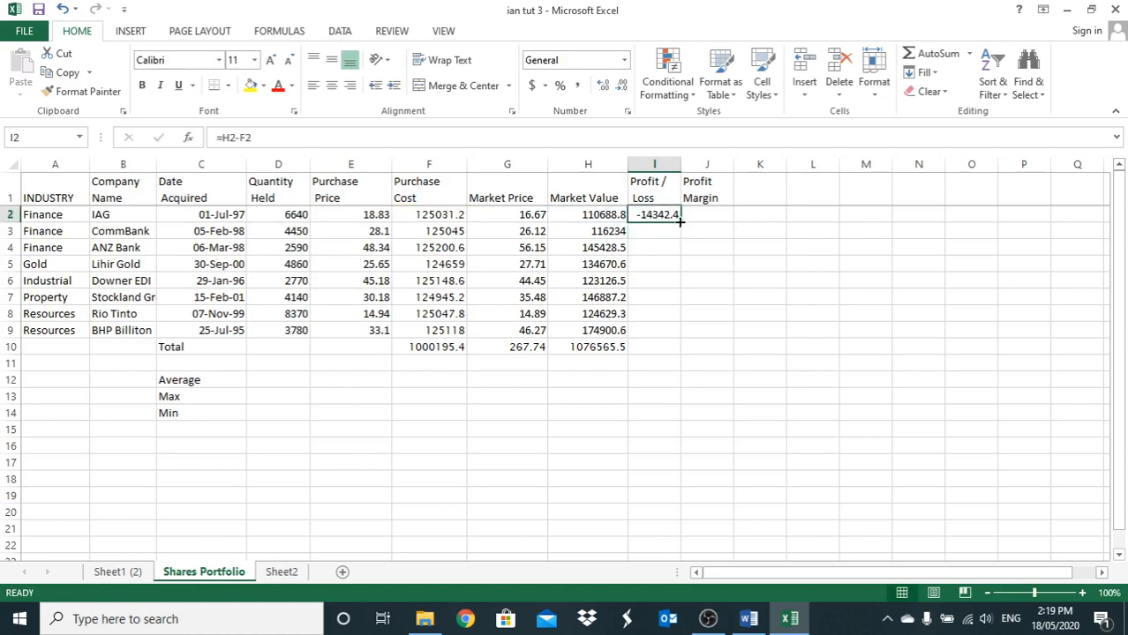
pyautogui.moveTo(680, 223); pyautogui.dragTo(657, 336)
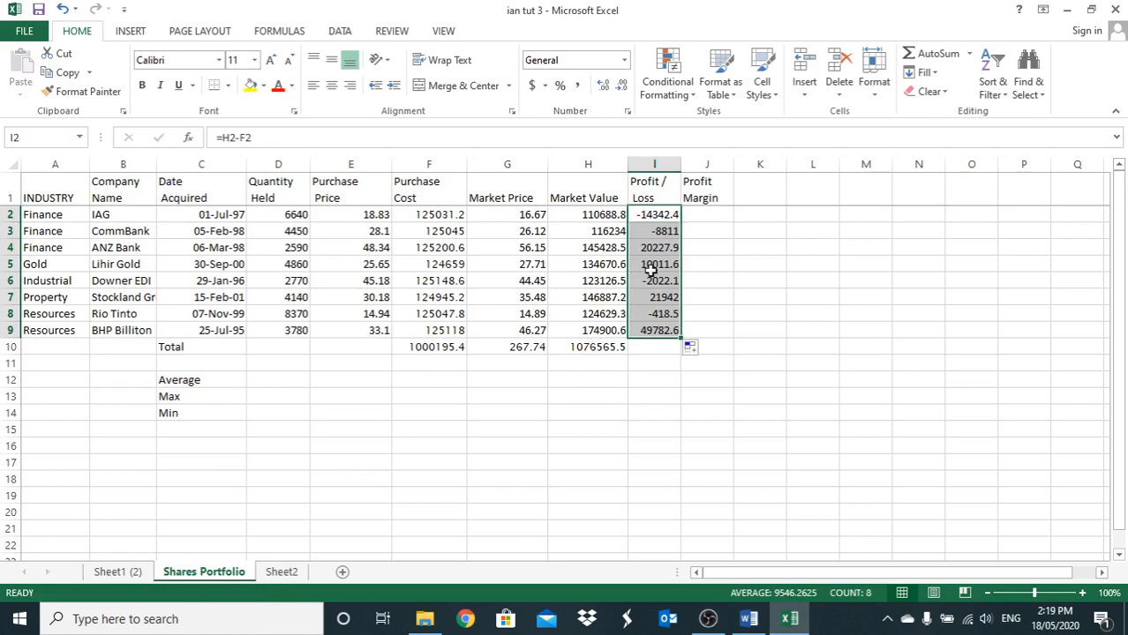
pyautogui.click(591, 347)
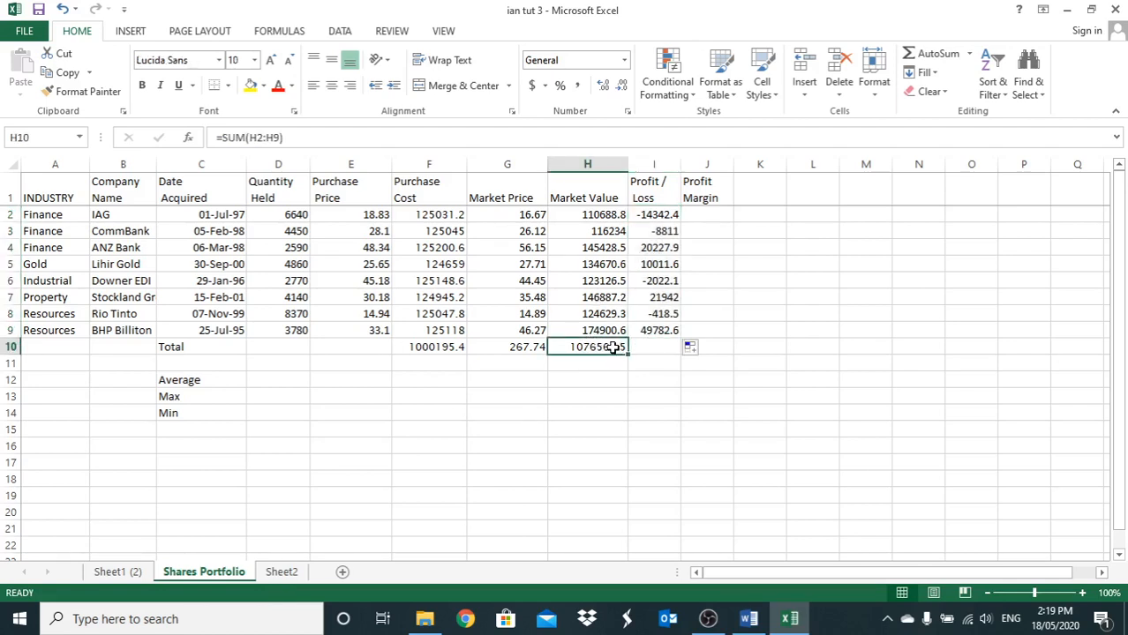
pyautogui.moveTo(628, 352); pyautogui.dragTo(682, 353)
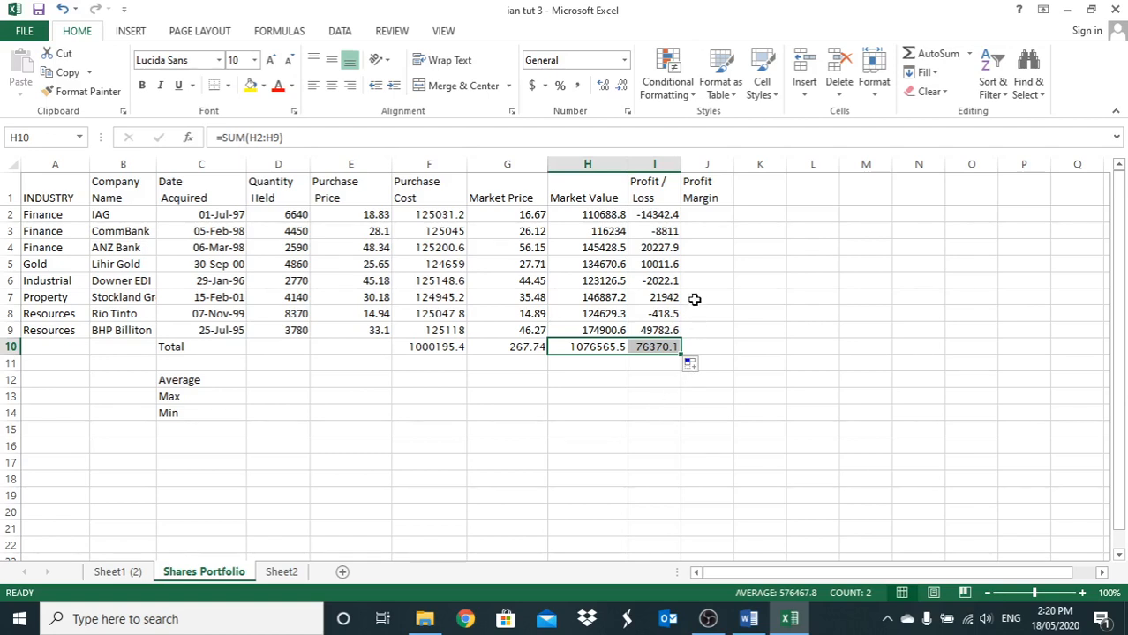
# - Calculate IAG's profit margin in J2 as profit divided by market value, using the formula =I2/H2
pyautogui.click(695, 216)
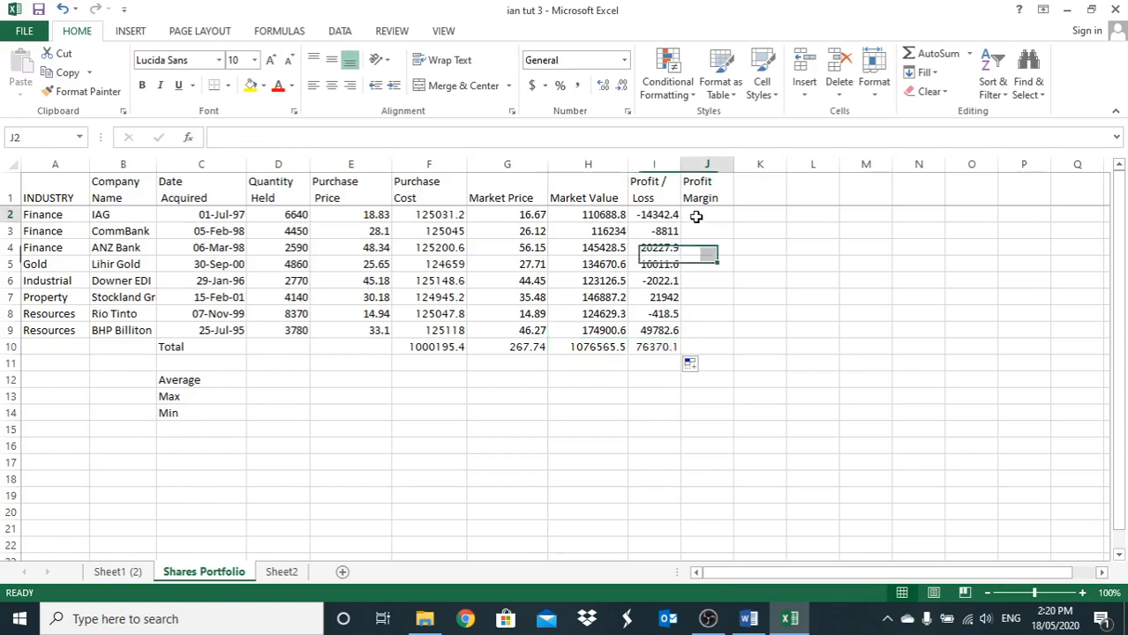
pyautogui.write('=')
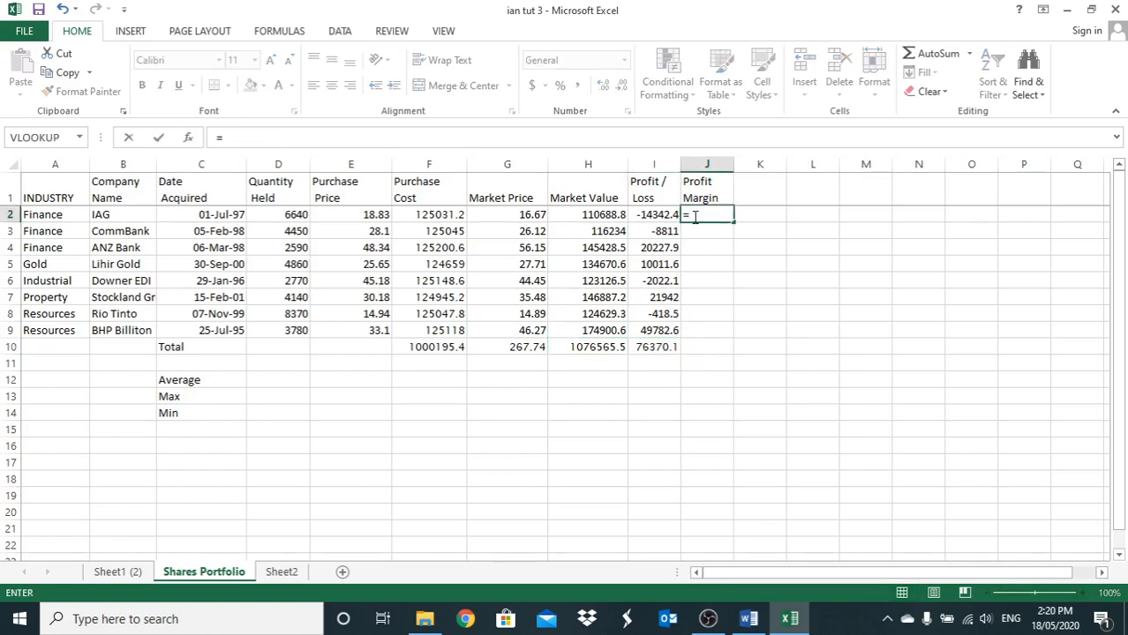
pyautogui.click(643, 215)
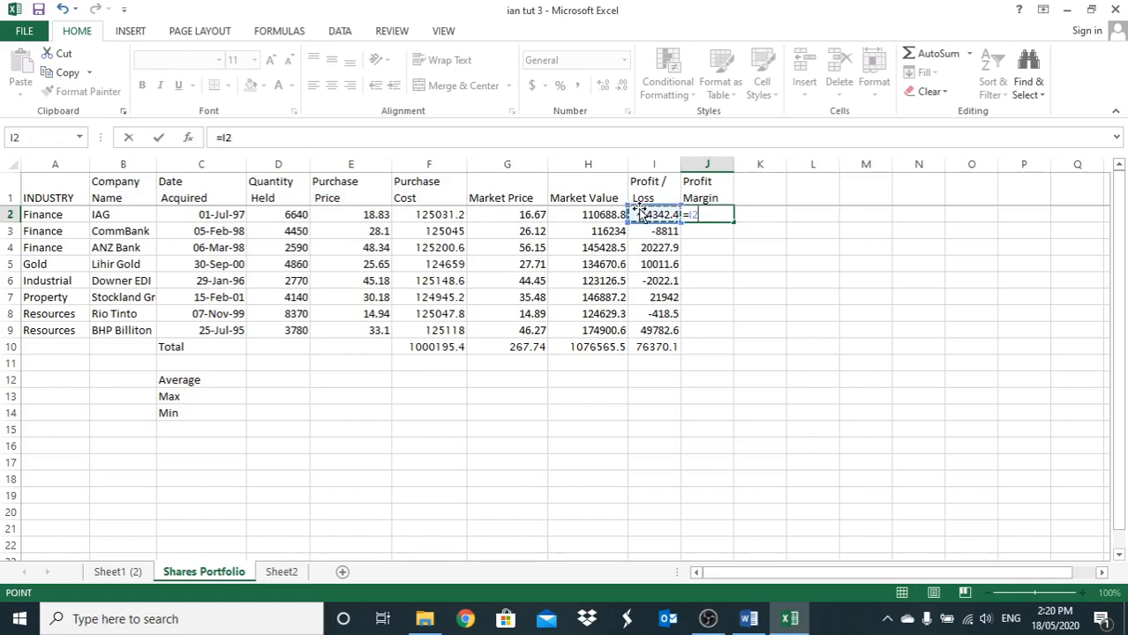
pyautogui.write('/')
pyautogui.click(581, 216)
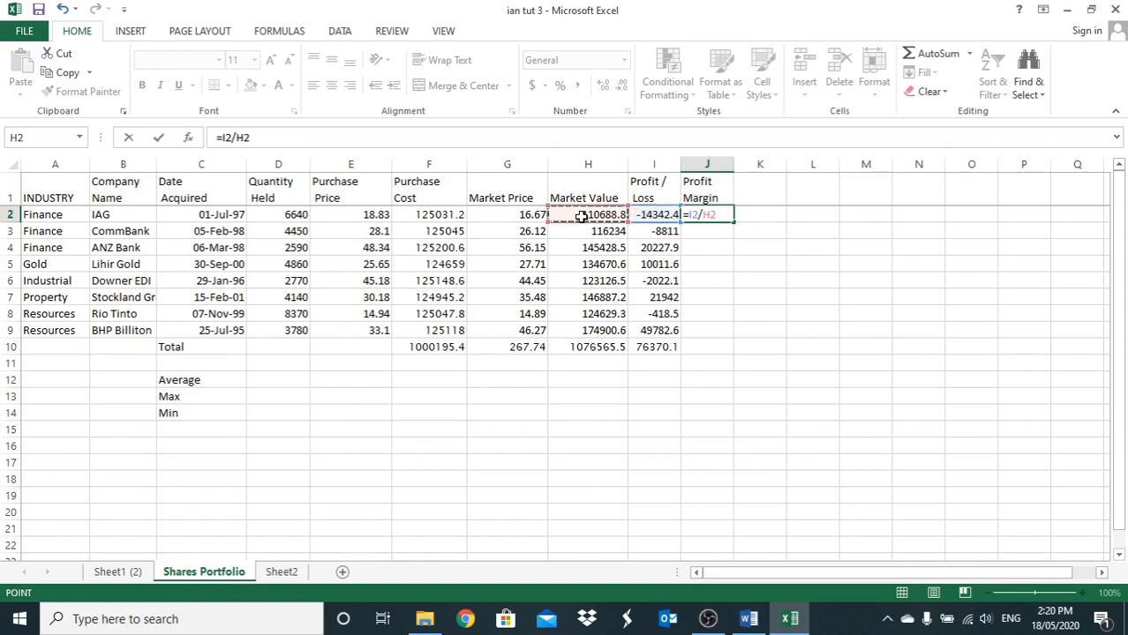
pyautogui.press('Return')
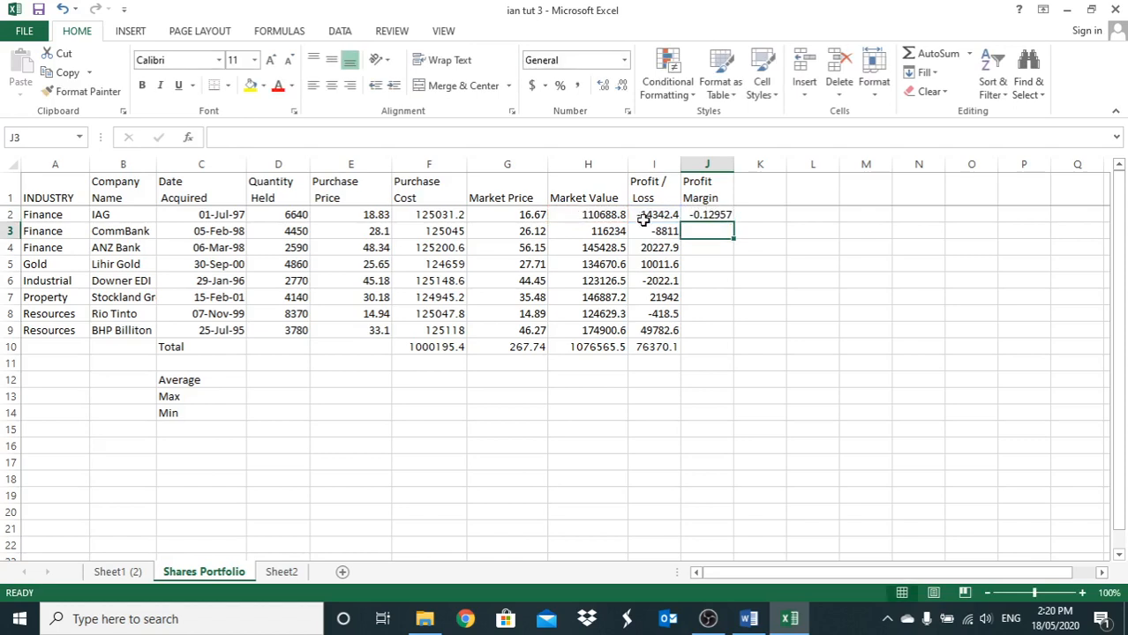
# - Copy the Profit Margin formula from J2 down through J9 and extend the I10 total across to J10
pyautogui.click(702, 216)
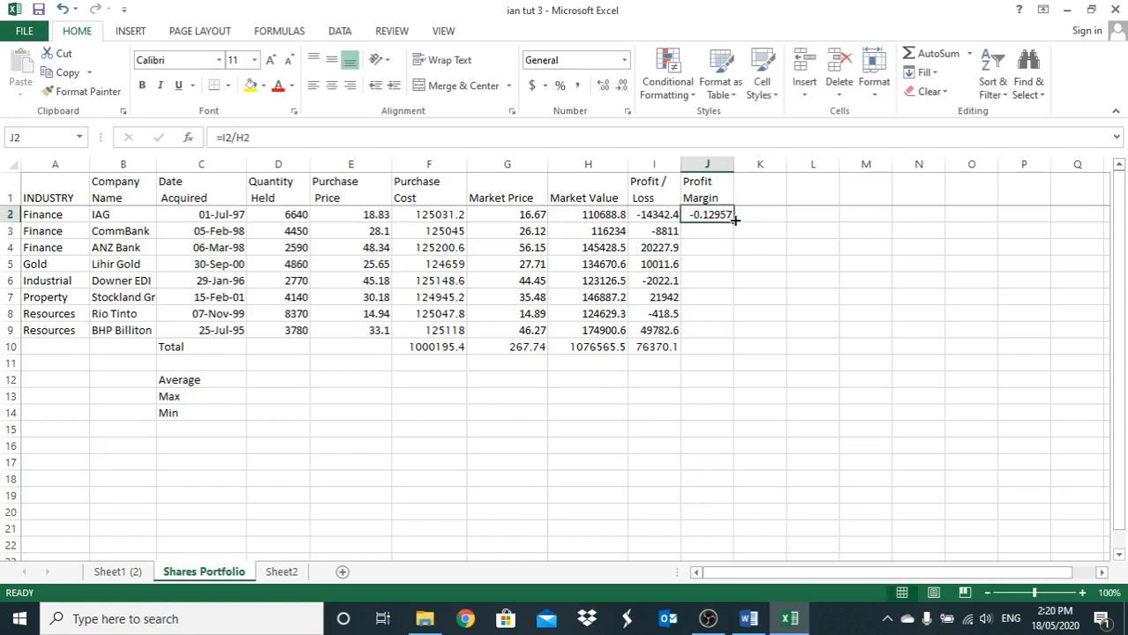
pyautogui.moveTo(735, 223); pyautogui.dragTo(716, 337)
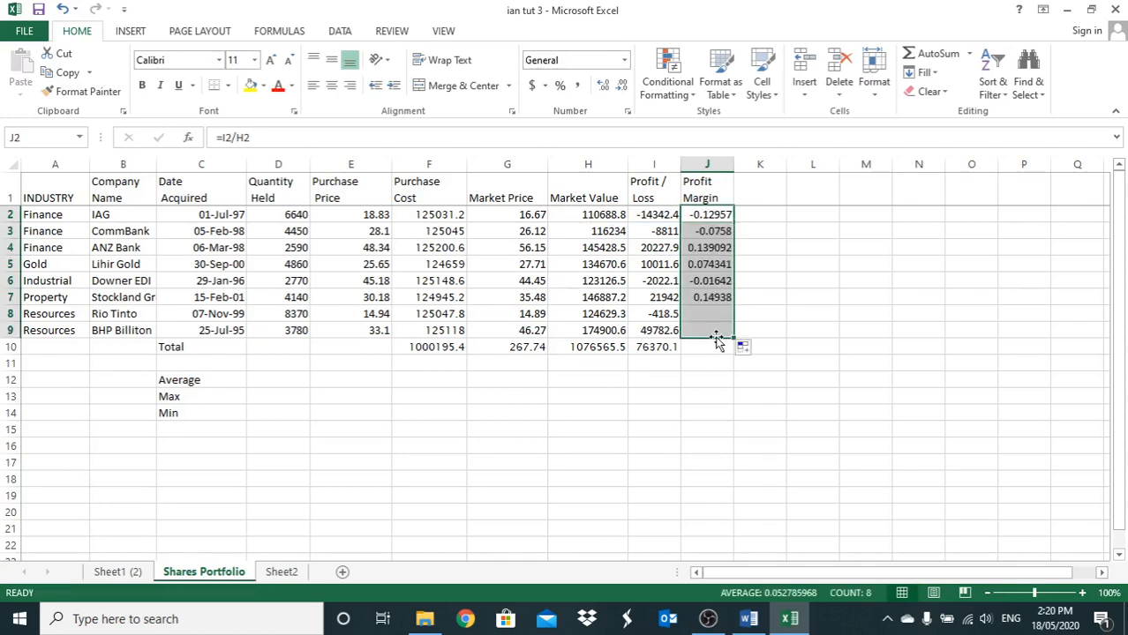
pyautogui.click(657, 347)
pyautogui.moveTo(679, 353); pyautogui.dragTo(719, 360)
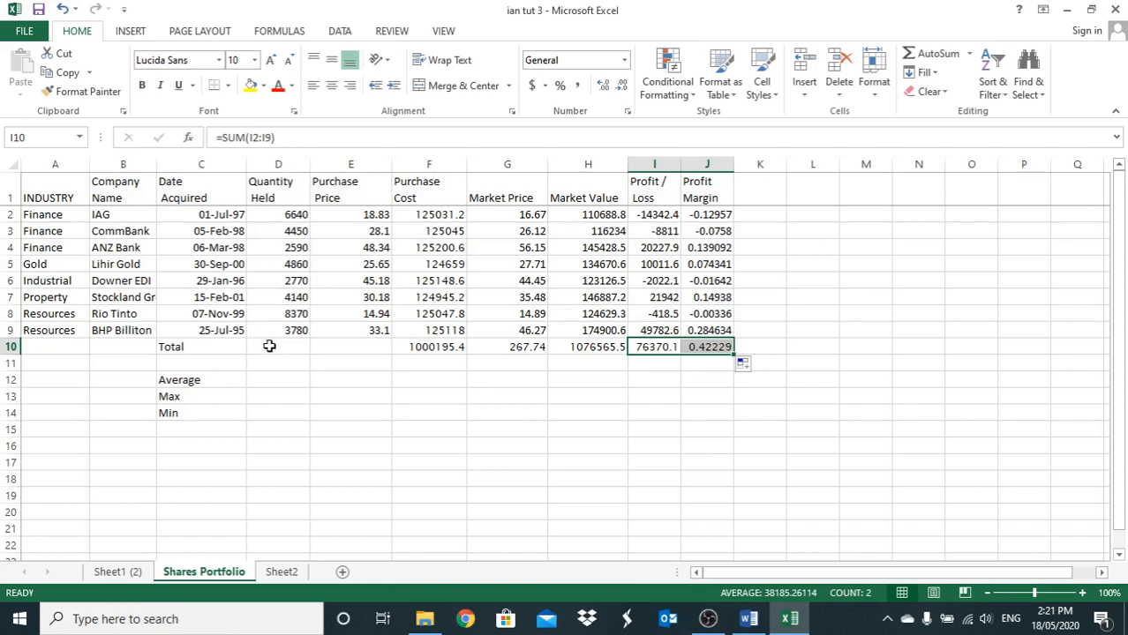
# - Total the Quantity Held column in D10 with the formula =SUM(D2:D9)
pyautogui.click(269, 346)
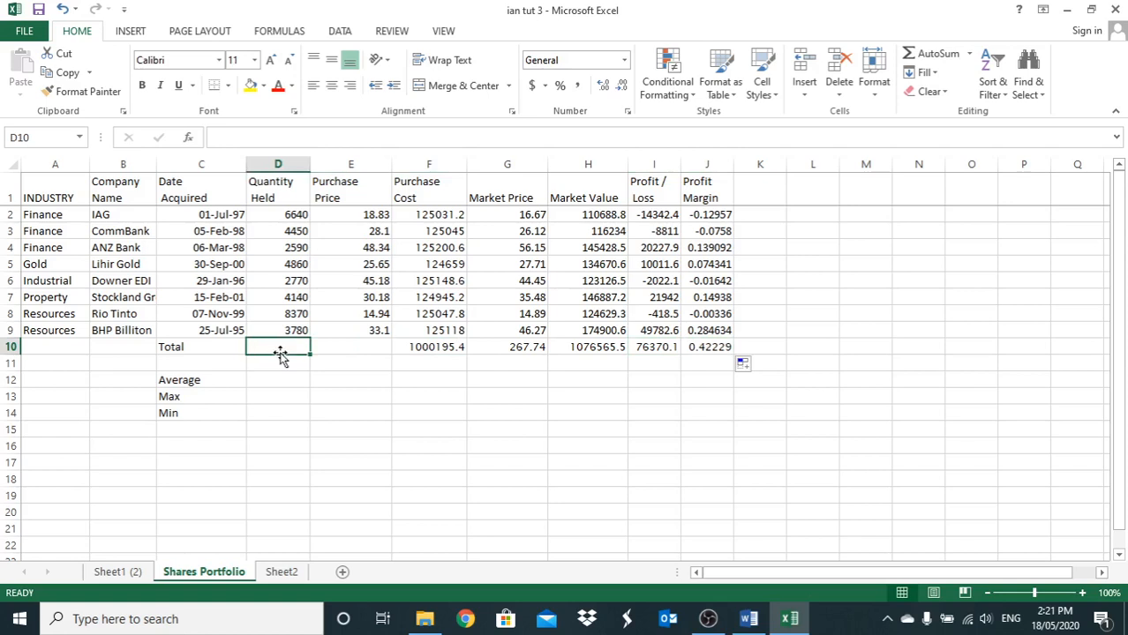
pyautogui.click(929, 55)
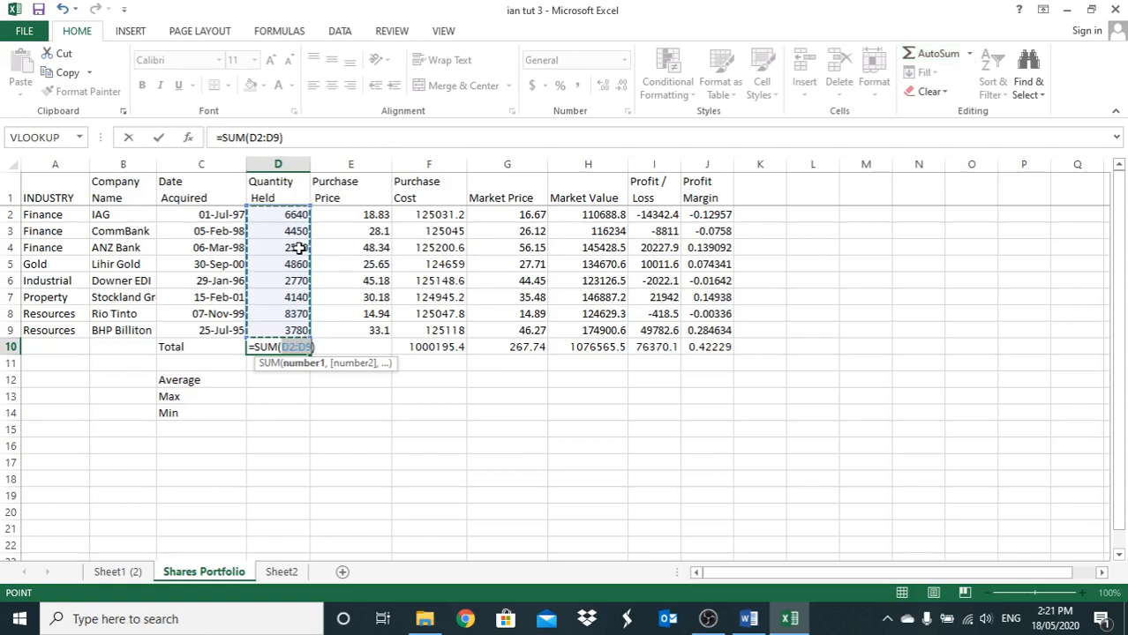
pyautogui.press('Return')
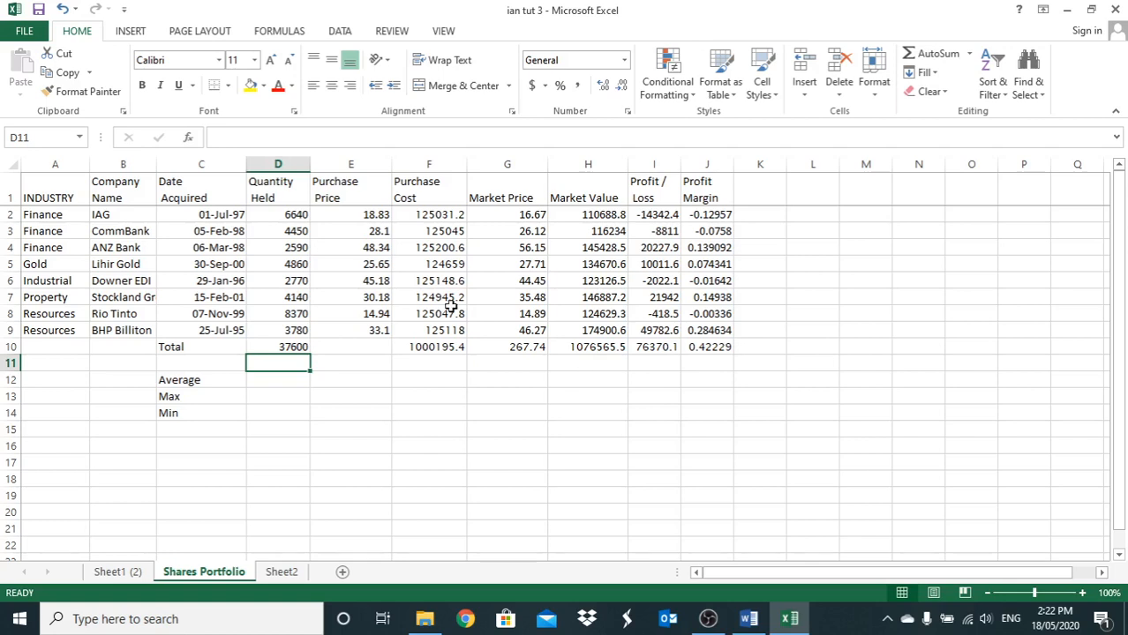
# - Search the function library for average and insert the AVERAGE function into the Quantity Held cell D12
pyautogui.click(264, 377)
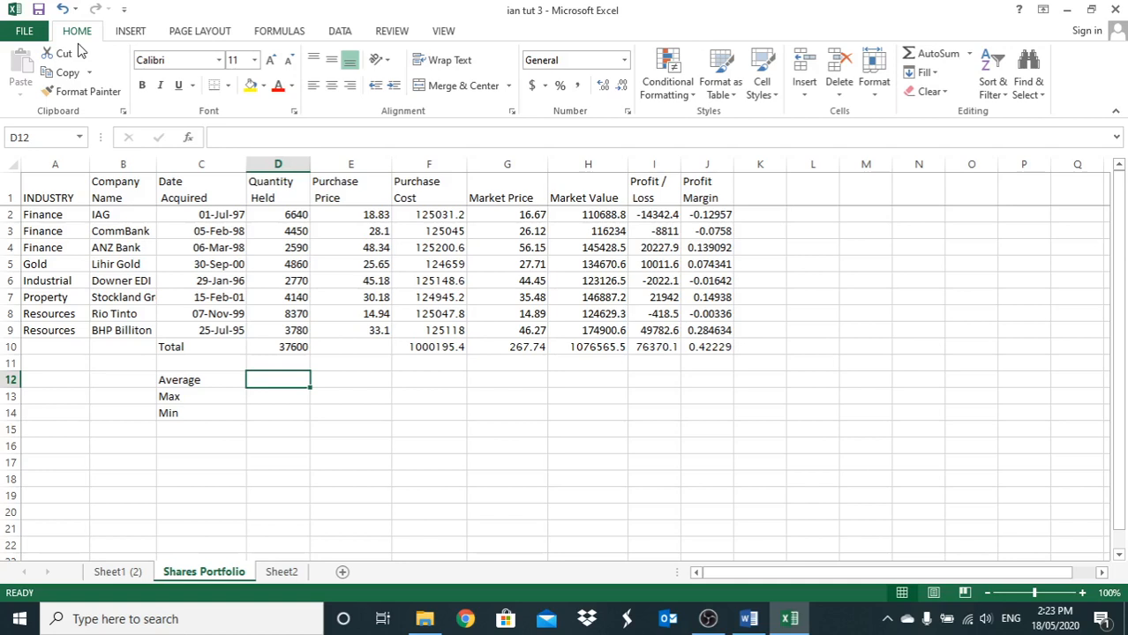
pyautogui.click(128, 36)
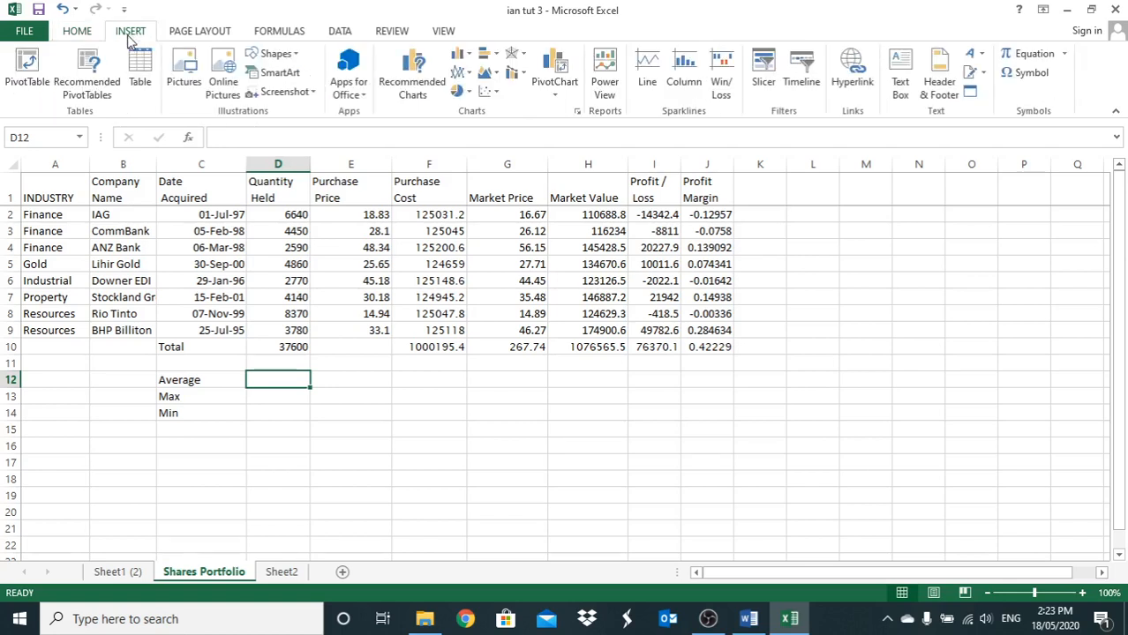
pyautogui.click(281, 36)
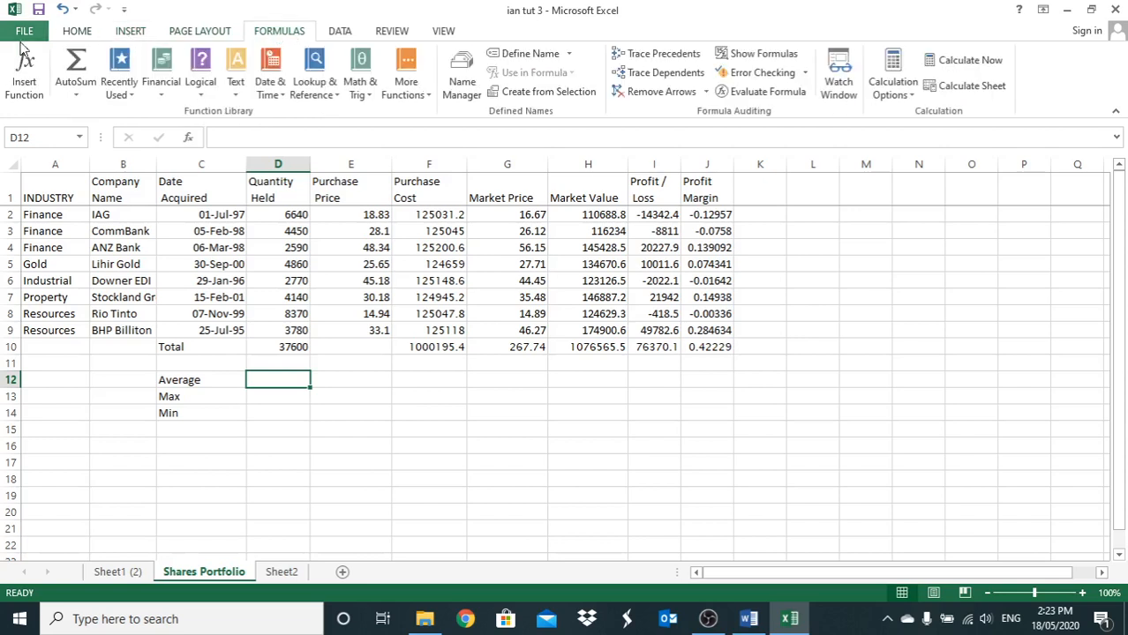
pyautogui.click(34, 86)
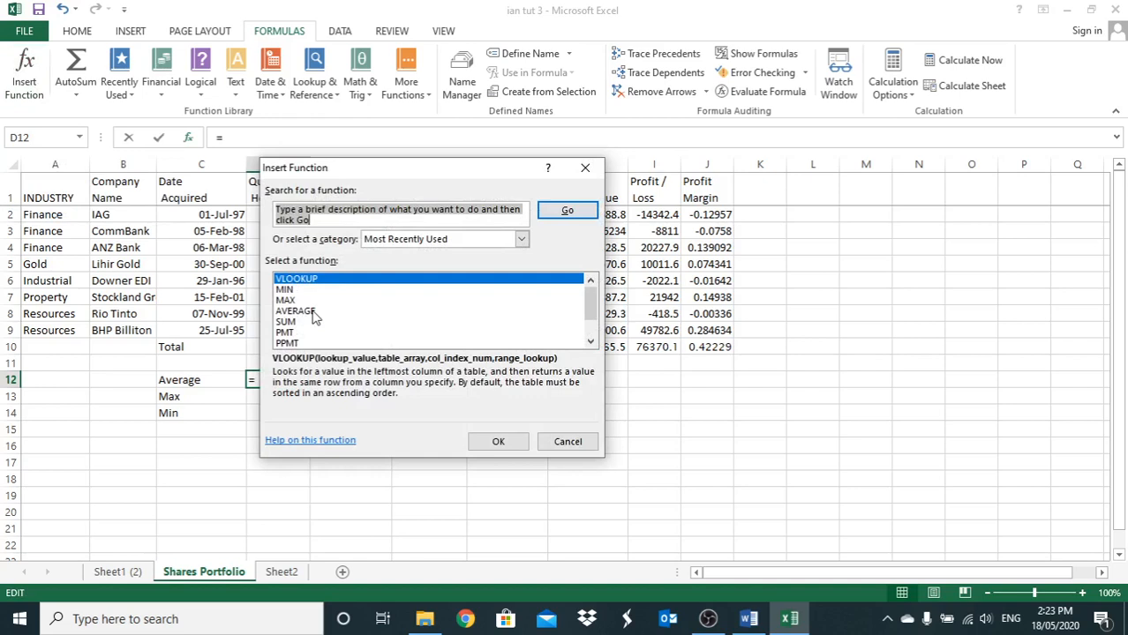
pyautogui.write('average')
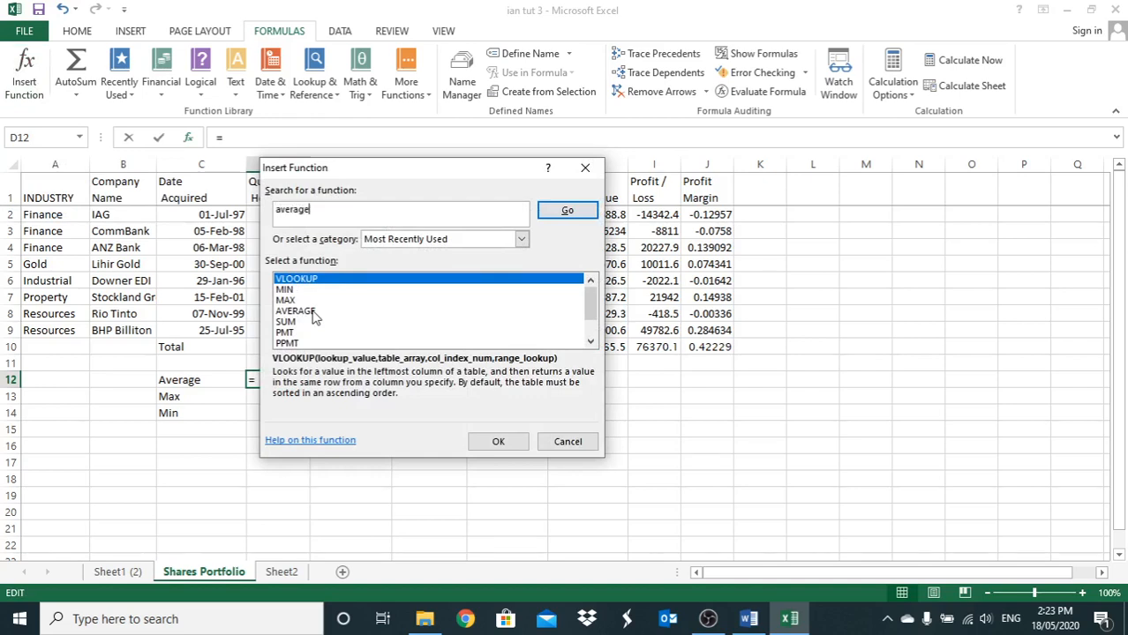
pyautogui.click(569, 215)
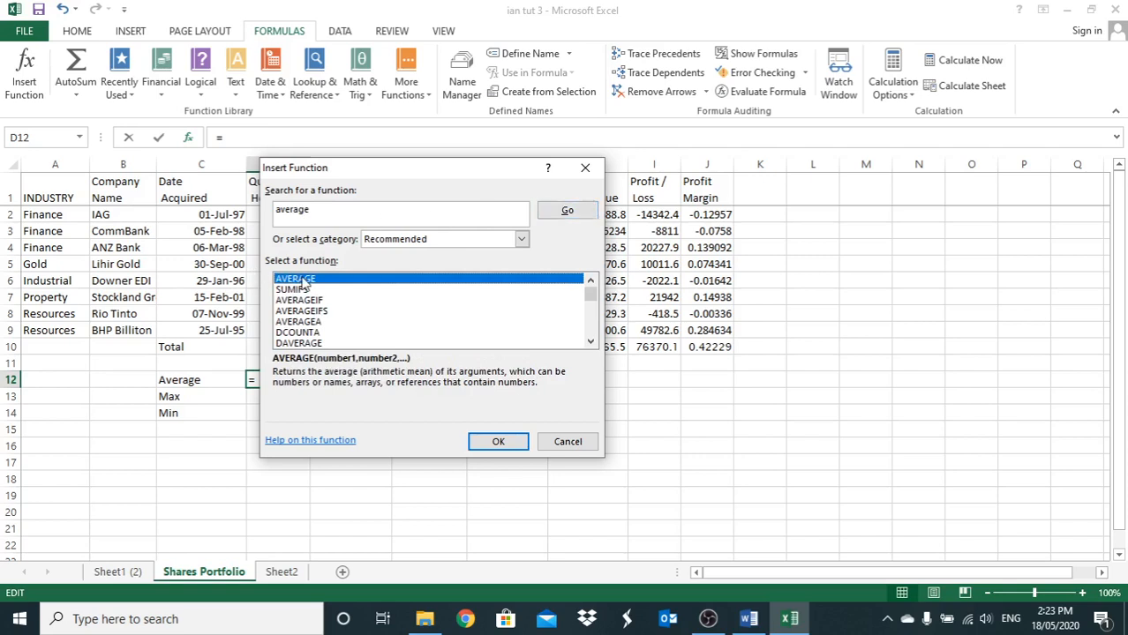
pyautogui.click(498, 445)
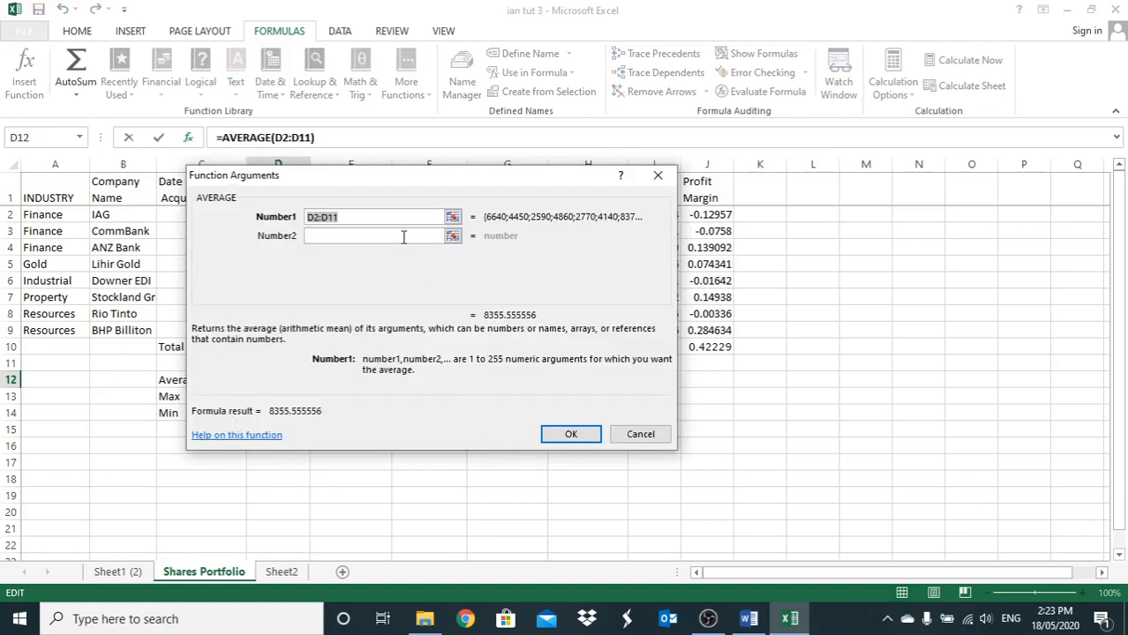
# - Set the AVERAGE function's first argument to D2:D9 and confirm the formula in D12
pyautogui.moveTo(320, 181); pyautogui.dragTo(535, 322)
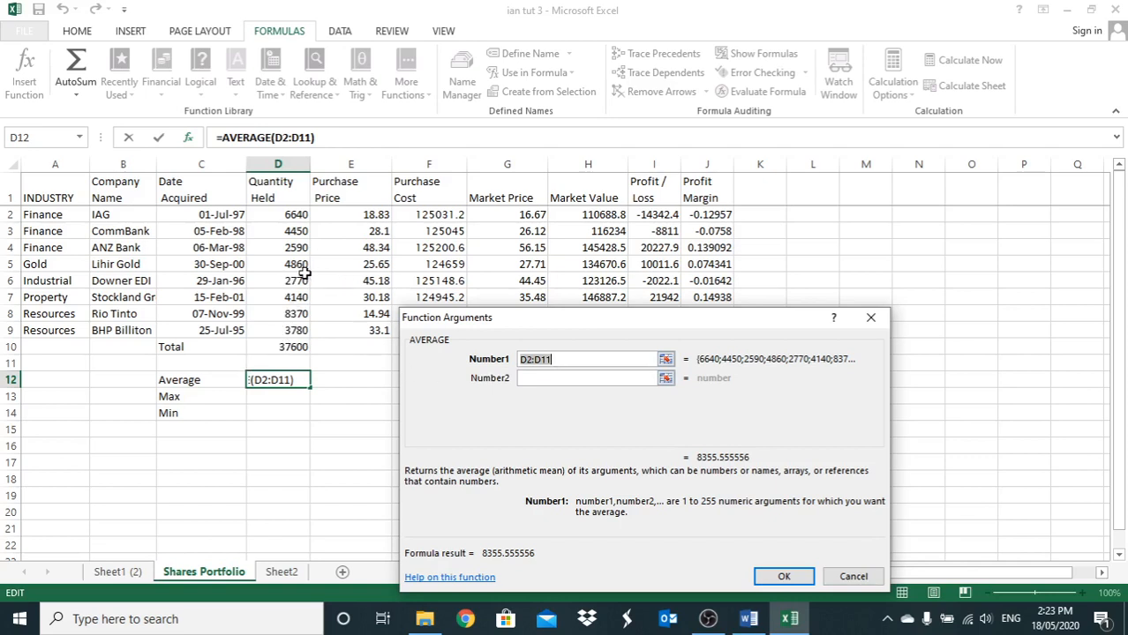
pyautogui.click(577, 362)
pyautogui.click(578, 360)
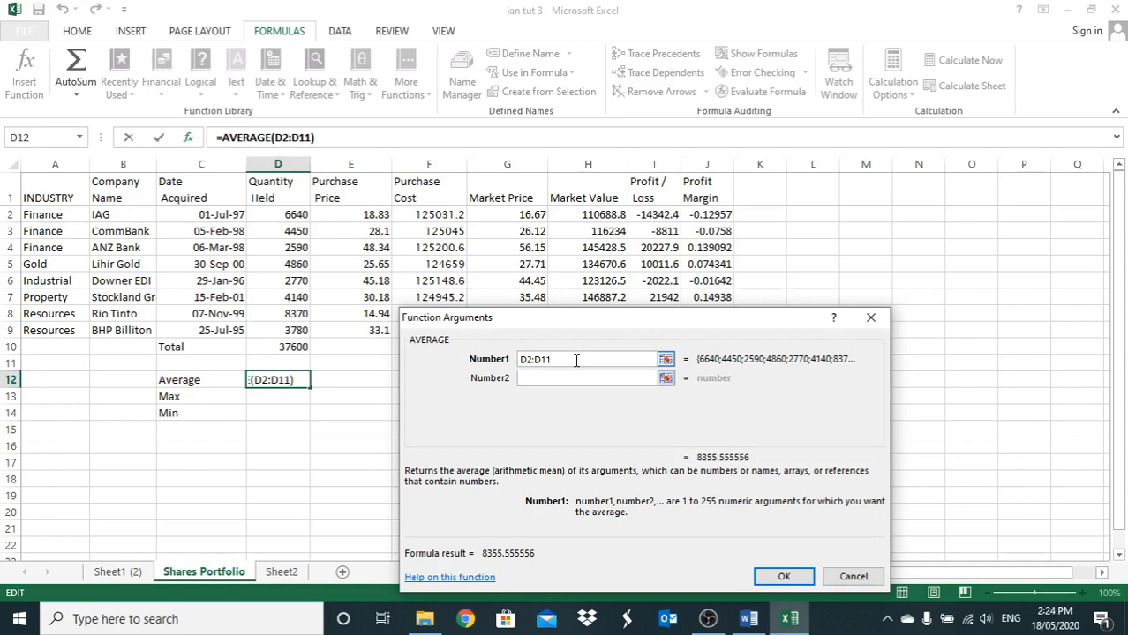
pyautogui.press('BackSpace')
pyautogui.press('BackSpace')
pyautogui.write('9')
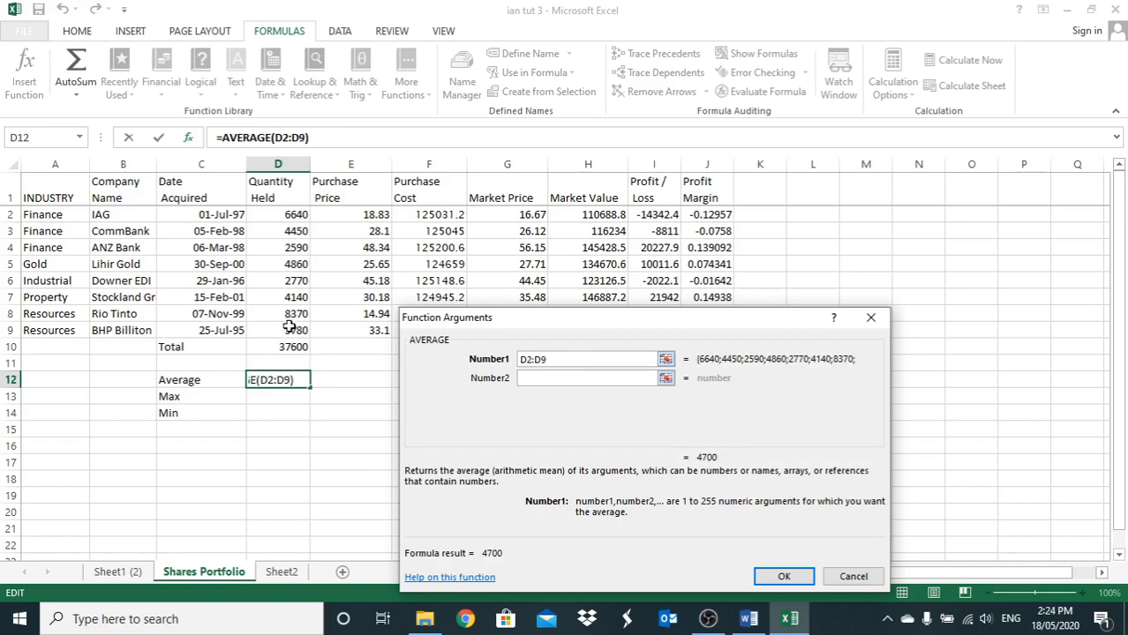
pyautogui.click(783, 576)
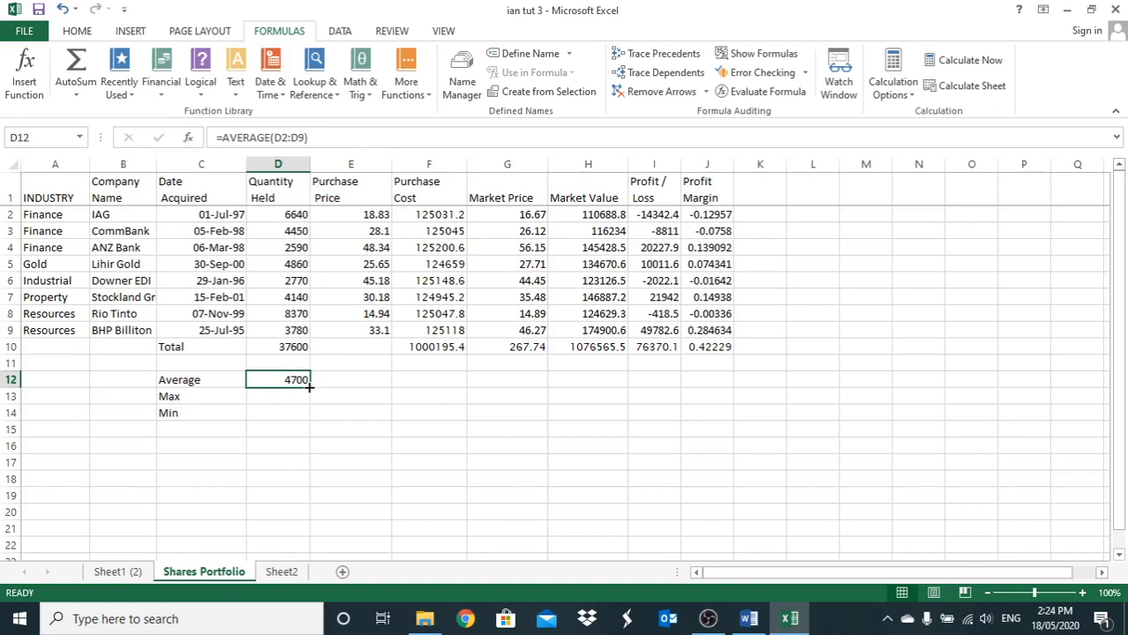
# - Copy the average formula from D12 across through J12 and check the copied formulas in E12 to I12
pyautogui.moveTo(309, 386); pyautogui.dragTo(724, 388)
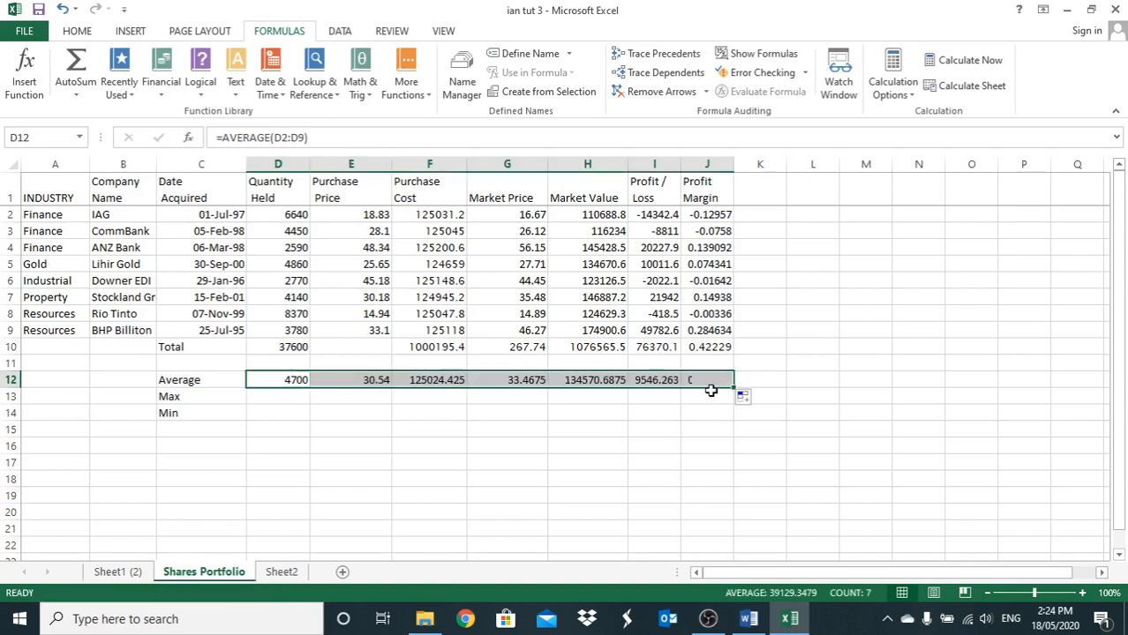
pyautogui.click(351, 380)
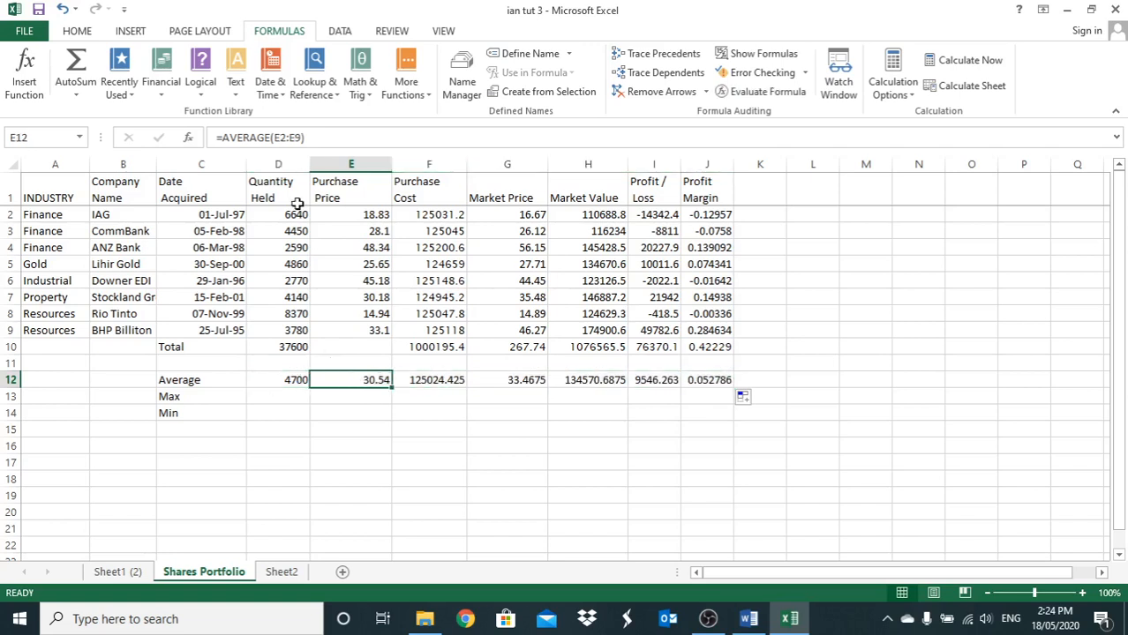
pyautogui.click(428, 381)
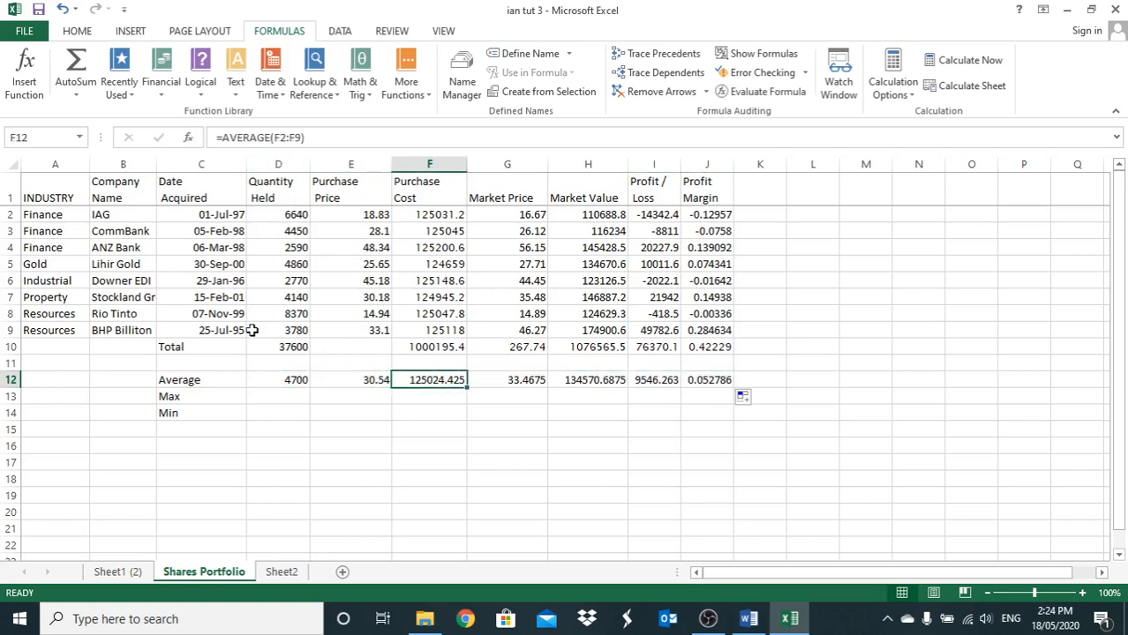
pyautogui.click(520, 379)
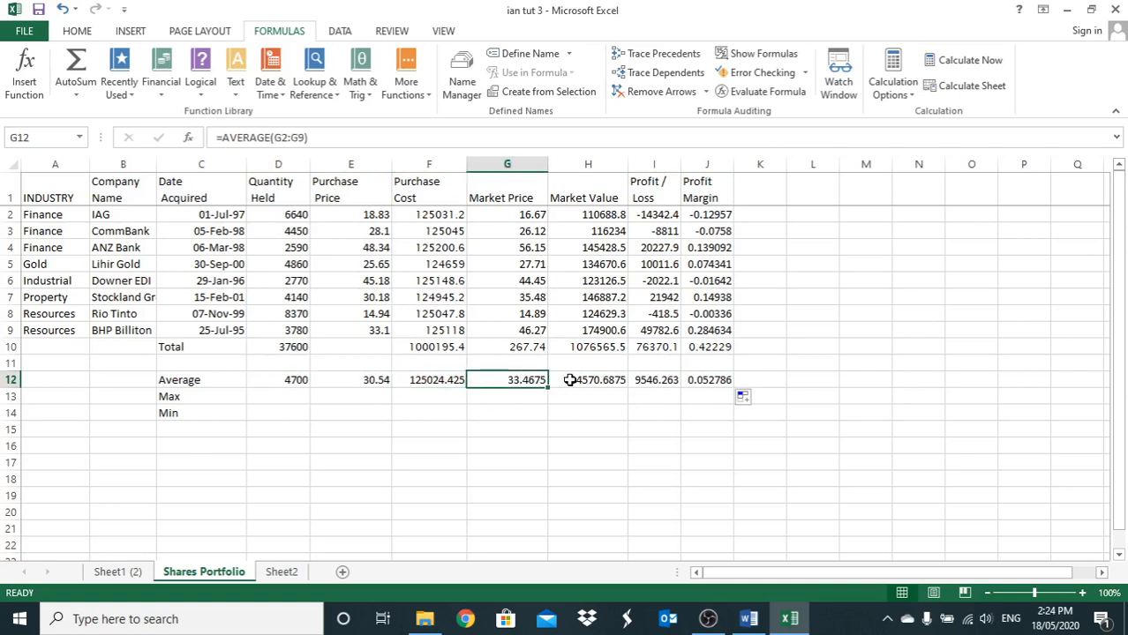
pyautogui.click(595, 379)
pyautogui.click(653, 380)
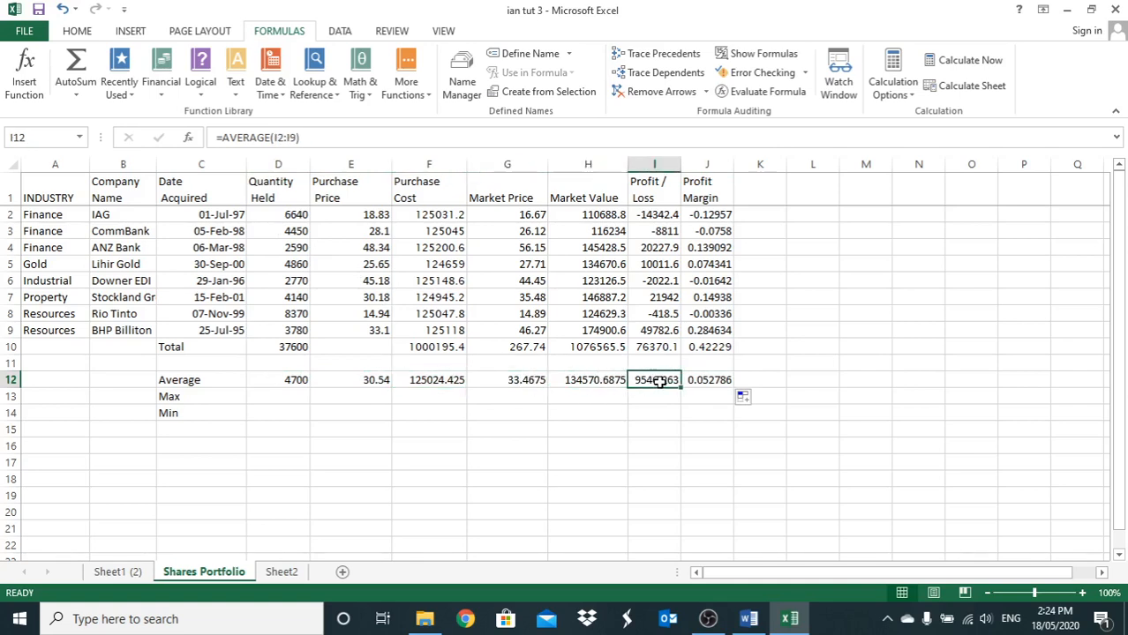
# - Search the function library for max and insert the MAX function into the Quantity Held cell D13
pyautogui.click(268, 398)
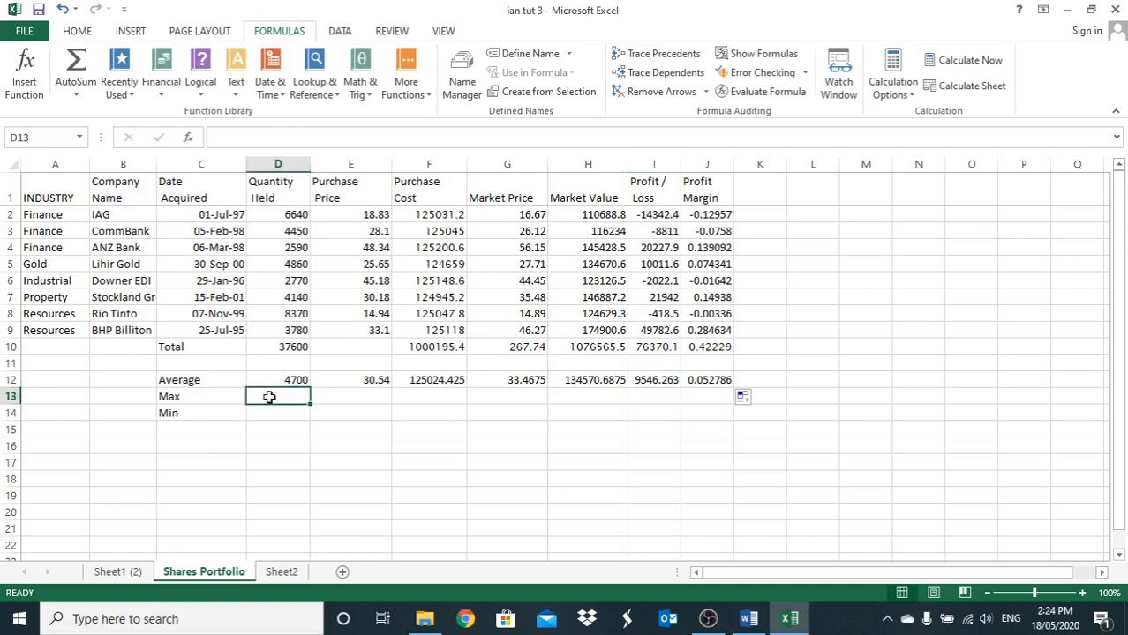
pyautogui.click(26, 88)
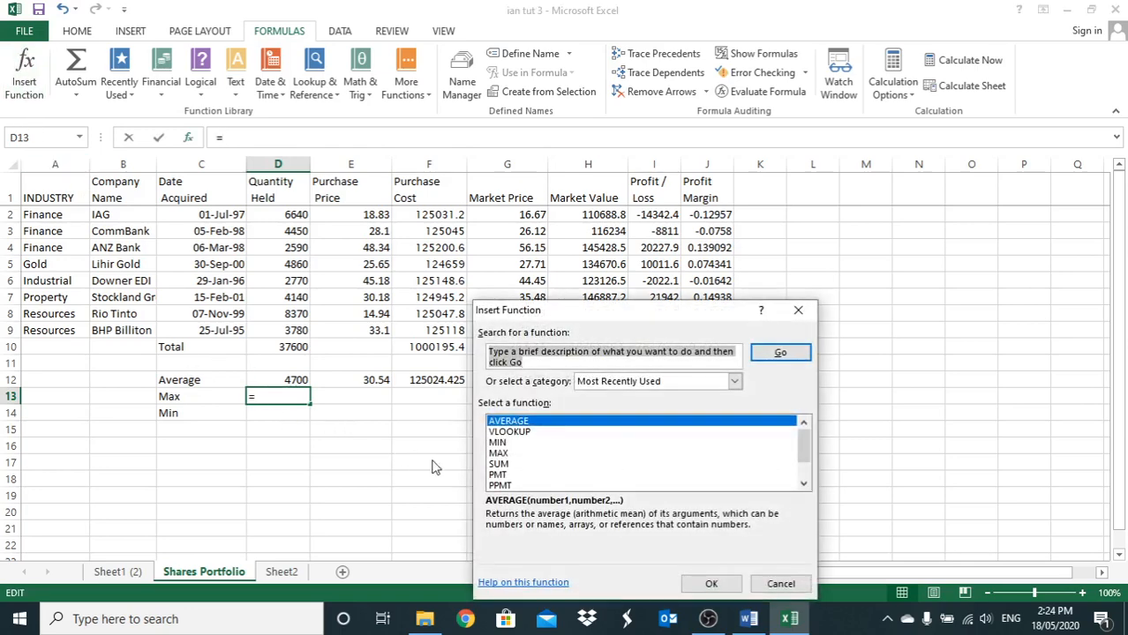
pyautogui.click(499, 454)
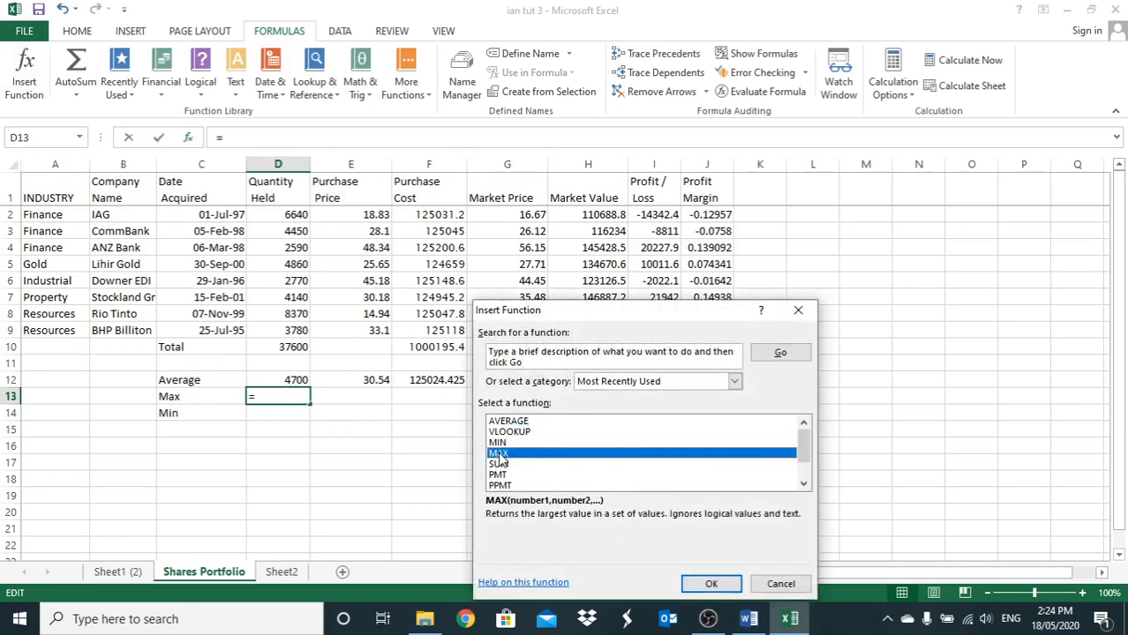
pyautogui.click(529, 361)
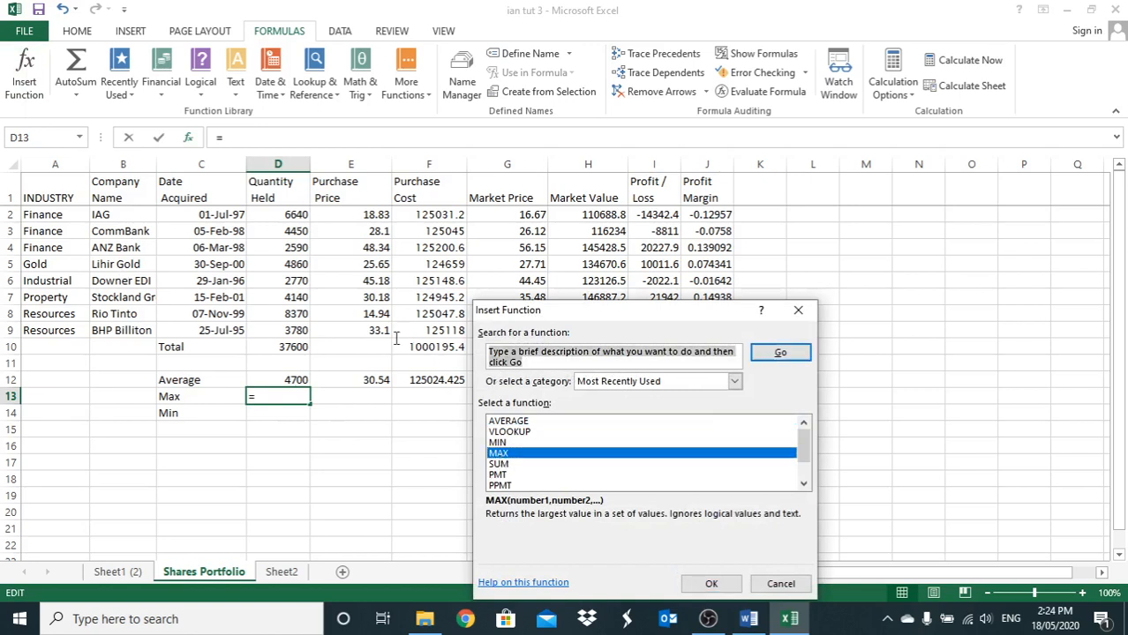
pyautogui.write('max')
pyautogui.press('Return')
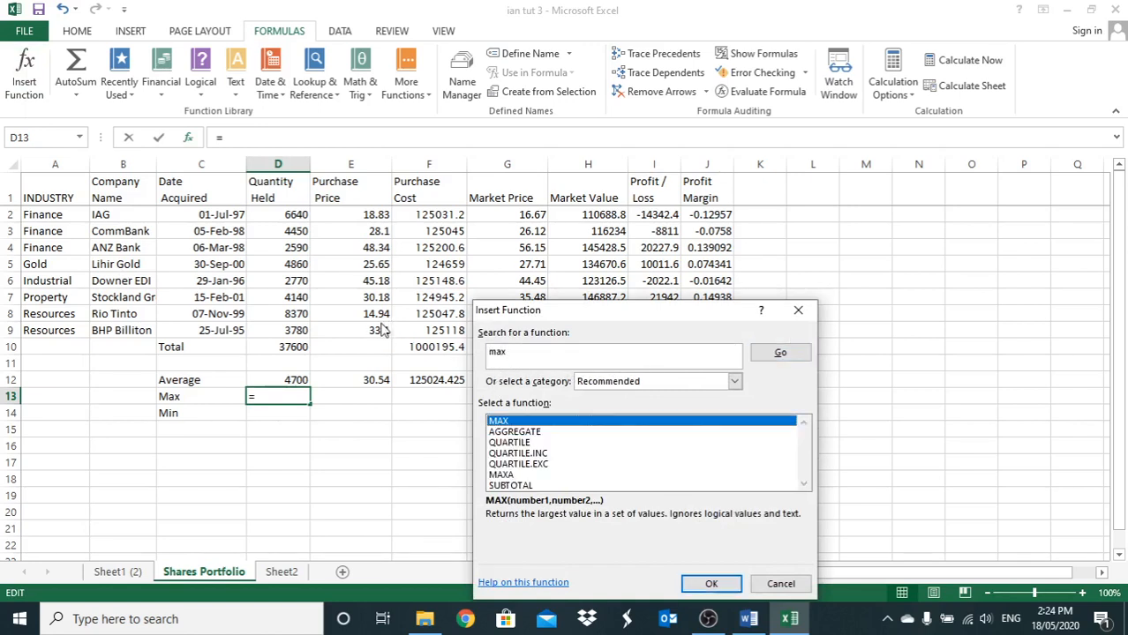
pyautogui.click(697, 583)
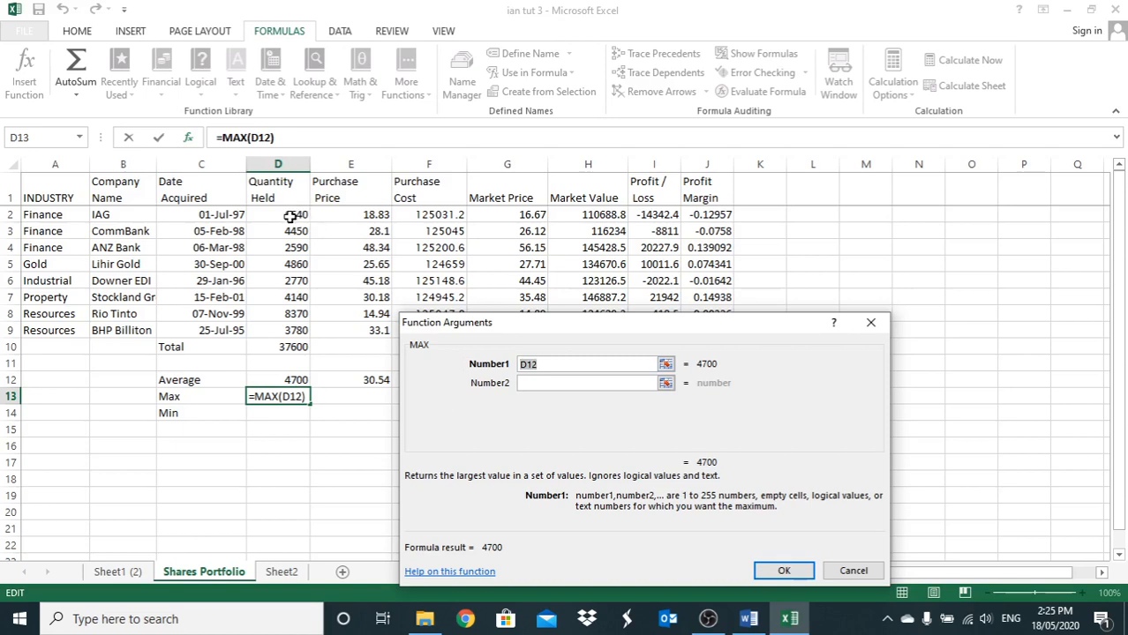
# - Set the MAX function's range to D2:D9 in D13 and copy the formula across through J13
pyautogui.write('d2:')
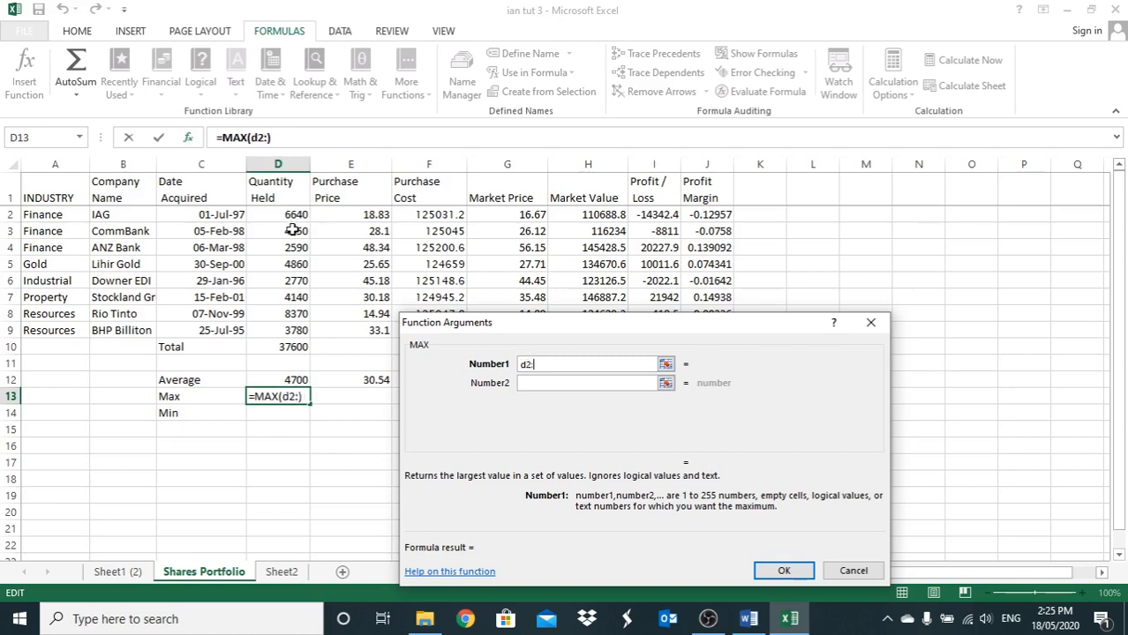
pyautogui.write('d9')
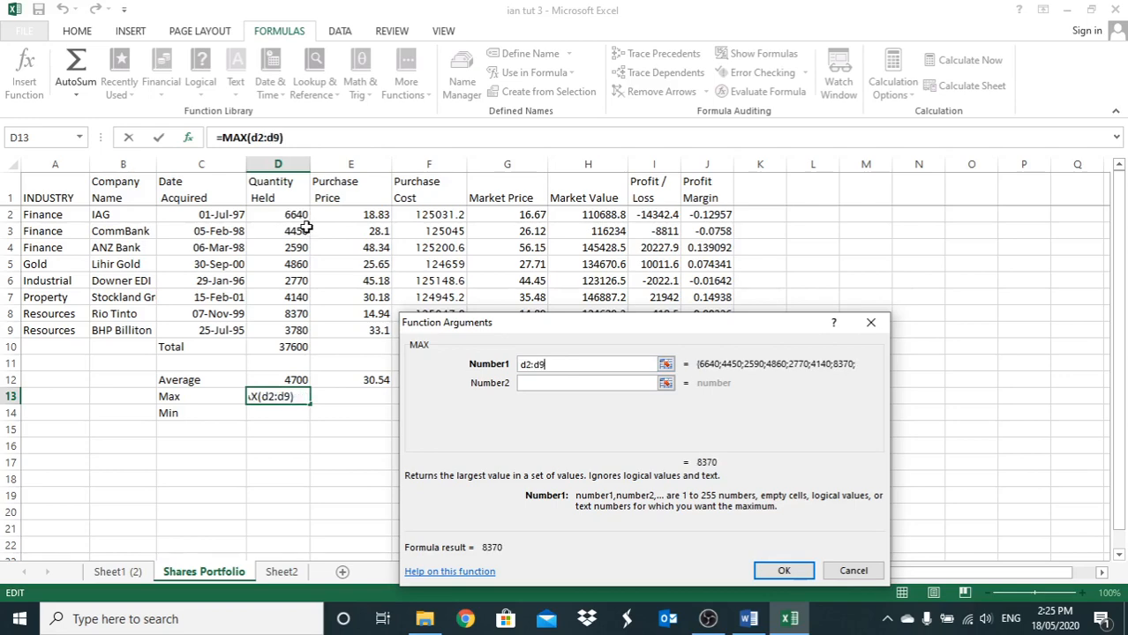
pyautogui.click(782, 572)
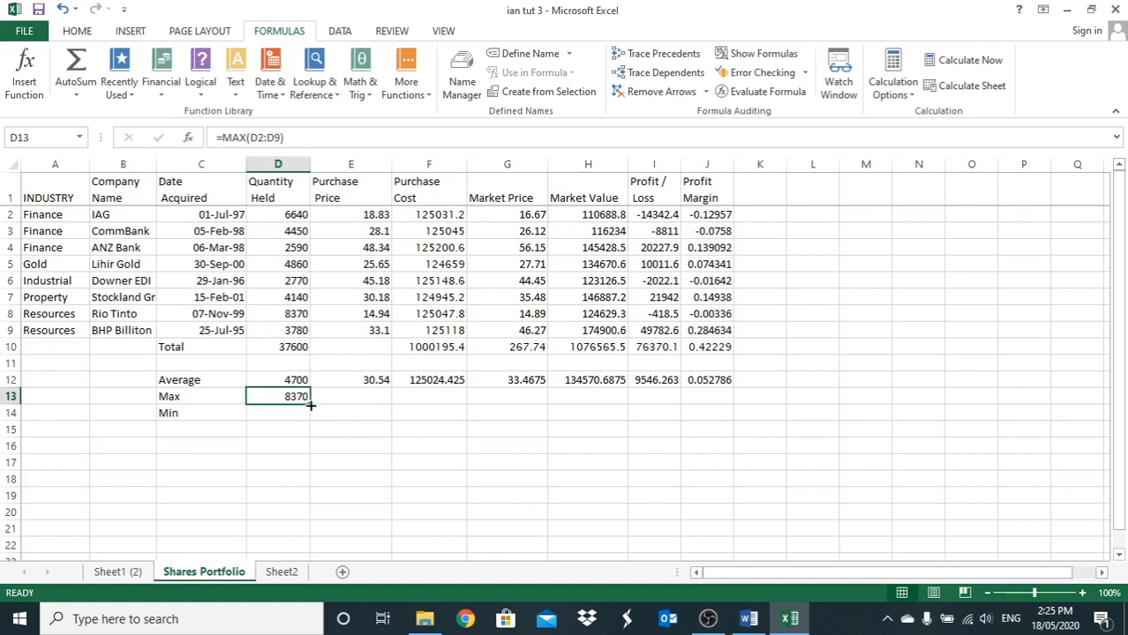
pyautogui.moveTo(311, 406); pyautogui.dragTo(723, 406)
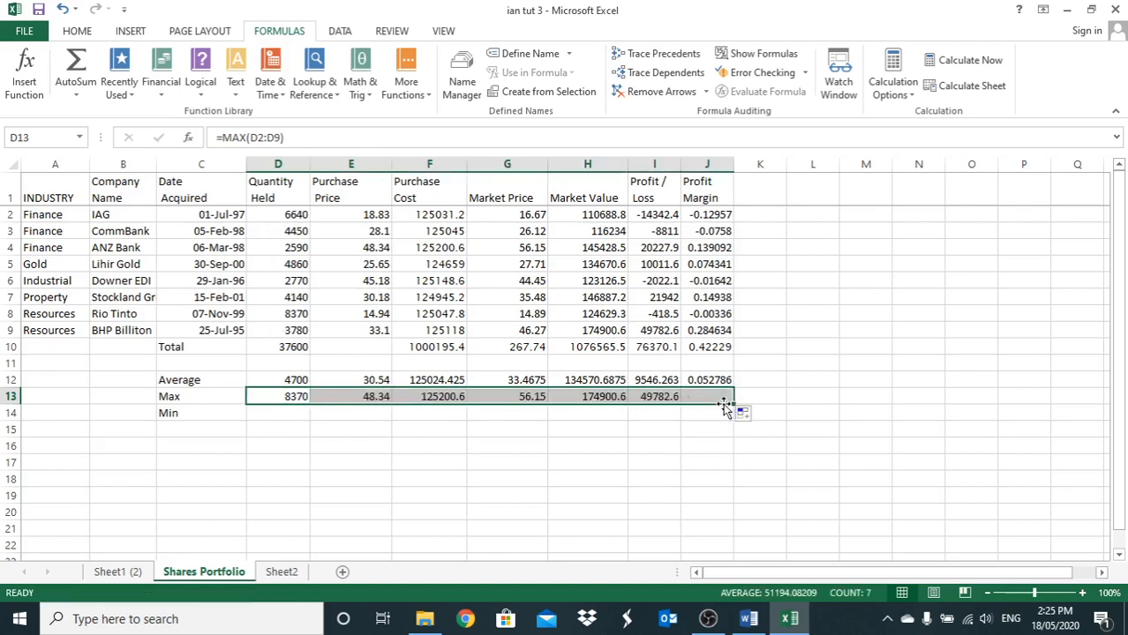
# - Insert the MIN function into the Quantity Held cell D14 of the Min row
pyautogui.click(288, 411)
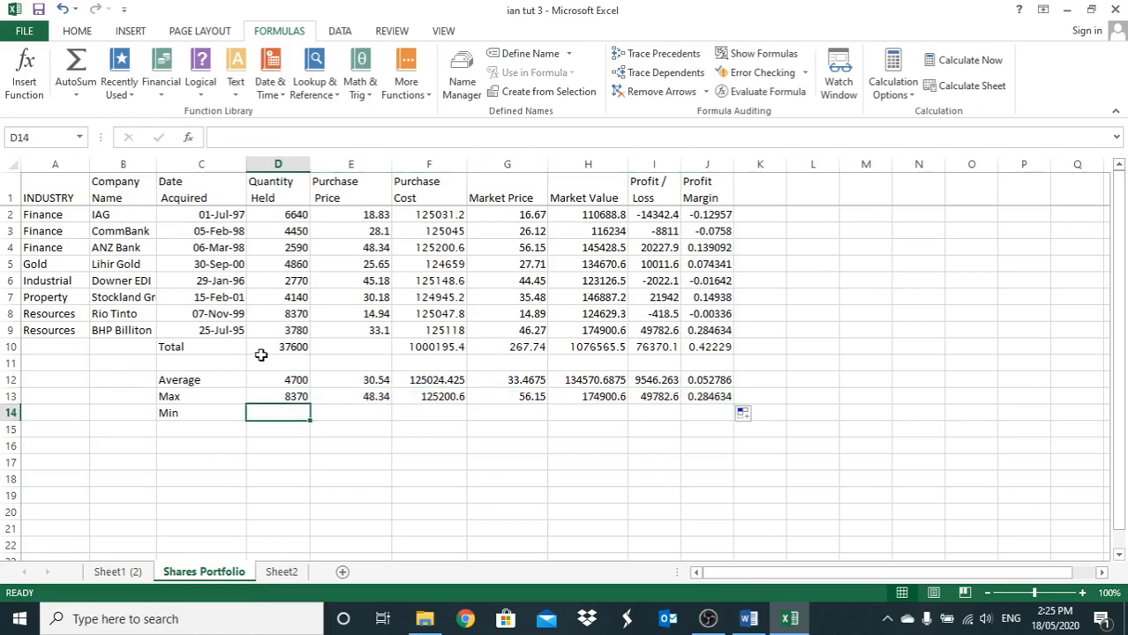
pyautogui.click(20, 67)
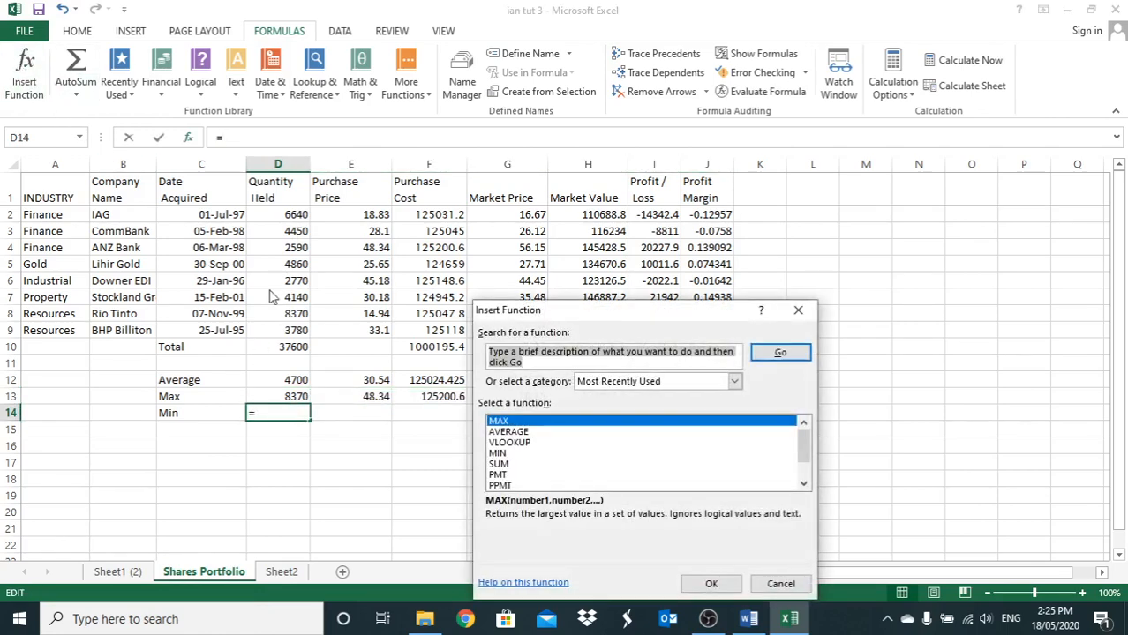
pyautogui.click(499, 453)
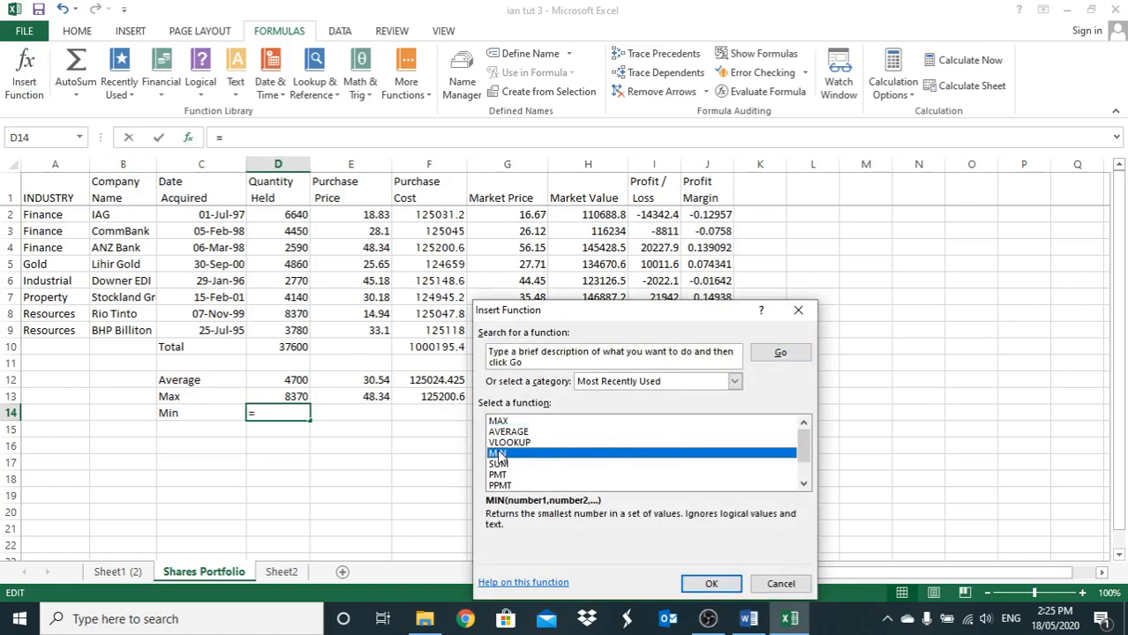
pyautogui.click(711, 584)
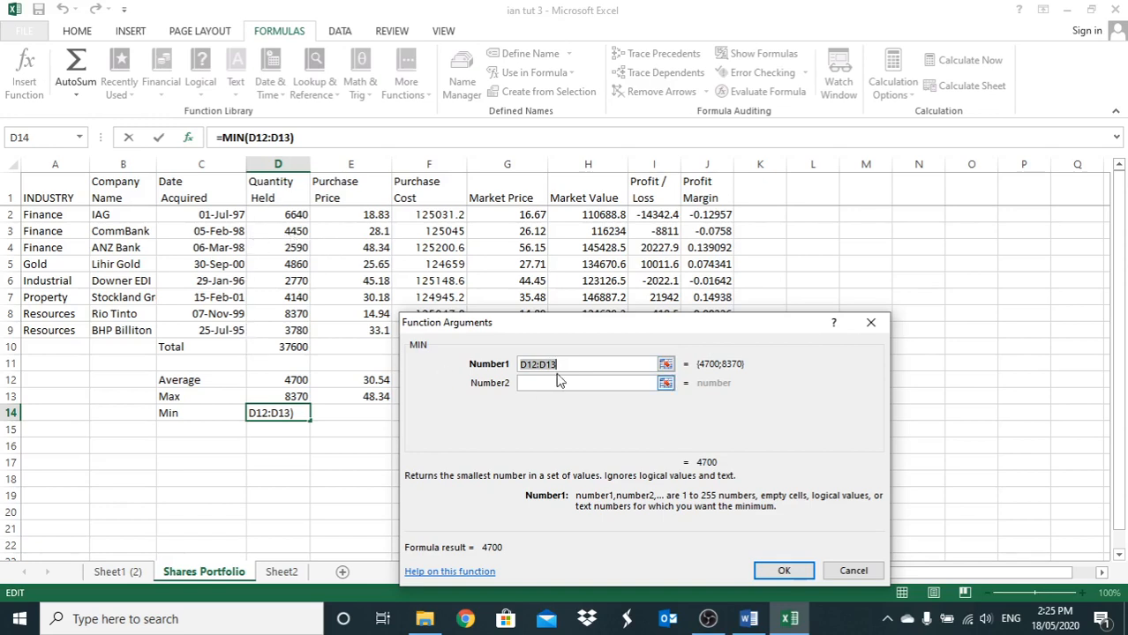
# - Set the MIN function's range to D2:D9 in D14 and copy the formula across through J14
pyautogui.write('d')
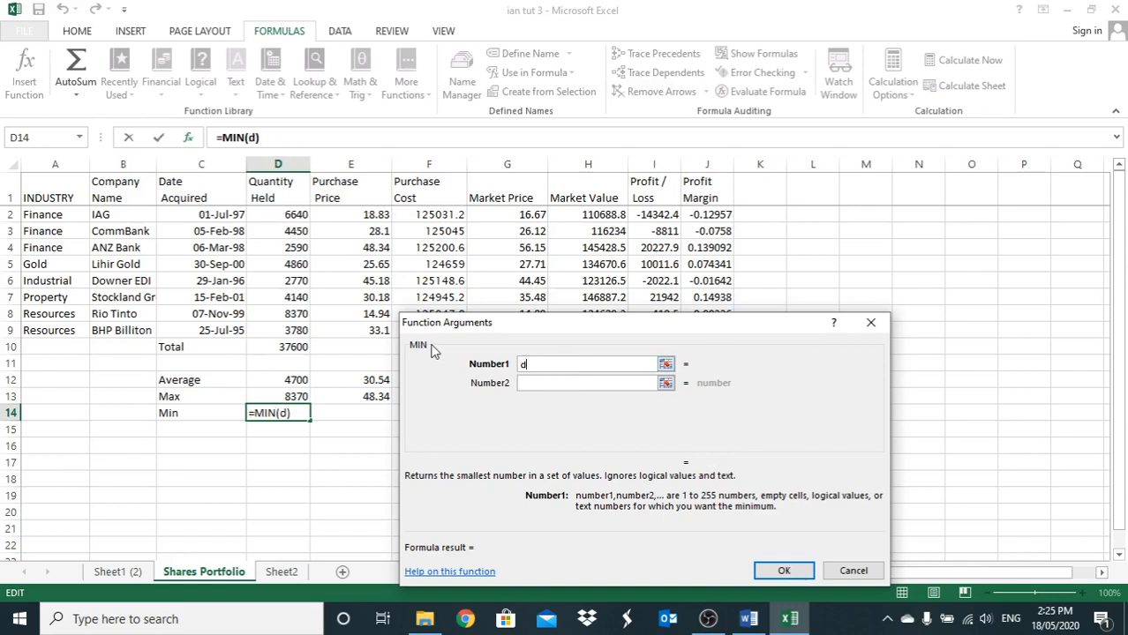
pyautogui.write('2:d9')
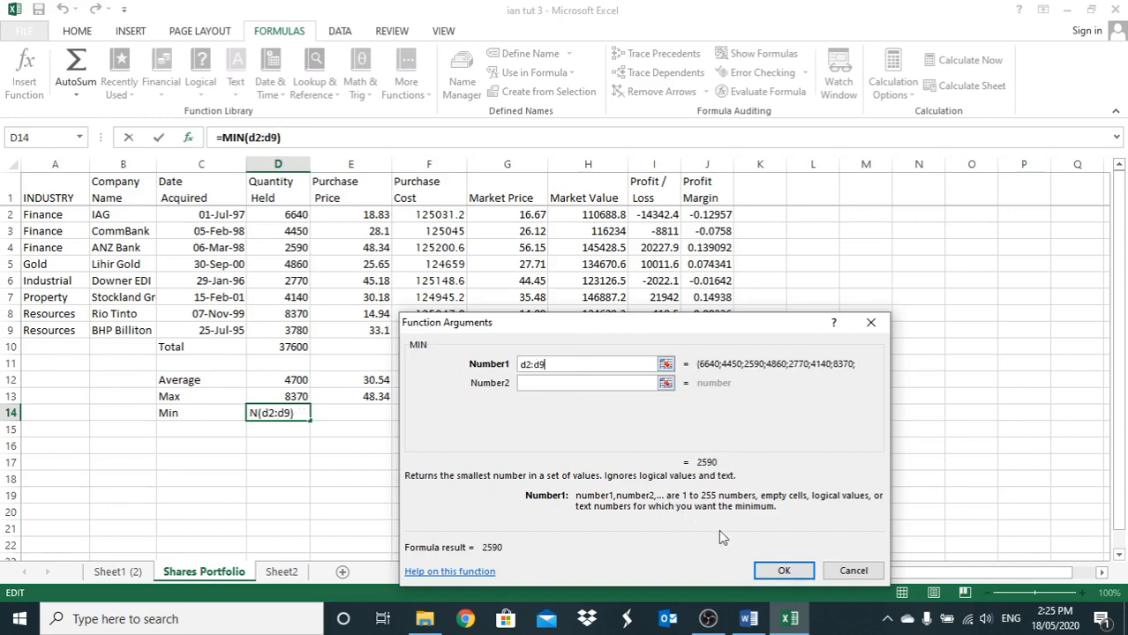
pyautogui.click(783, 571)
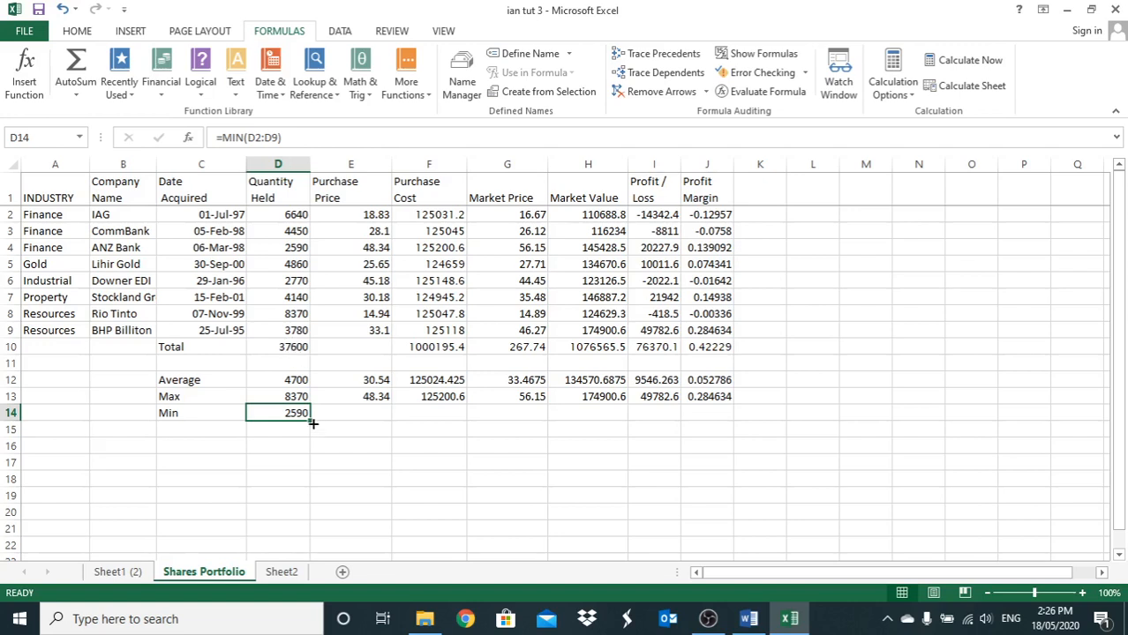
pyautogui.moveTo(310, 422); pyautogui.dragTo(736, 423)
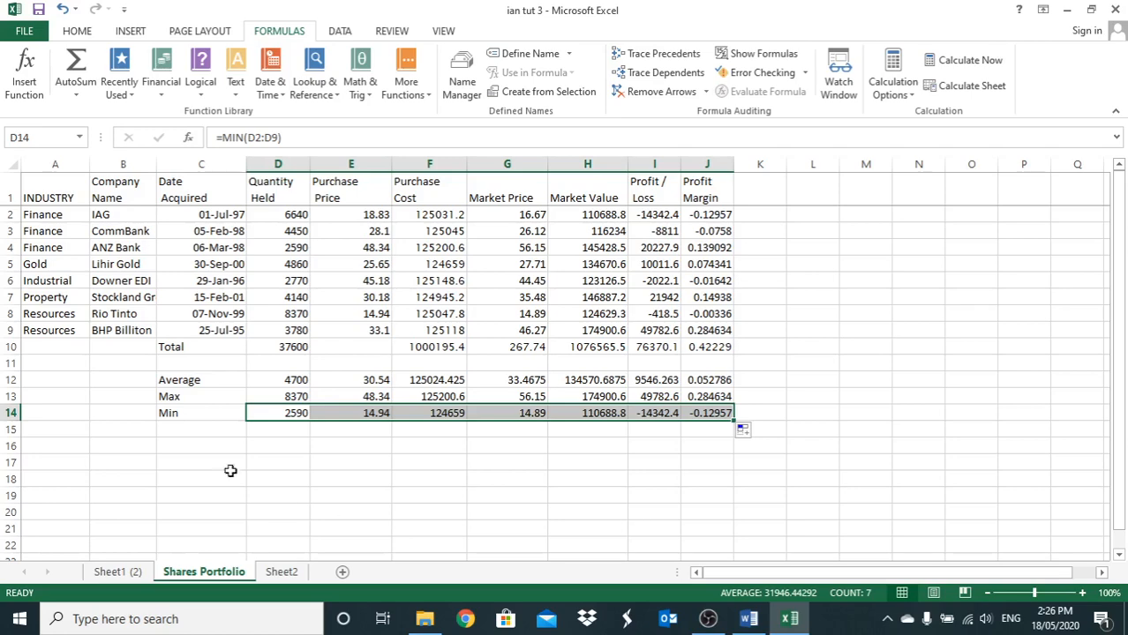
# - Examine the most recently used functions offered for the empty cell E16 without inserting one
pyautogui.click(24, 70)
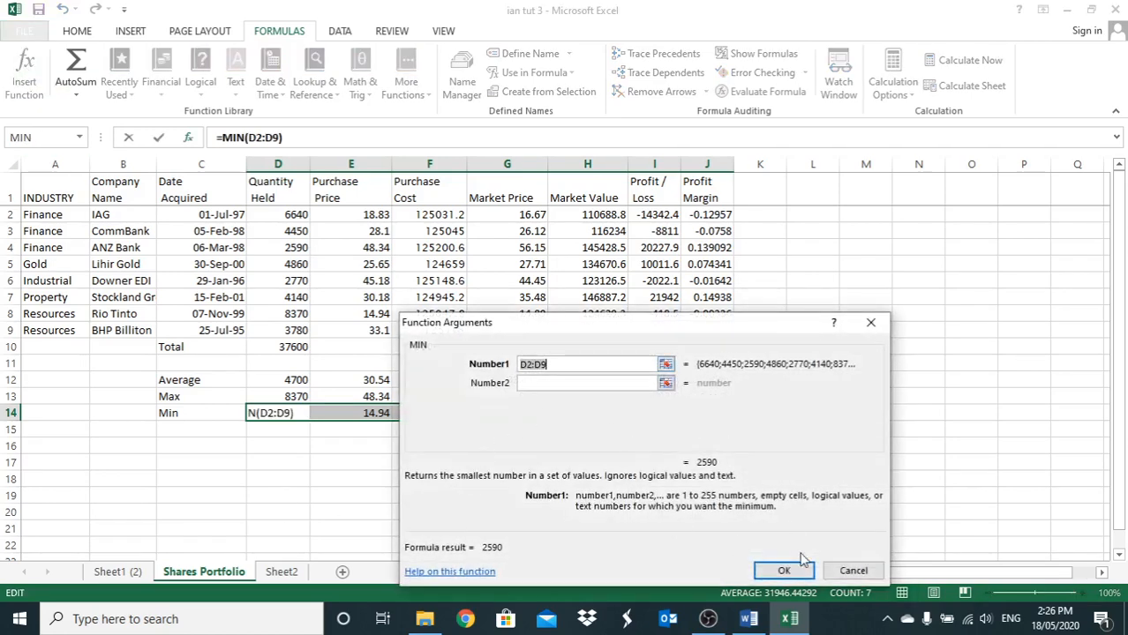
pyautogui.click(851, 572)
pyautogui.click(356, 443)
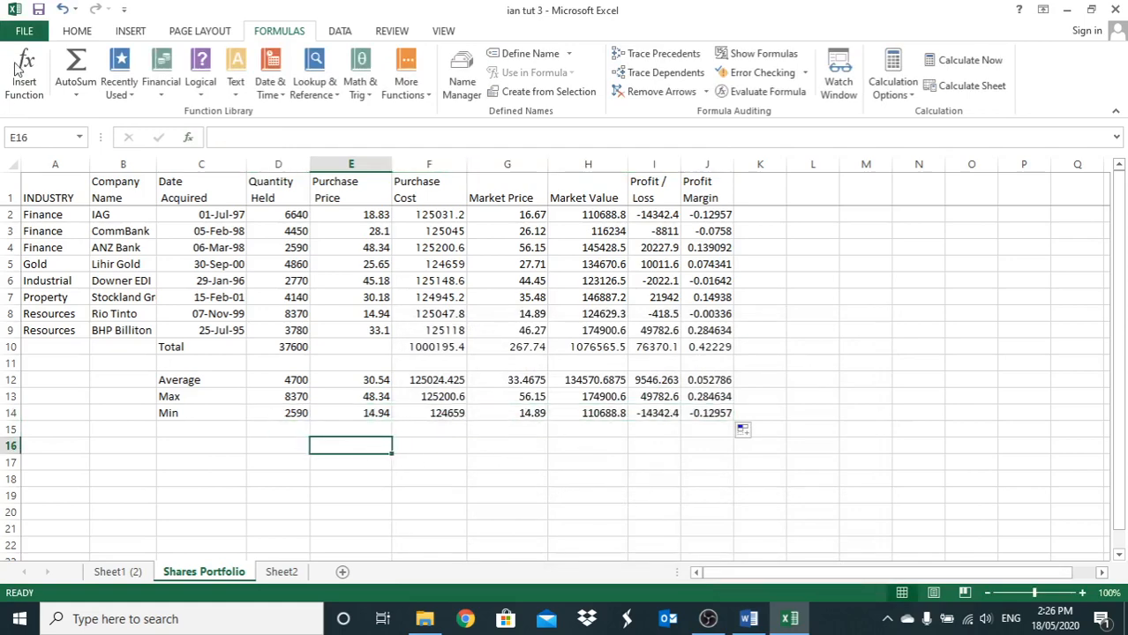
pyautogui.click(32, 93)
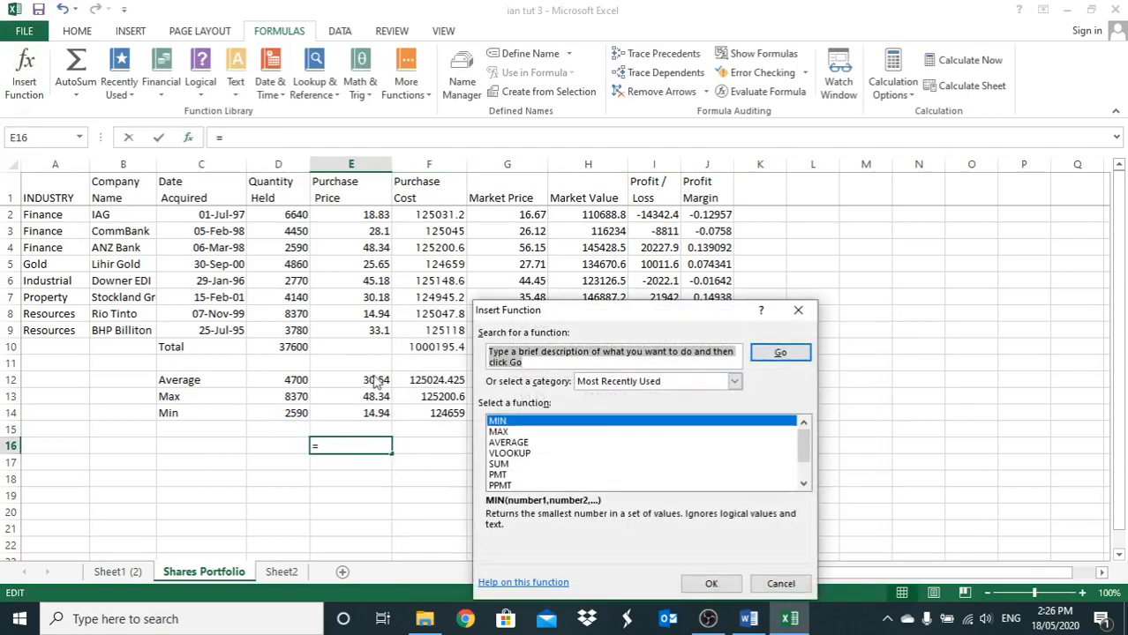
pyautogui.scroll(-1, 523, 444)
pyautogui.scroll(1, 540, 441)
pyautogui.scroll(-1, 516, 441)
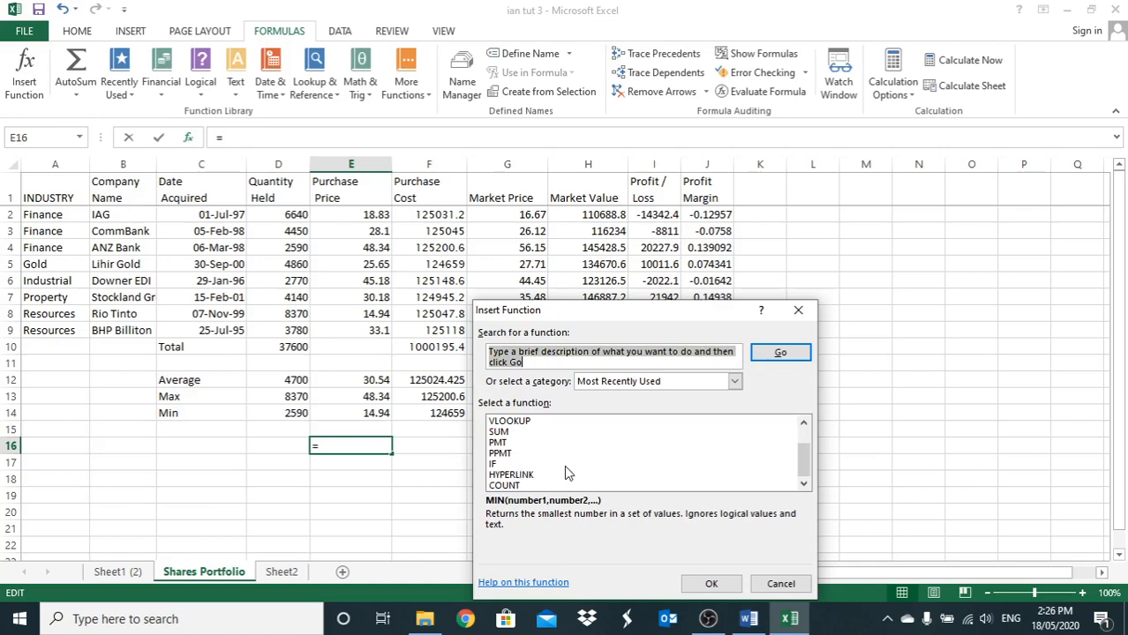
pyautogui.click(780, 583)
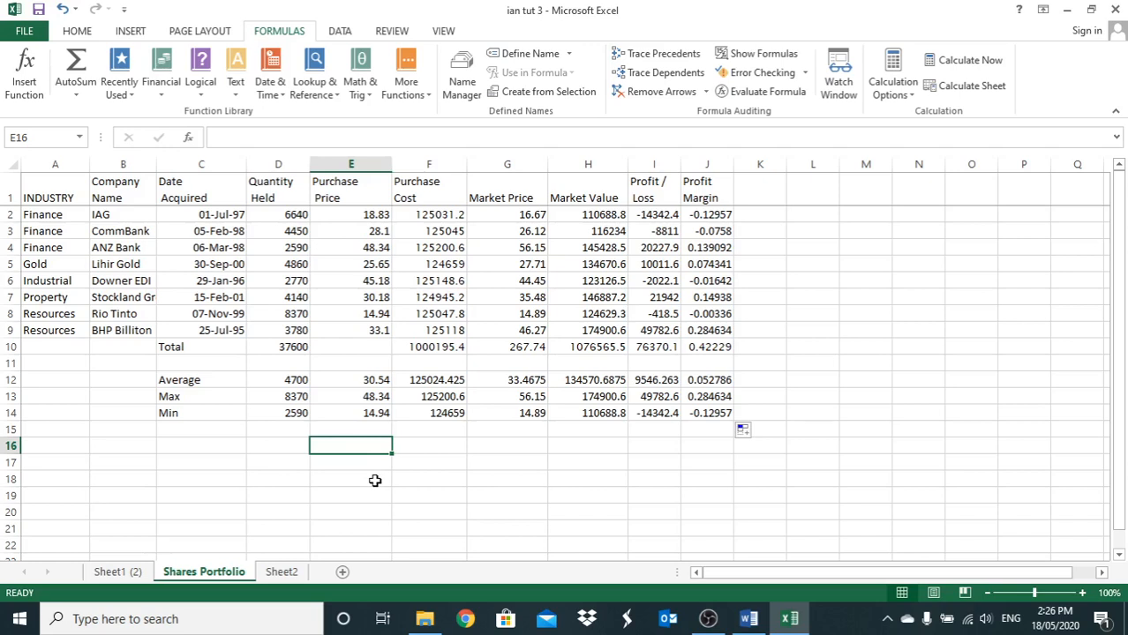
# - Enter the column heading "Market Value increase 7%" in K1
pyautogui.click(756, 187)
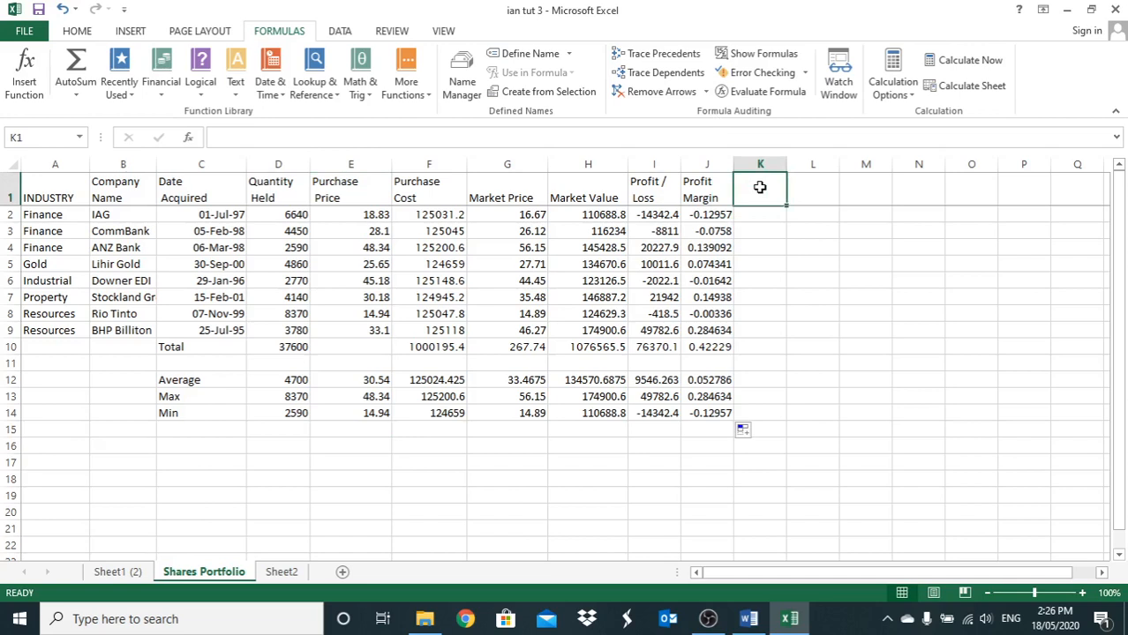
pyautogui.write('Marke')
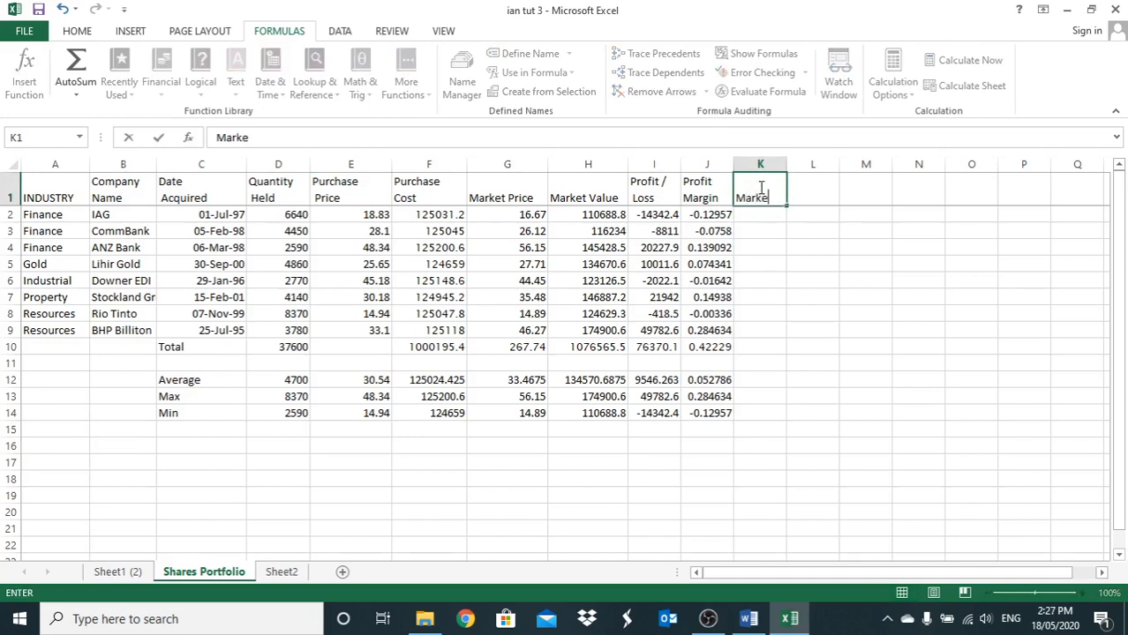
pyautogui.write('t Valuie')
pyautogui.write('e')
pyautogui.write(' inc')
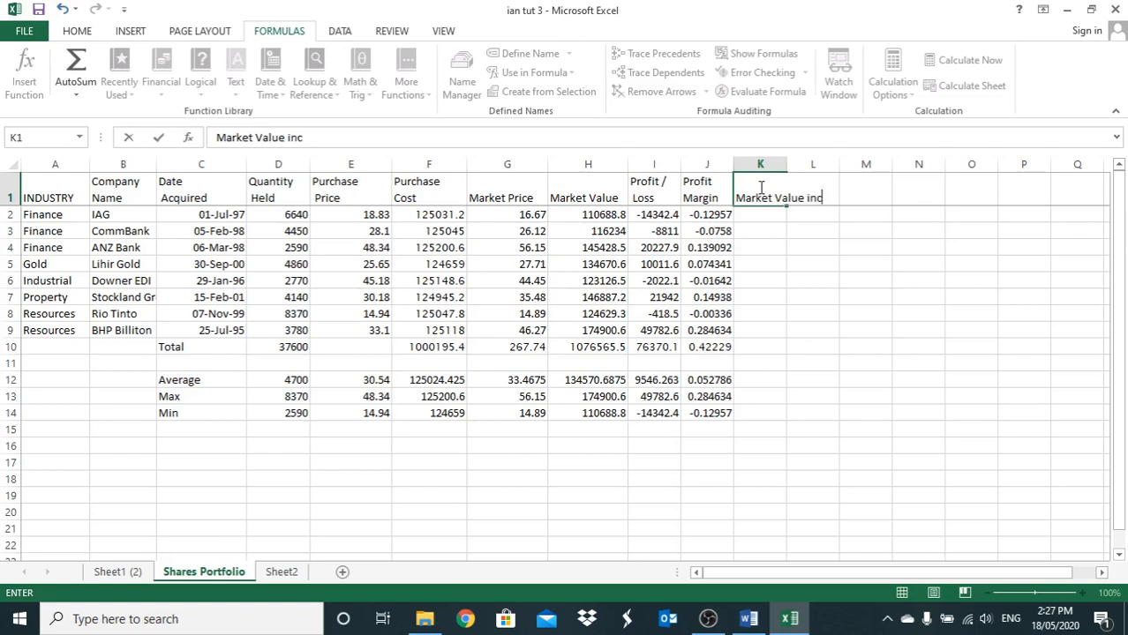
pyautogui.write('rease 7')
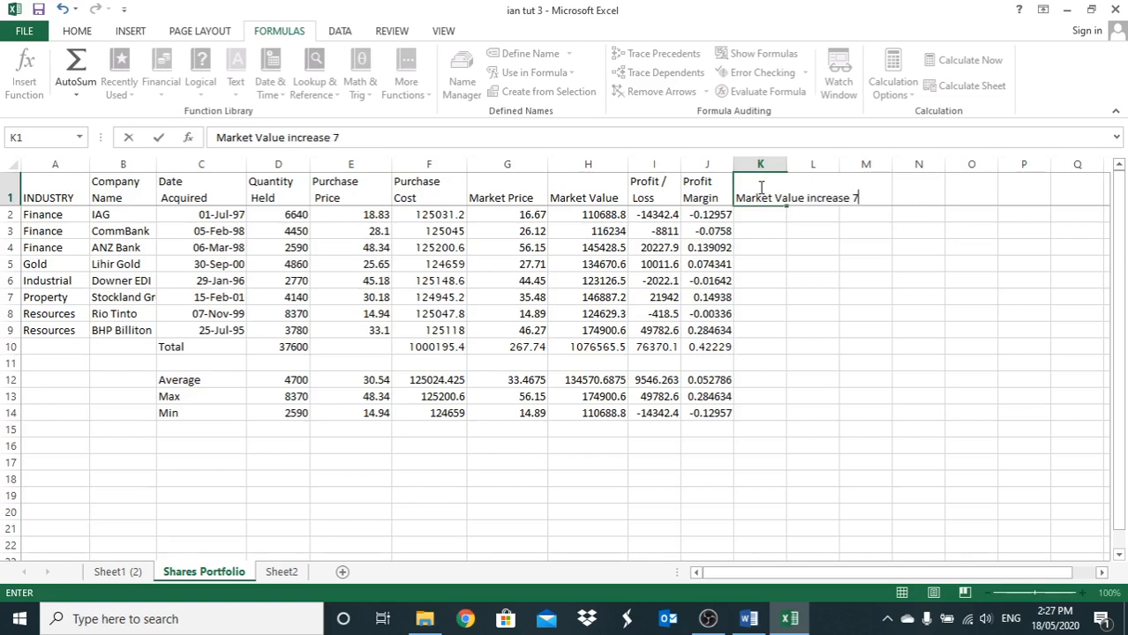
pyautogui.write('%')
pyautogui.press('Tab')
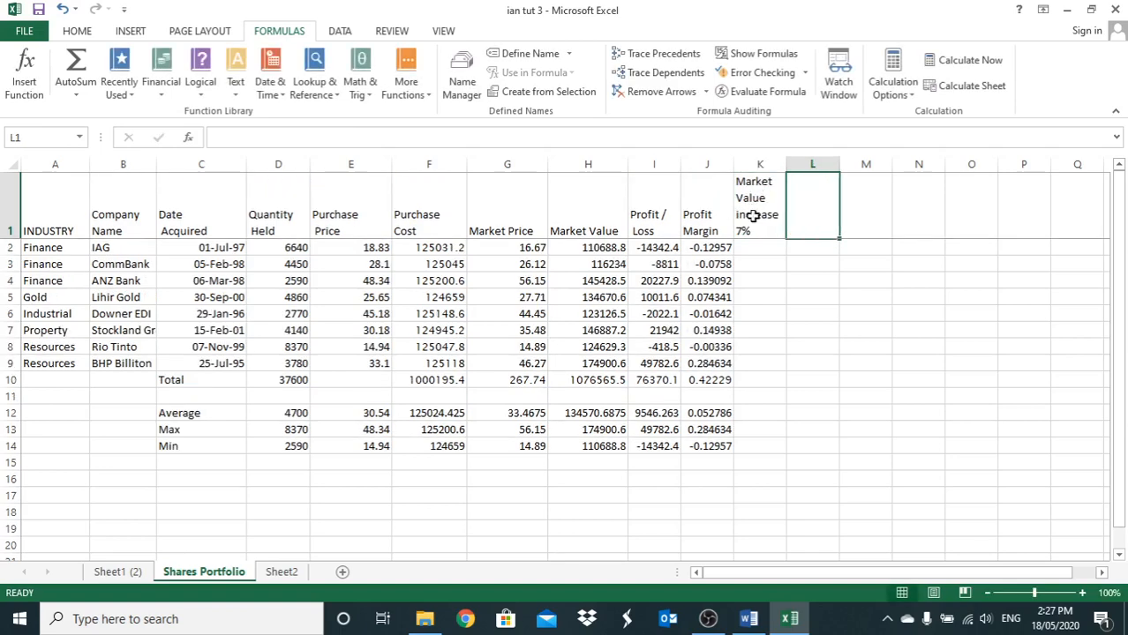
# - Enter the formula =H2*7%+H2 in K2 to calculate IAG's market value with a 7% increase
pyautogui.click(761, 249)
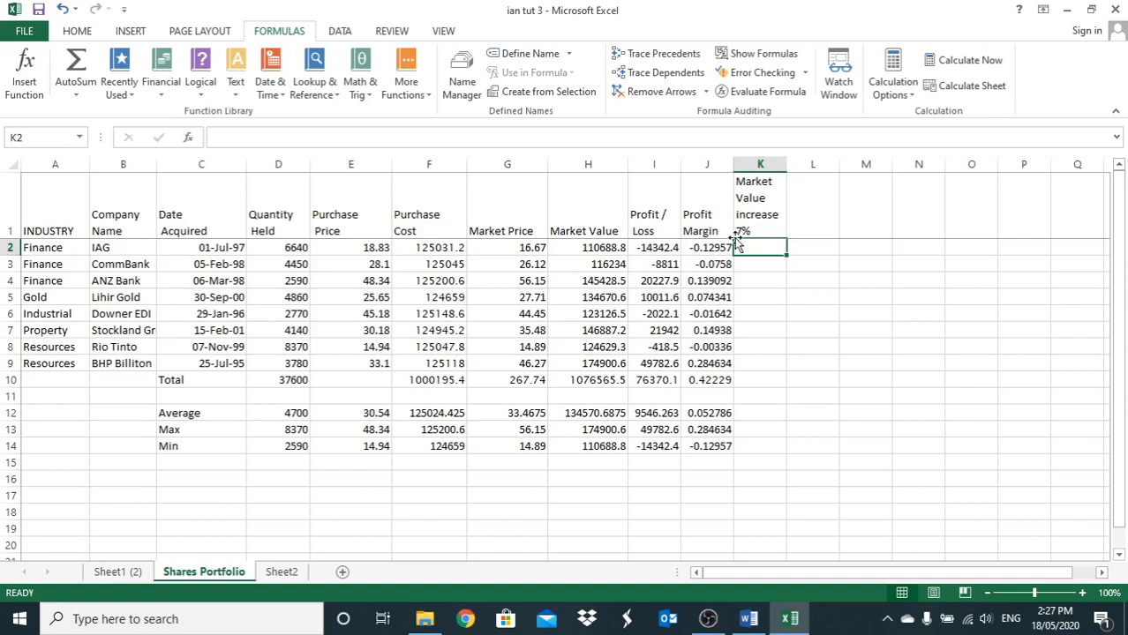
pyautogui.write('=')
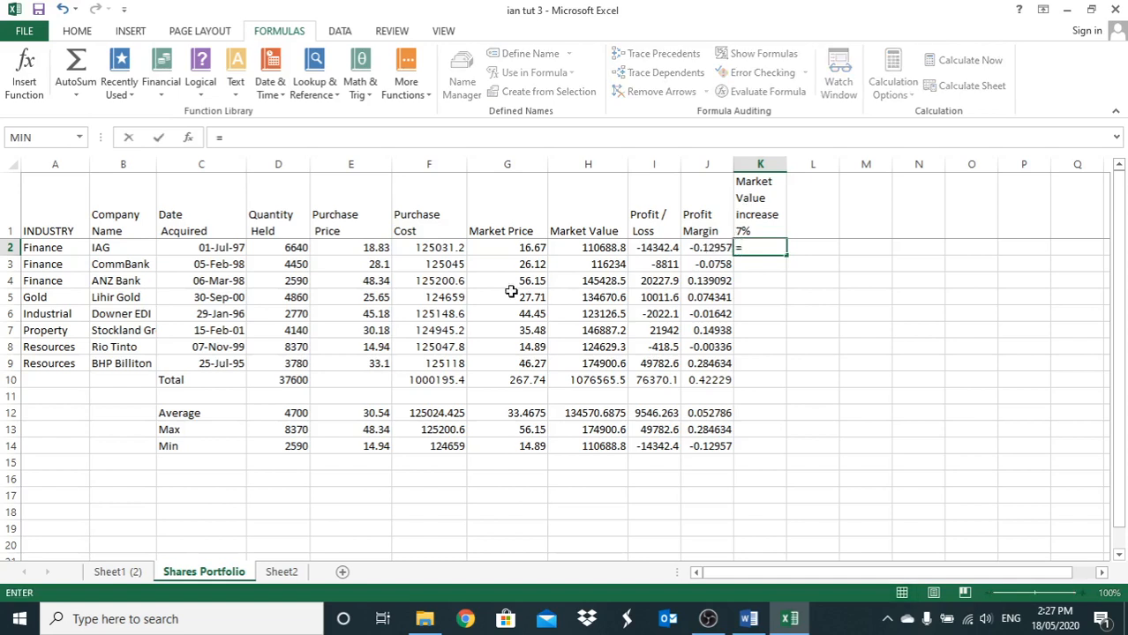
pyautogui.click(592, 247)
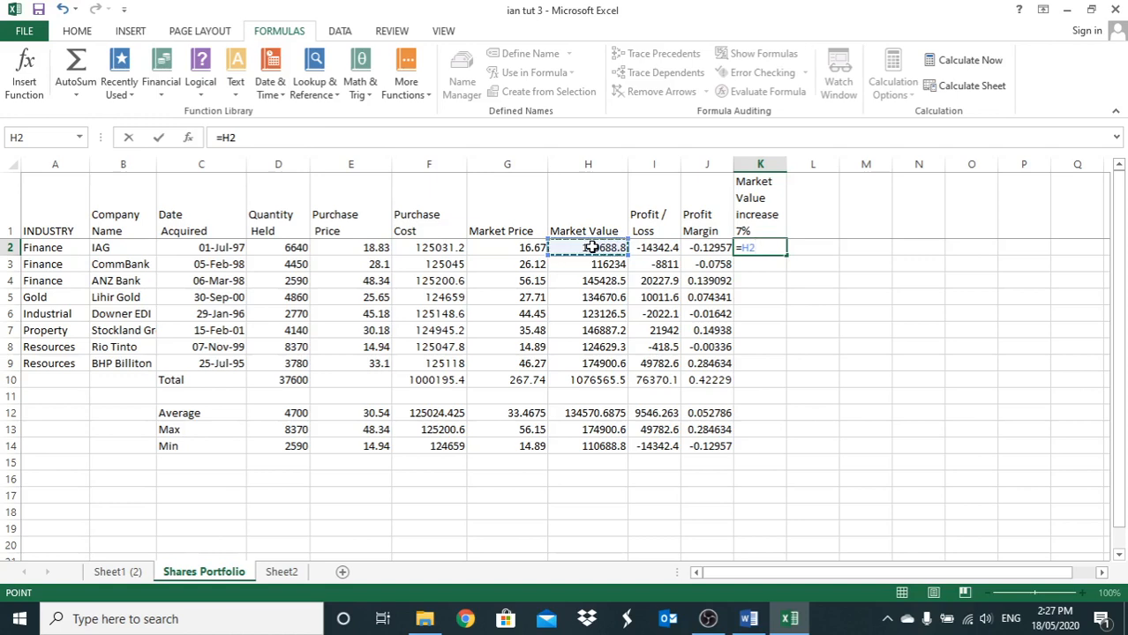
pyautogui.write('*')
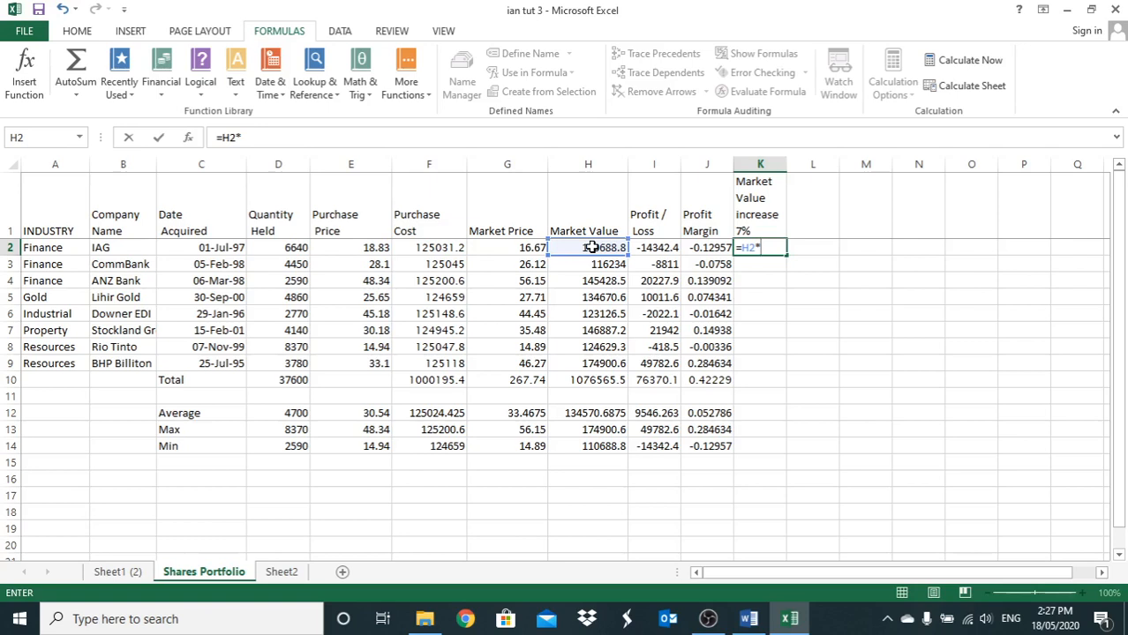
pyautogui.write('7')
pyautogui.write('%')
pyautogui.write('+')
pyautogui.click(587, 248)
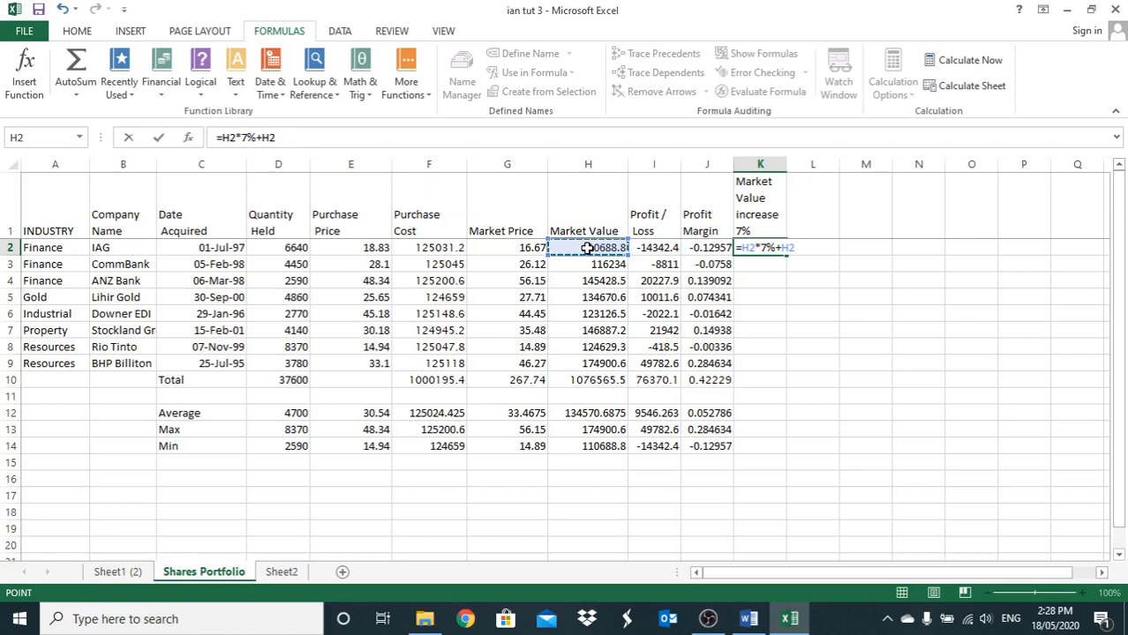
pyautogui.press('Return')
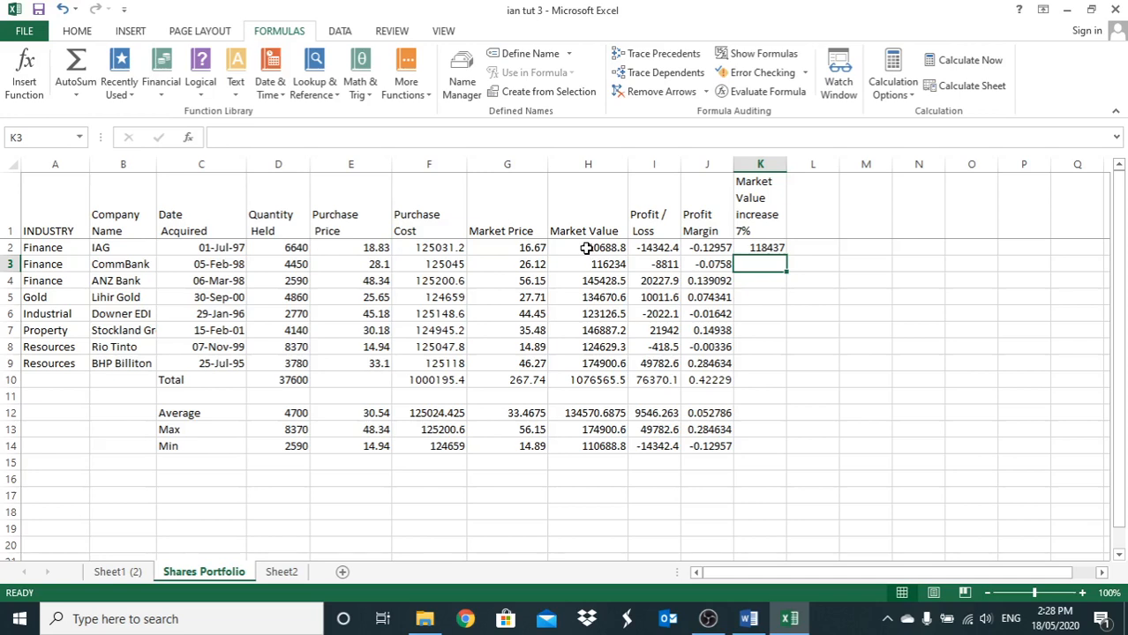
# - Copy the 7% increase formula from K2 down through K9 and check the copied formula in K8
pyautogui.click(766, 247)
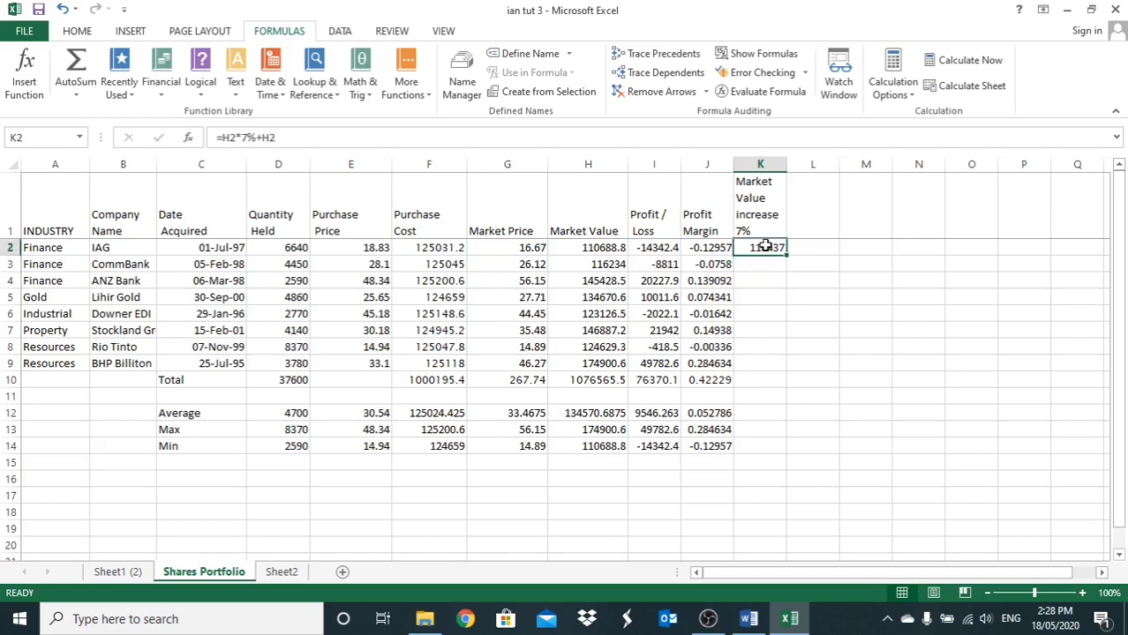
pyautogui.moveTo(786, 255); pyautogui.dragTo(759, 361)
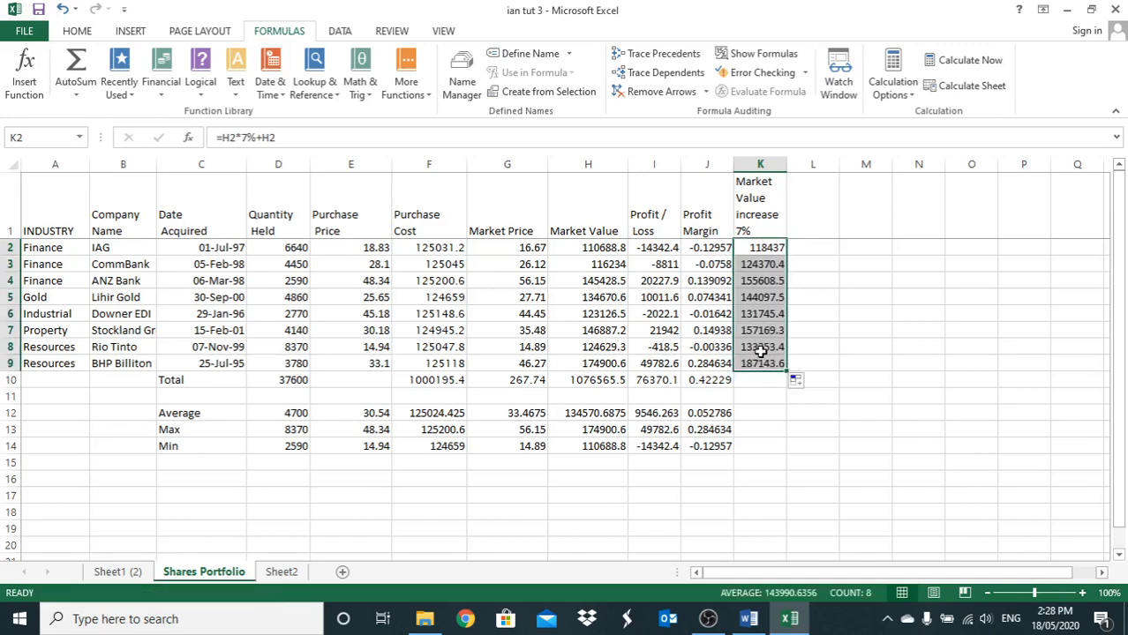
pyautogui.click(761, 348)
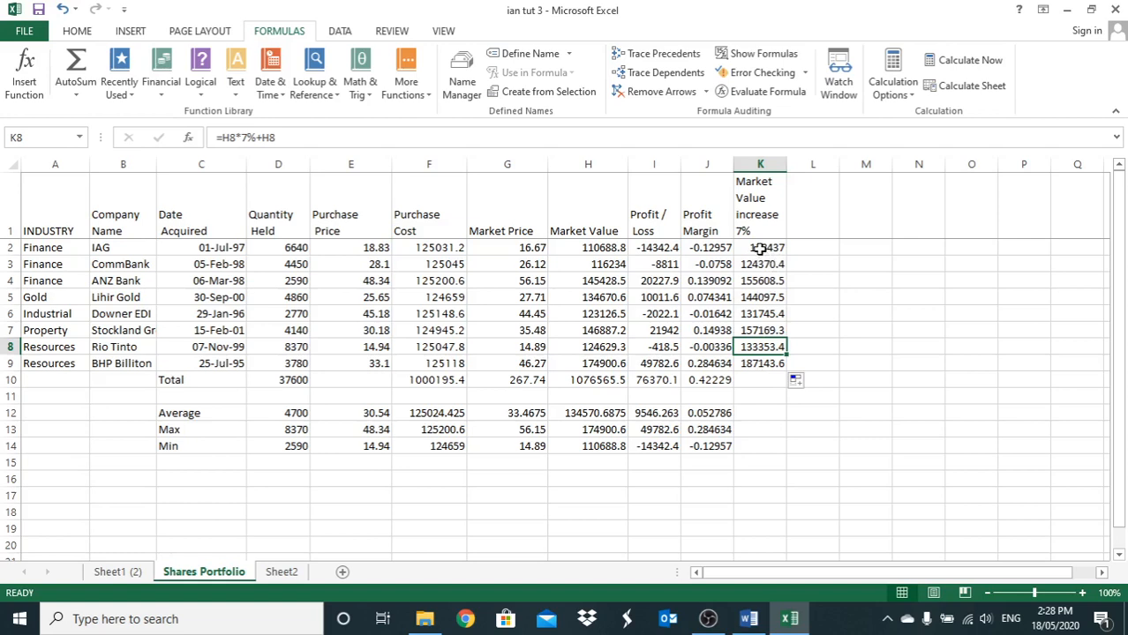
# - Format K2:K10 as Currency with 2 decimal places and the $ symbol
pyautogui.moveTo(759, 249); pyautogui.dragTo(754, 382)
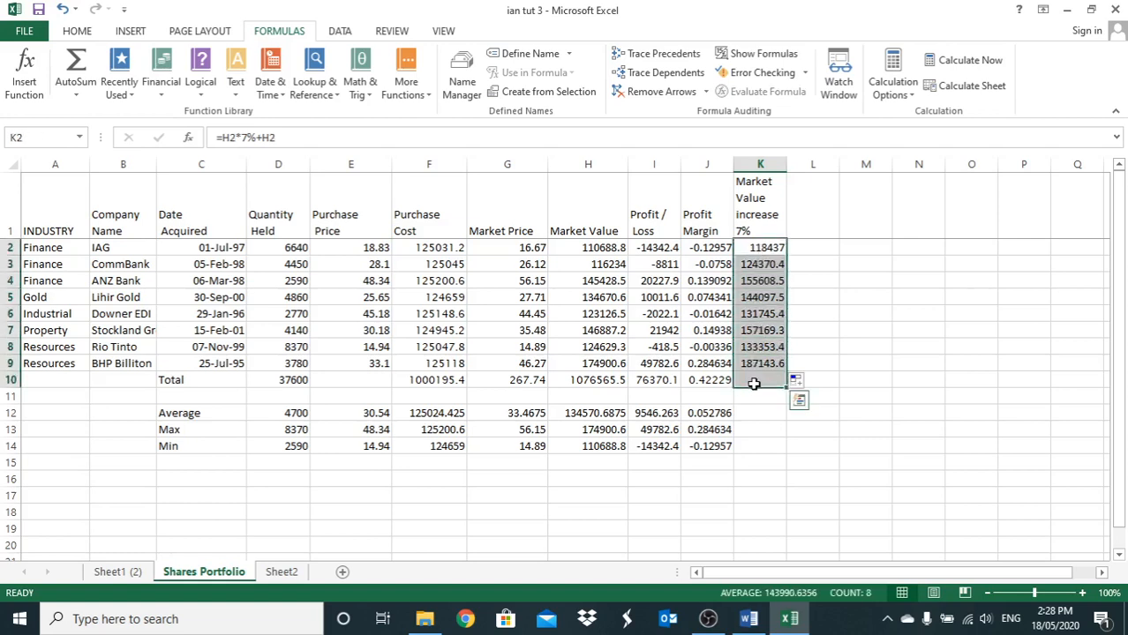
pyautogui.rightClick(758, 299)
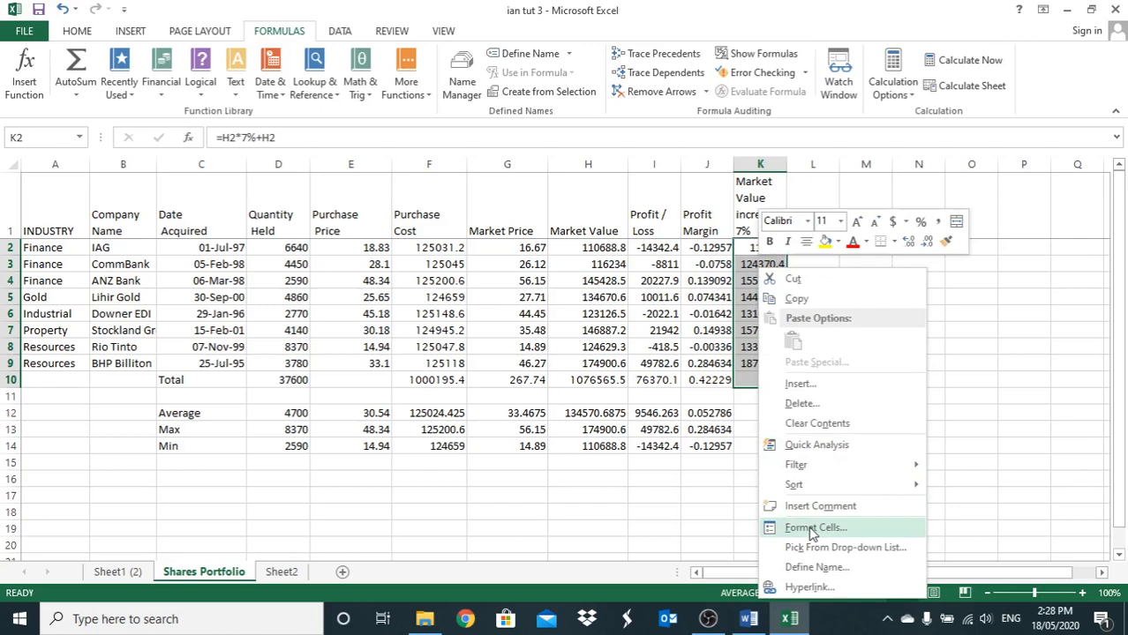
pyautogui.press('Escape')
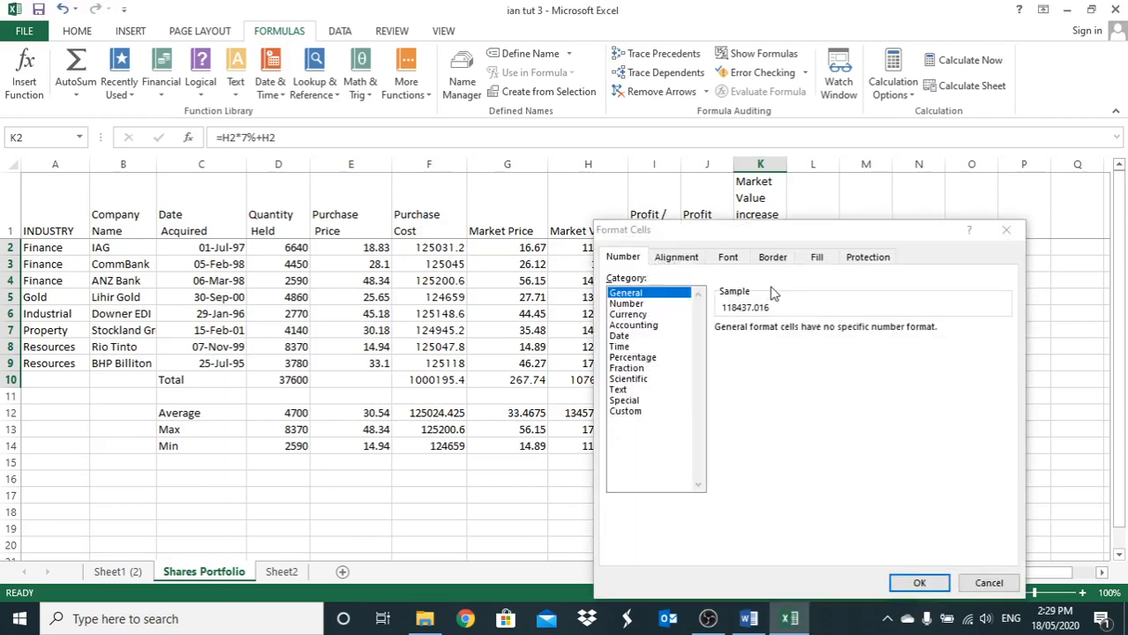
pyautogui.click(628, 316)
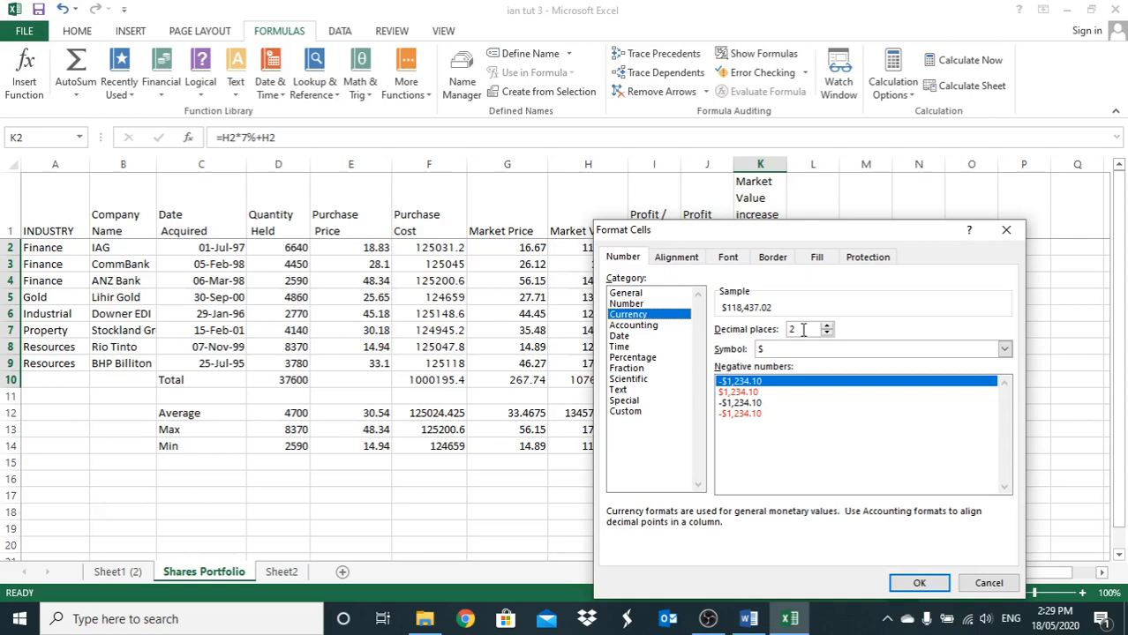
pyautogui.click(900, 583)
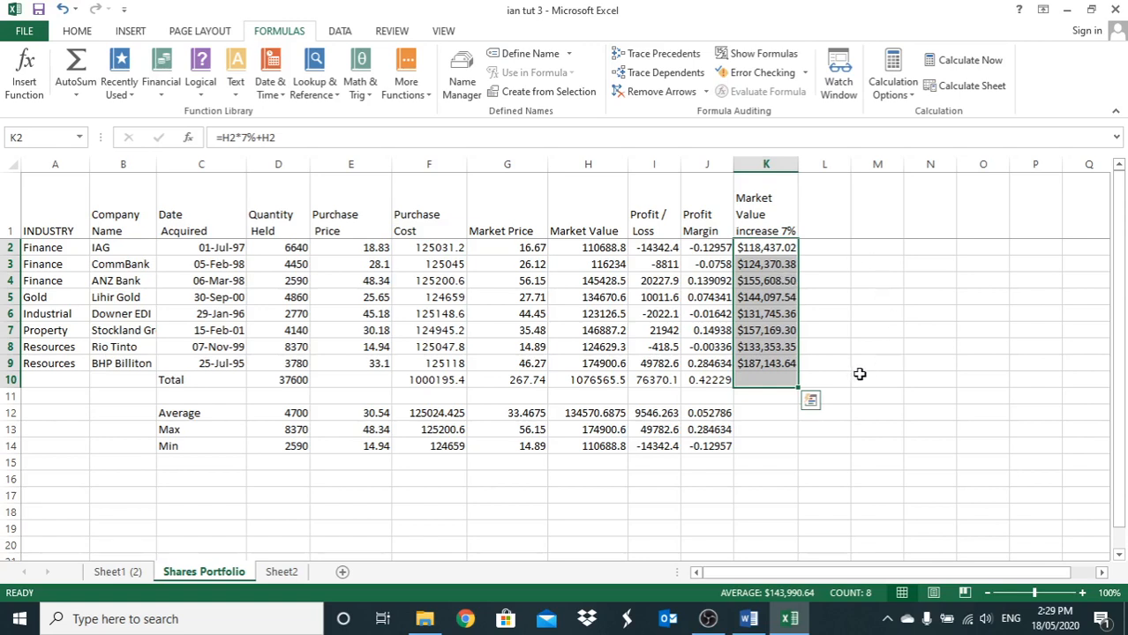
# - Enter the column heading "Purchase Cost >Market Value" in L1
pyautogui.click(827, 212)
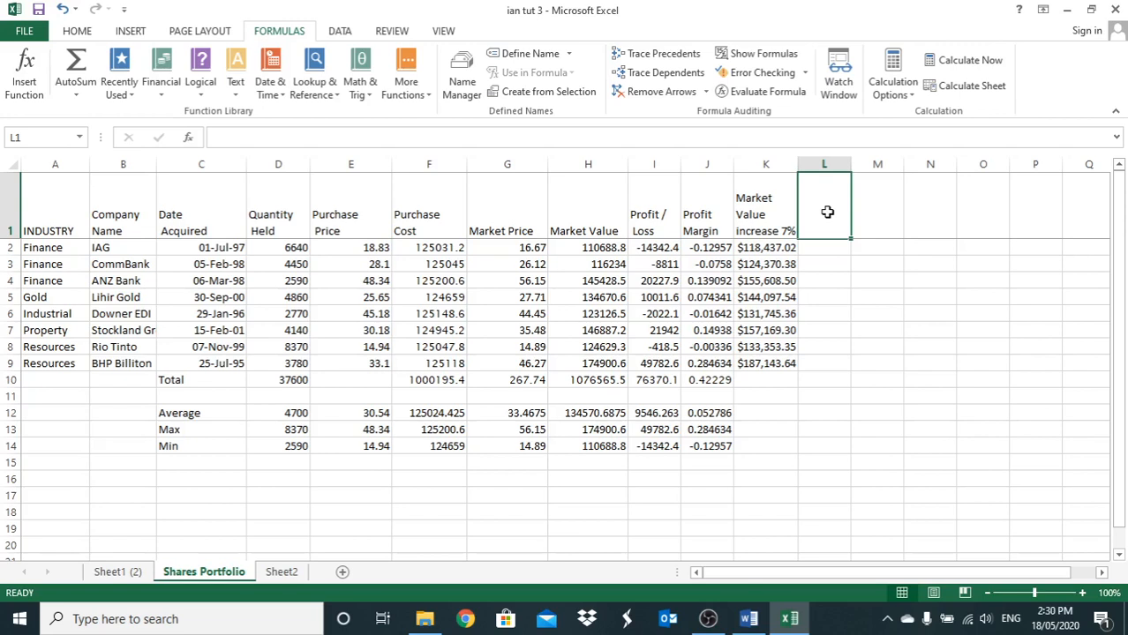
pyautogui.write('Putr')
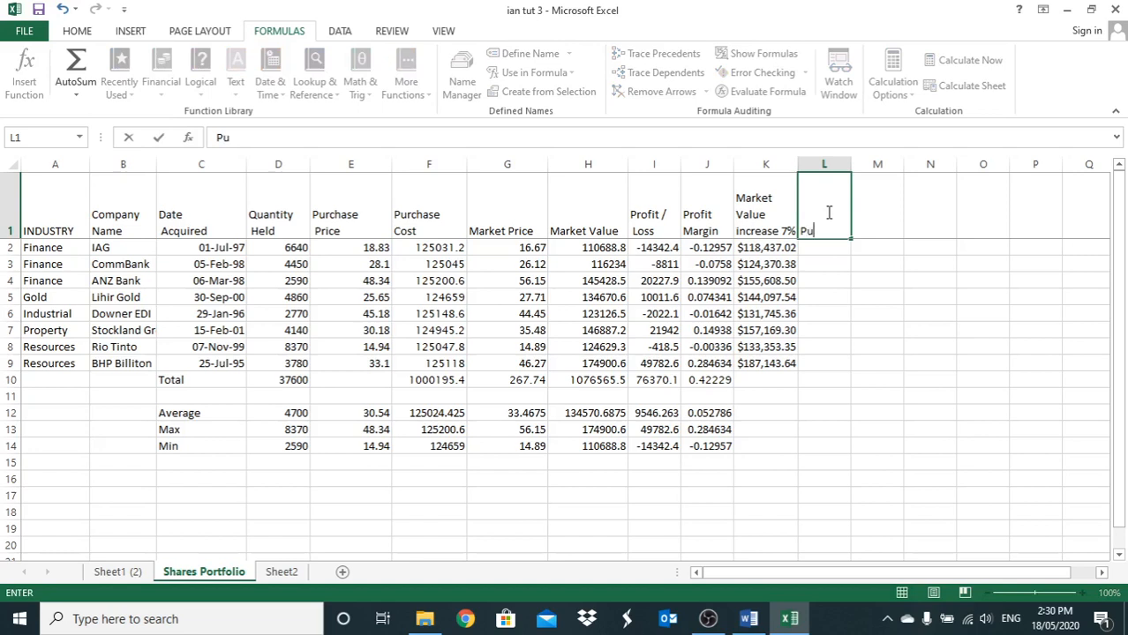
pyautogui.press('BackSpace')
pyautogui.press('BackSpace')
pyautogui.write('rchase Cost')
pyautogui.write('>')
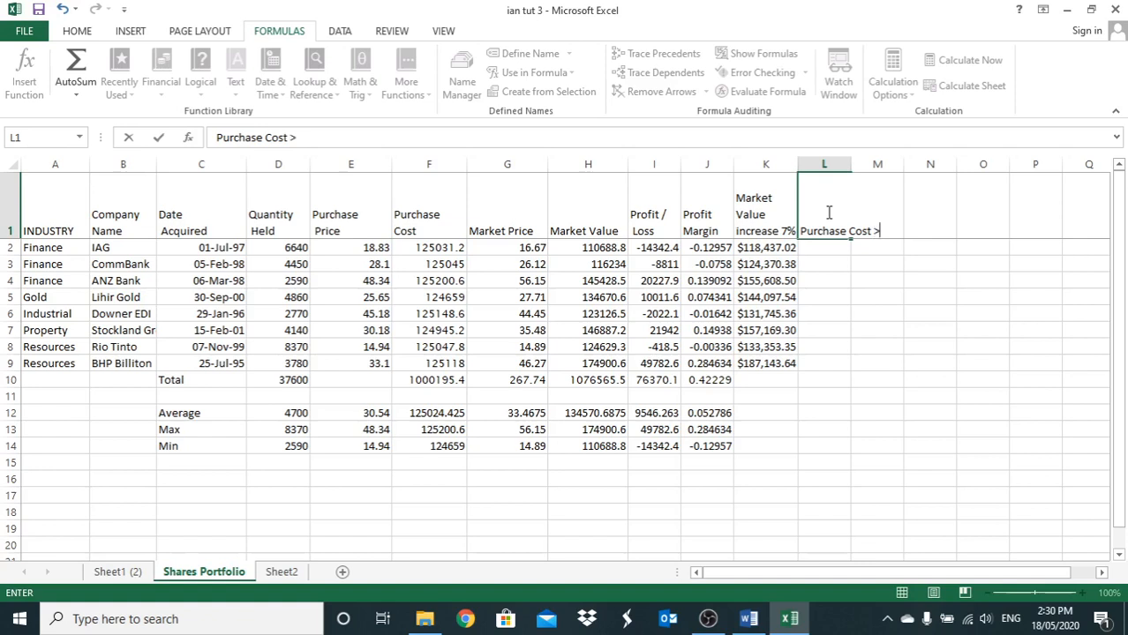
pyautogui.write('Market Value')
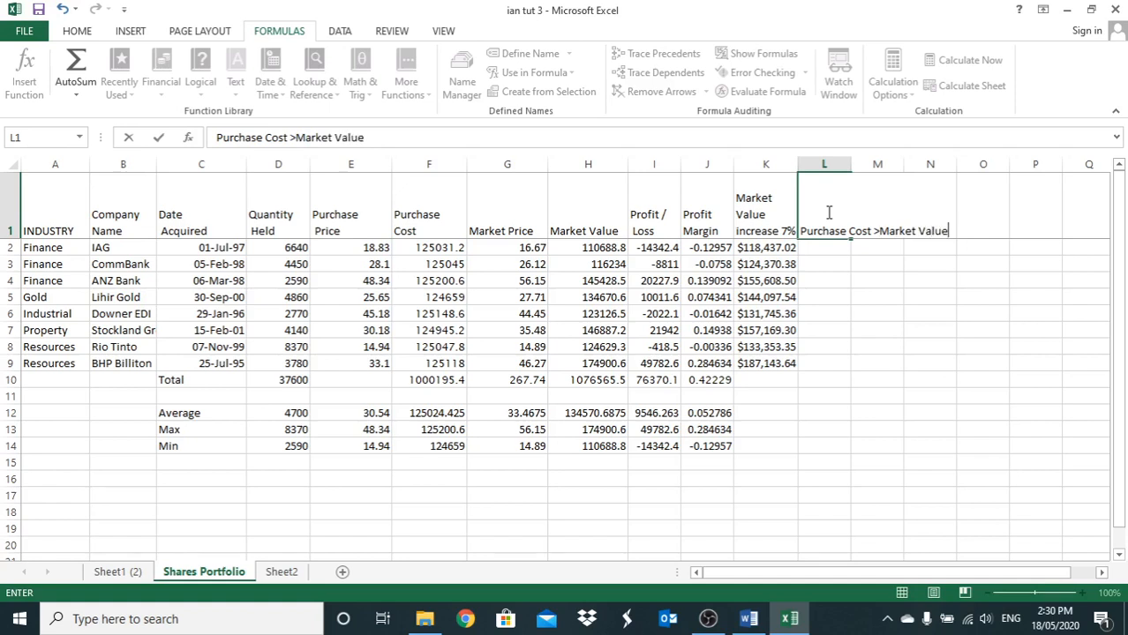
pyautogui.press('Return')
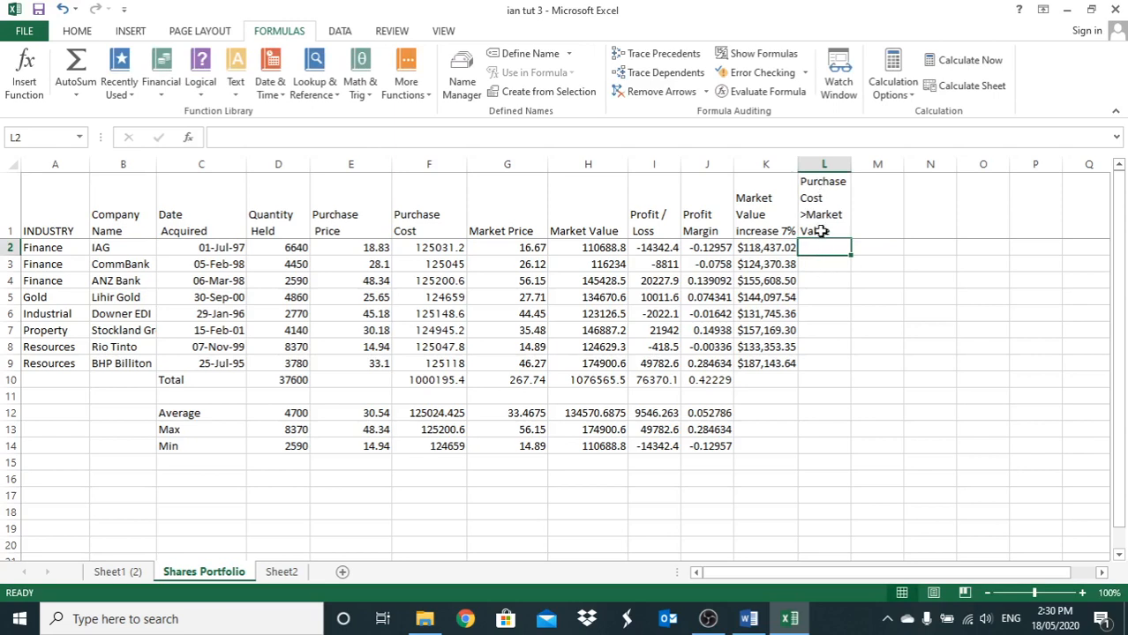
# - Enter the formula =F2>H2 in L2 to test whether IAG's purchase cost exceeds its market value
pyautogui.write('=')
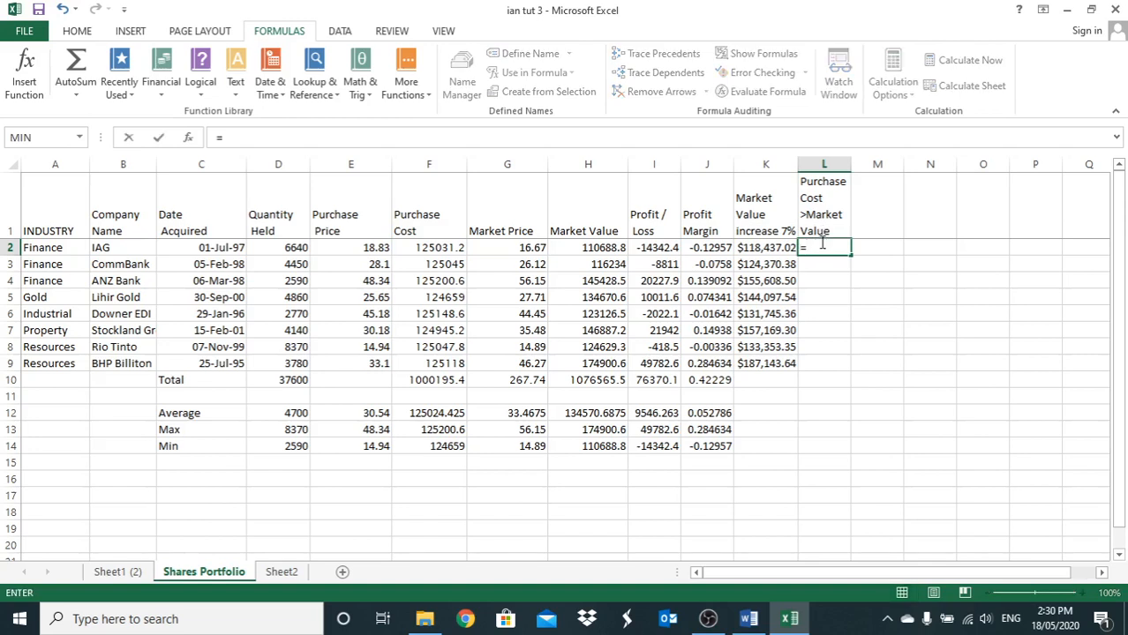
pyautogui.click(424, 248)
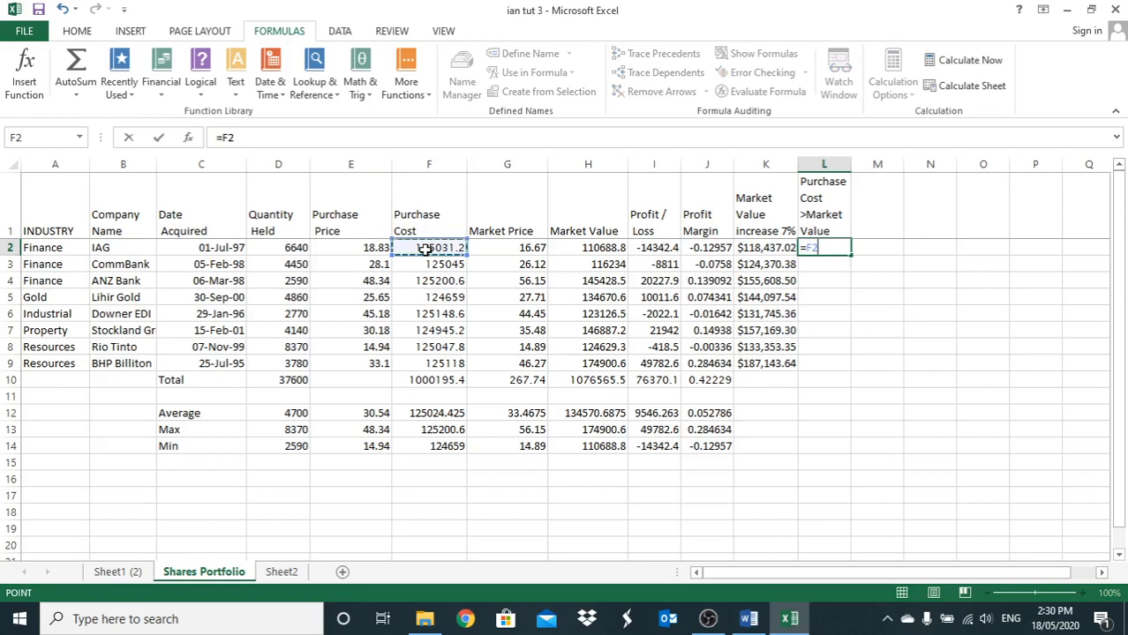
pyautogui.write('>')
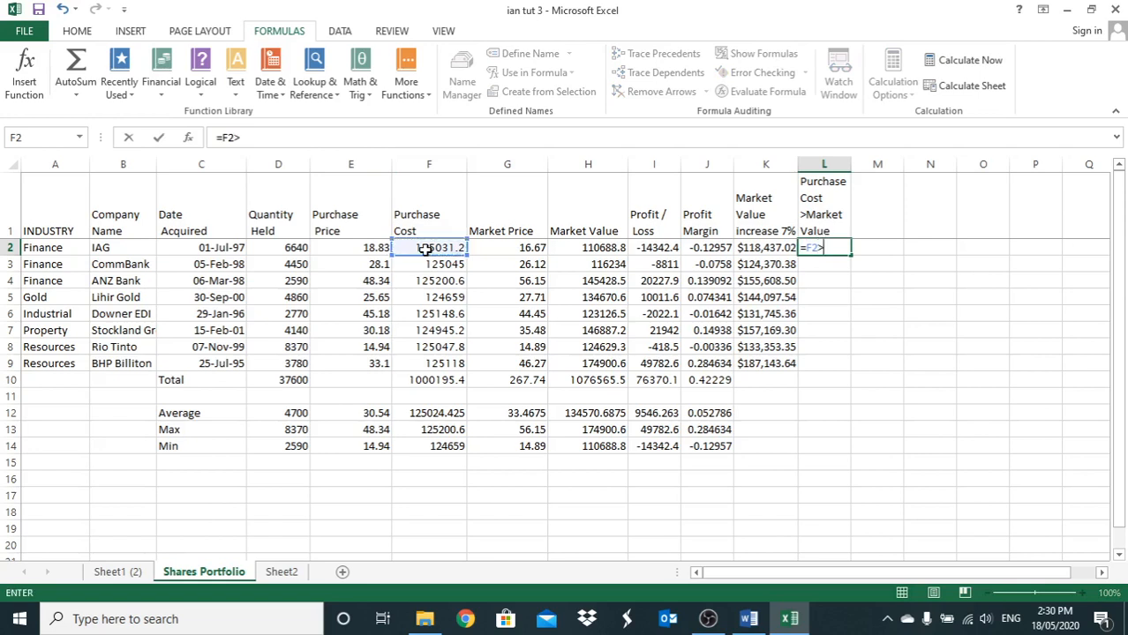
pyautogui.write('h2')
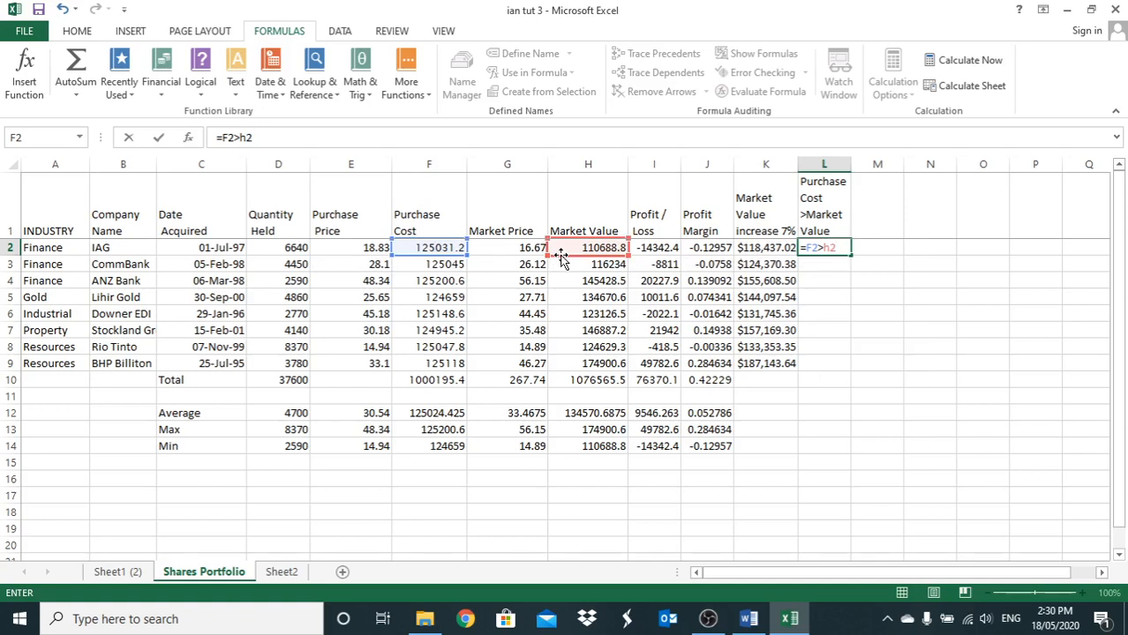
pyautogui.press('Return')
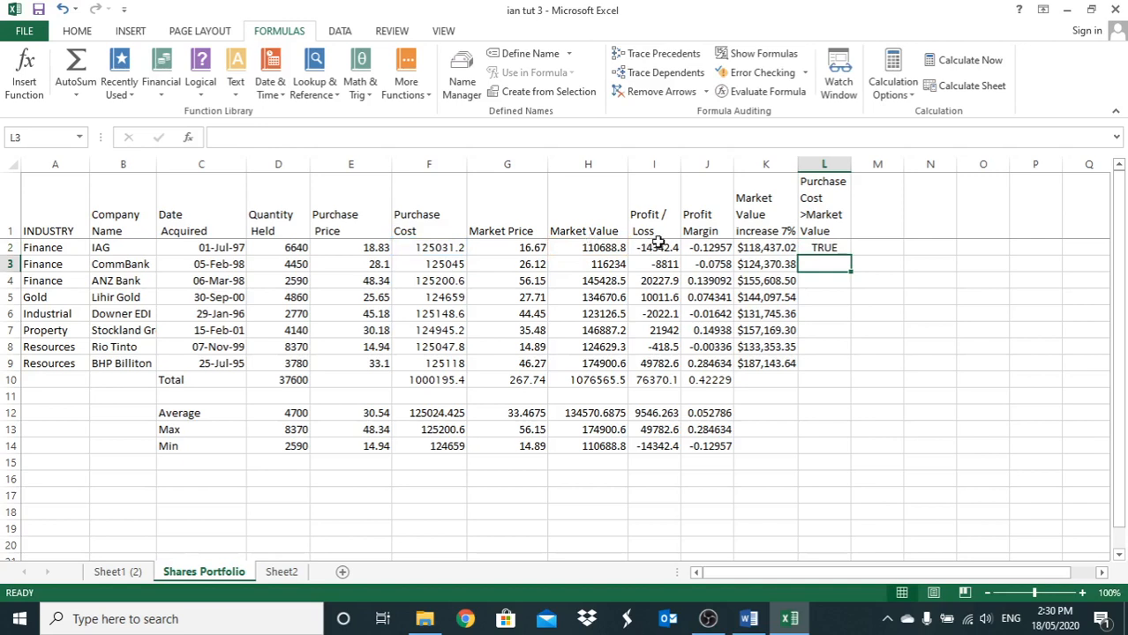
# - Copy the comparison formula from L2 down through L9 and check the ANZ Bank row's purchase cost and copied formula
pyautogui.click(816, 247)
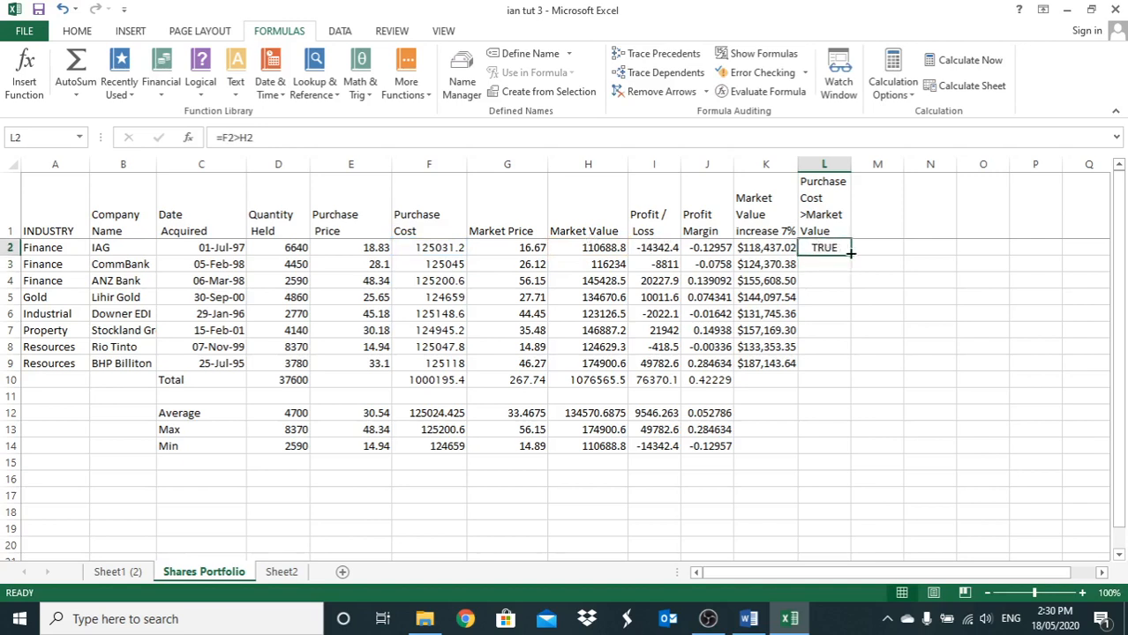
pyautogui.moveTo(850, 255); pyautogui.dragTo(839, 375)
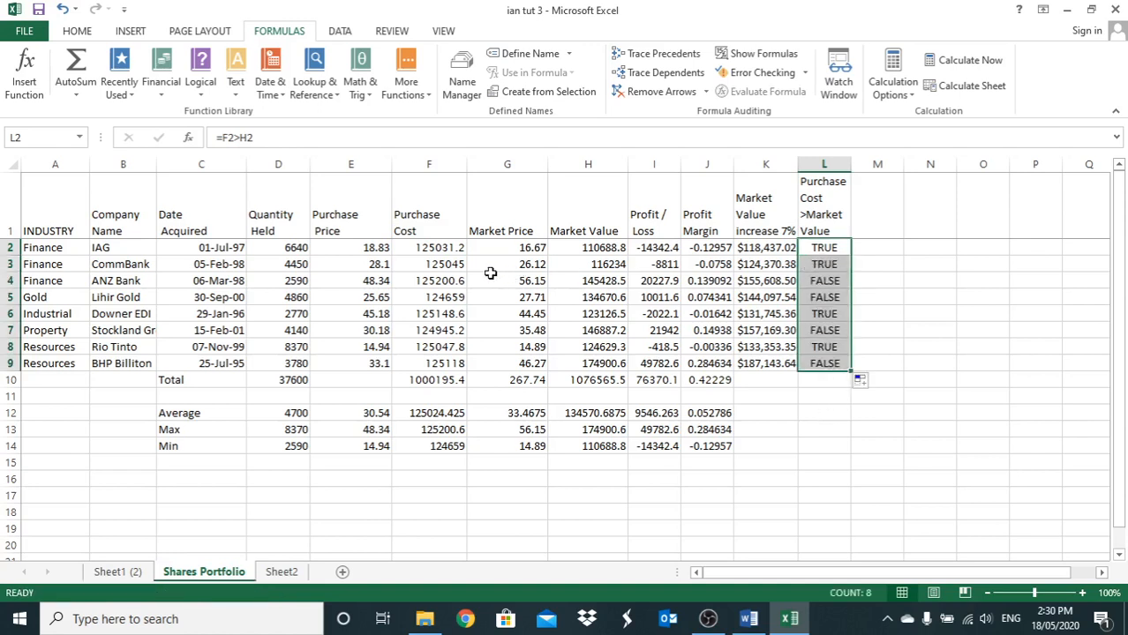
pyautogui.click(426, 281)
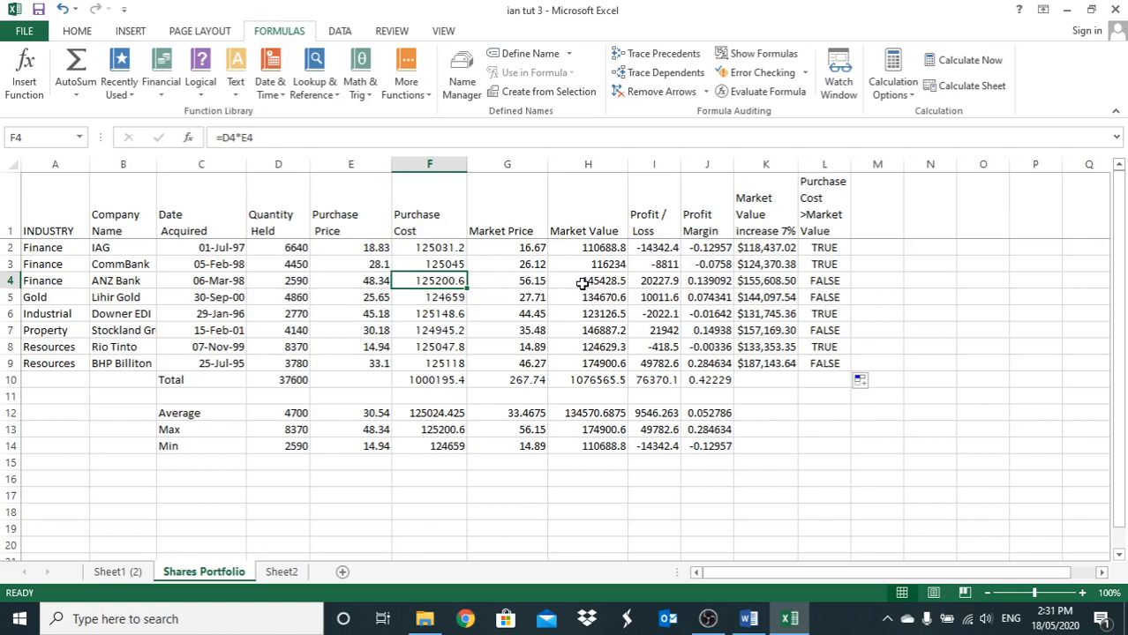
pyautogui.click(829, 281)
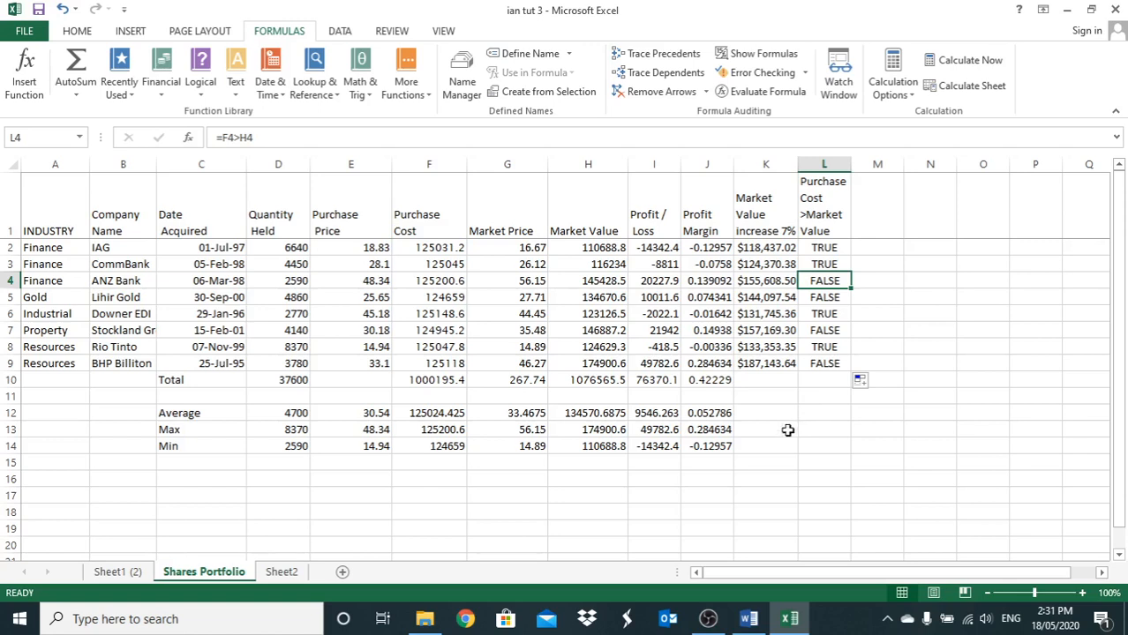
pyautogui.click(713, 378)
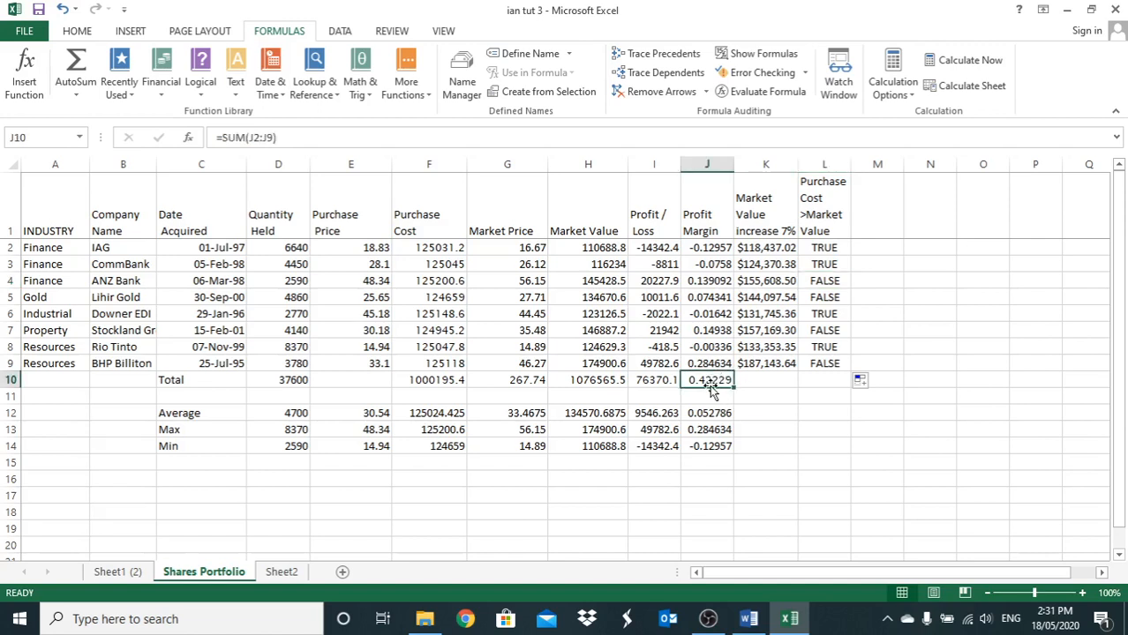
# - Enter the column heading "Purchase Price <=Market Price" in M1
pyautogui.click(871, 220)
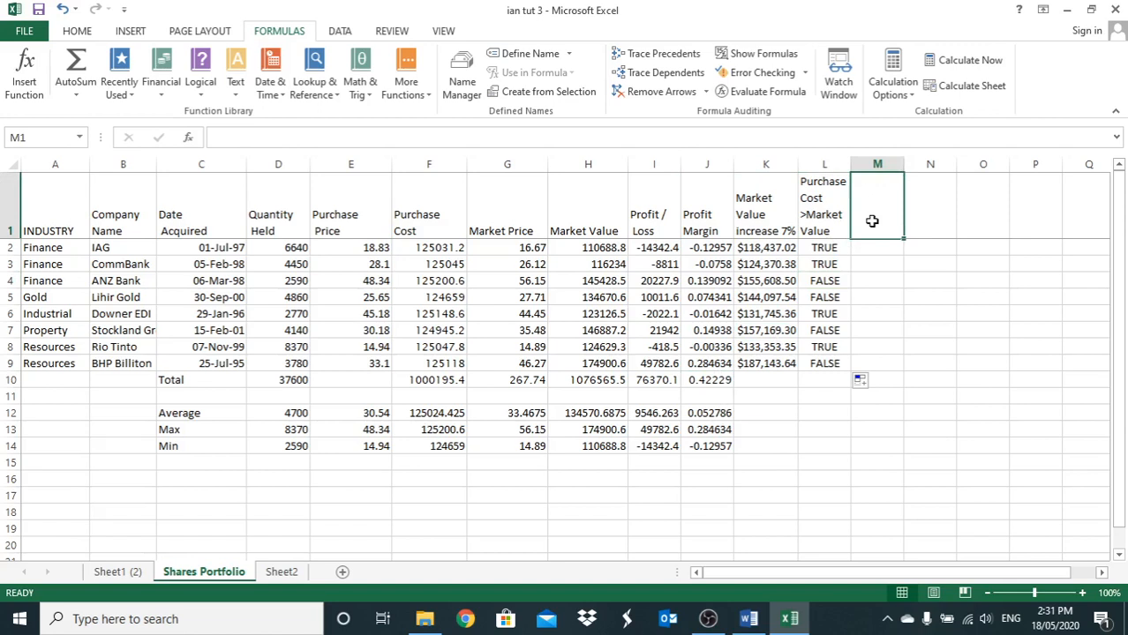
pyautogui.write('P')
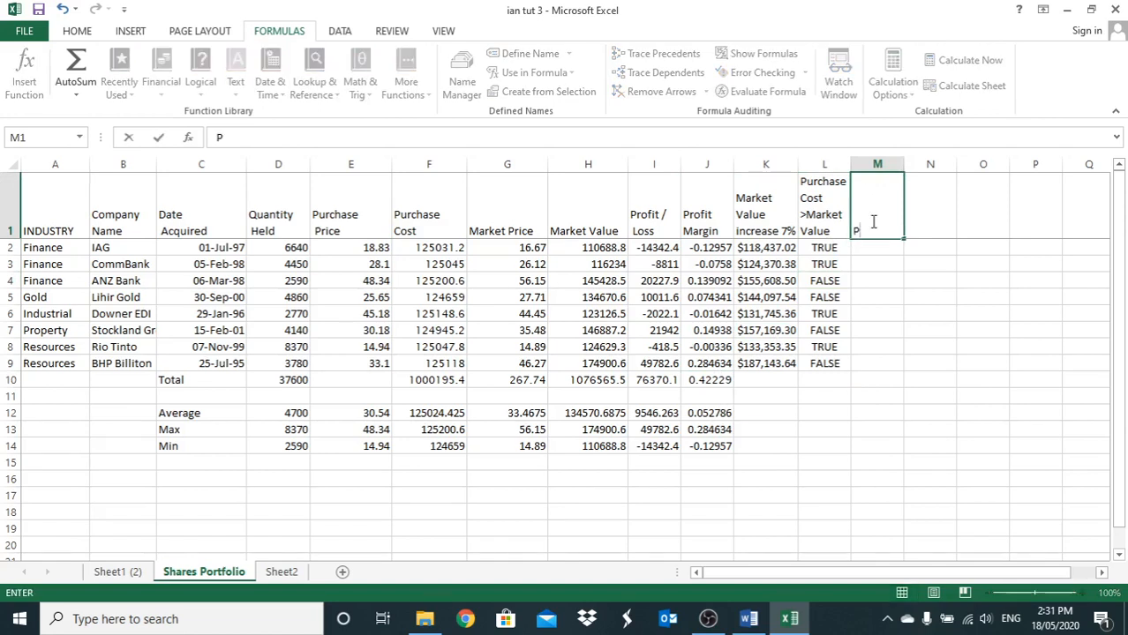
pyautogui.write('urchase Price ,')
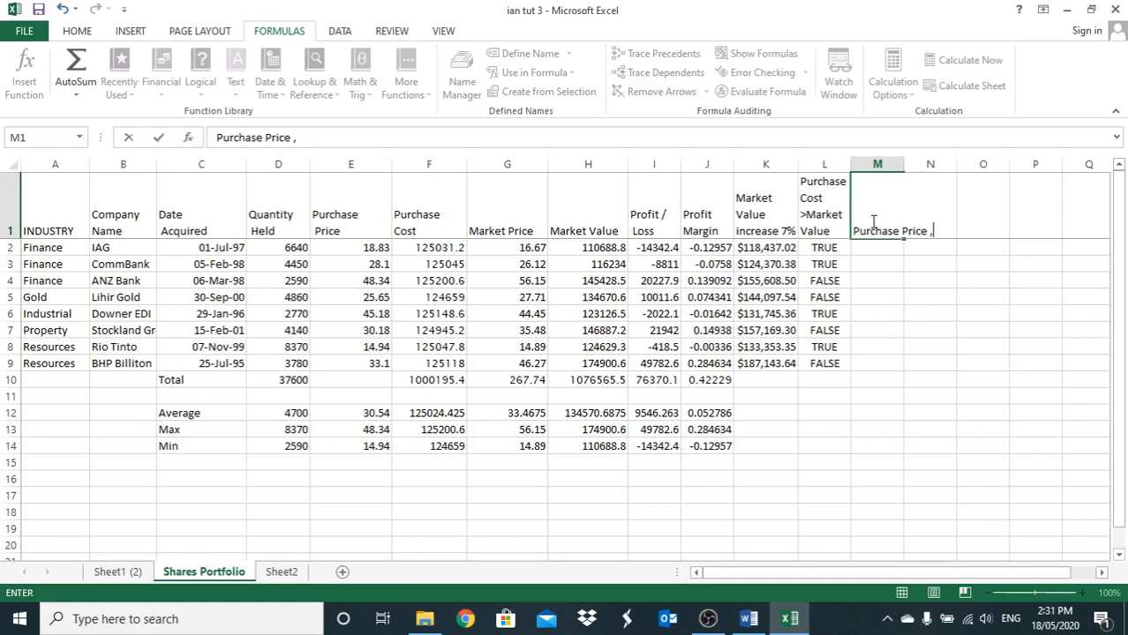
pyautogui.press('BackSpace')
pyautogui.write('<=')
pyautogui.write('Market')
pyautogui.write(' Price')
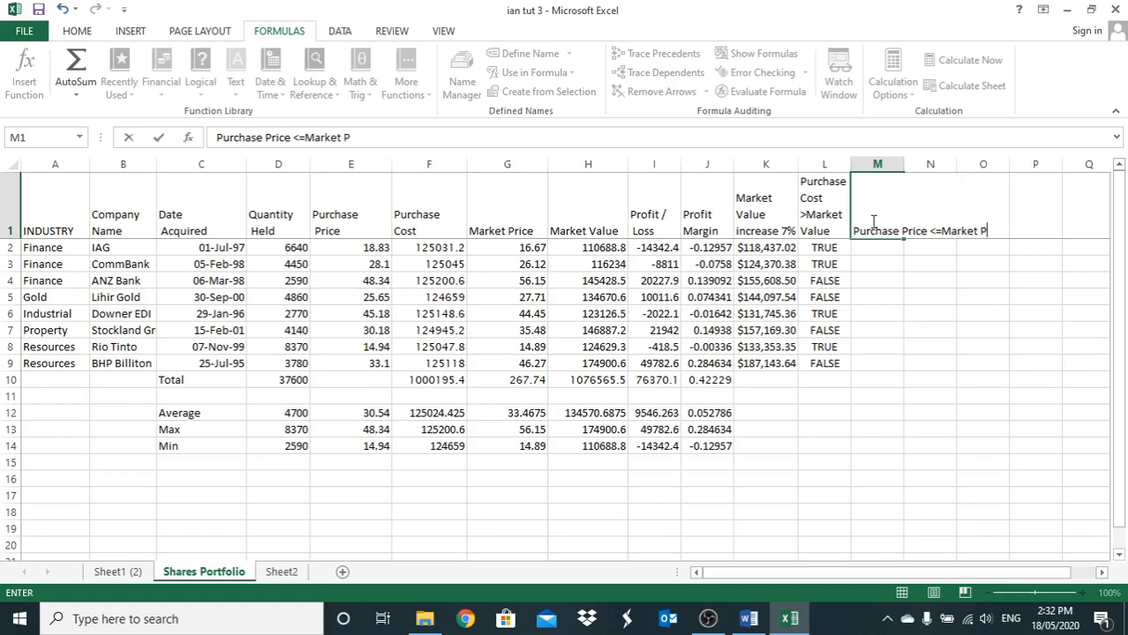
pyautogui.press('Return')
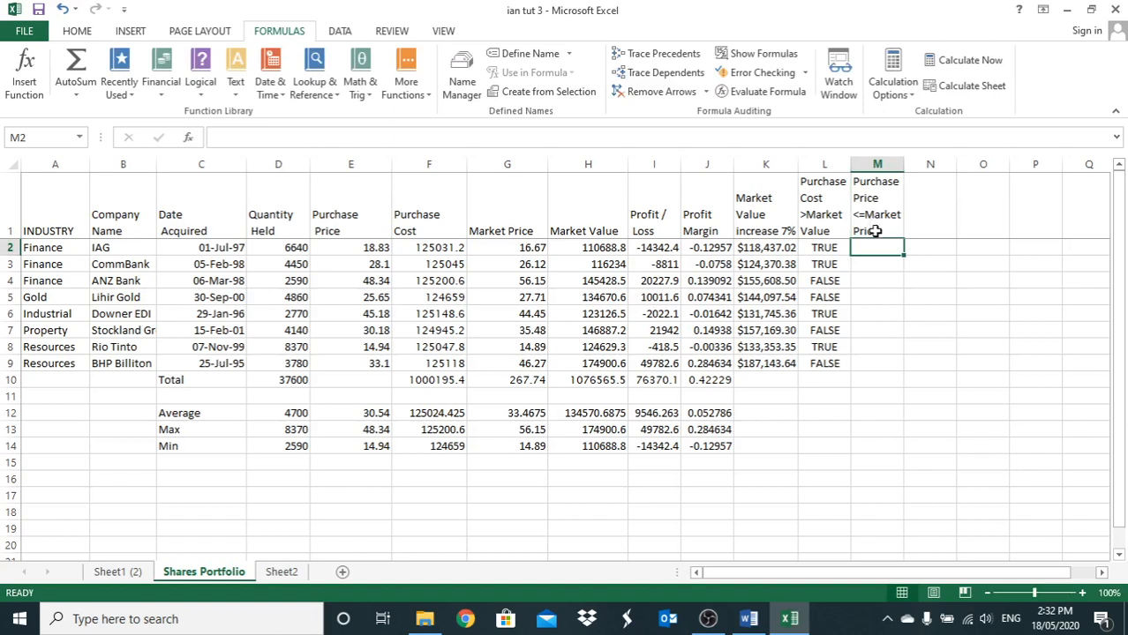
# - Enter the formula =E2<=G2 in M2 to compare purchase price with market price, and copy it down through M9
pyautogui.write('=')
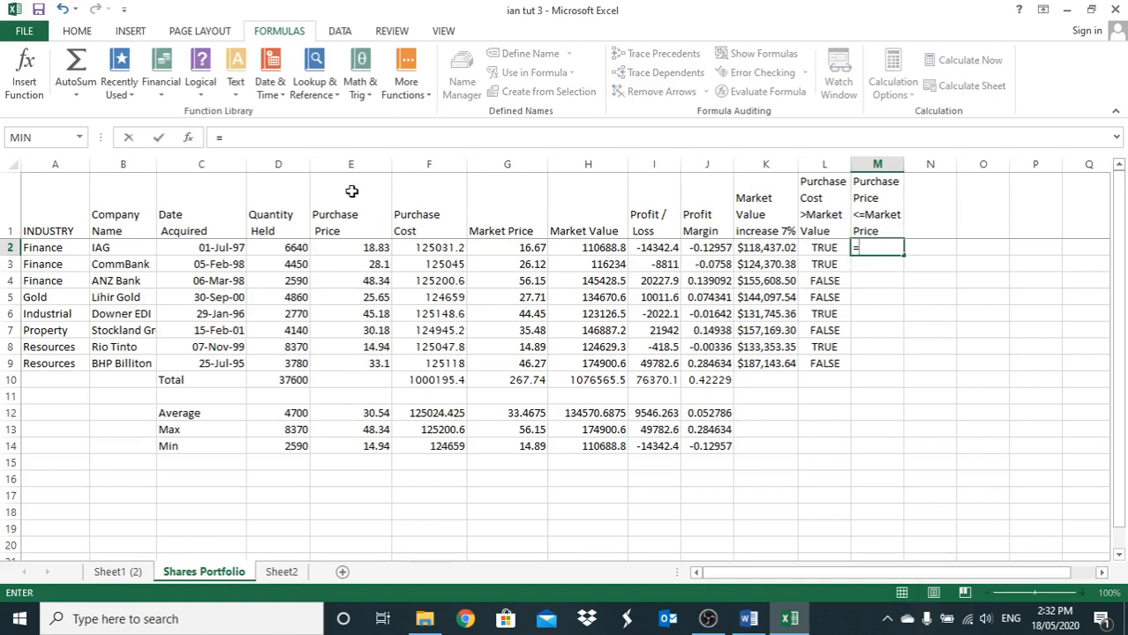
pyautogui.click(345, 247)
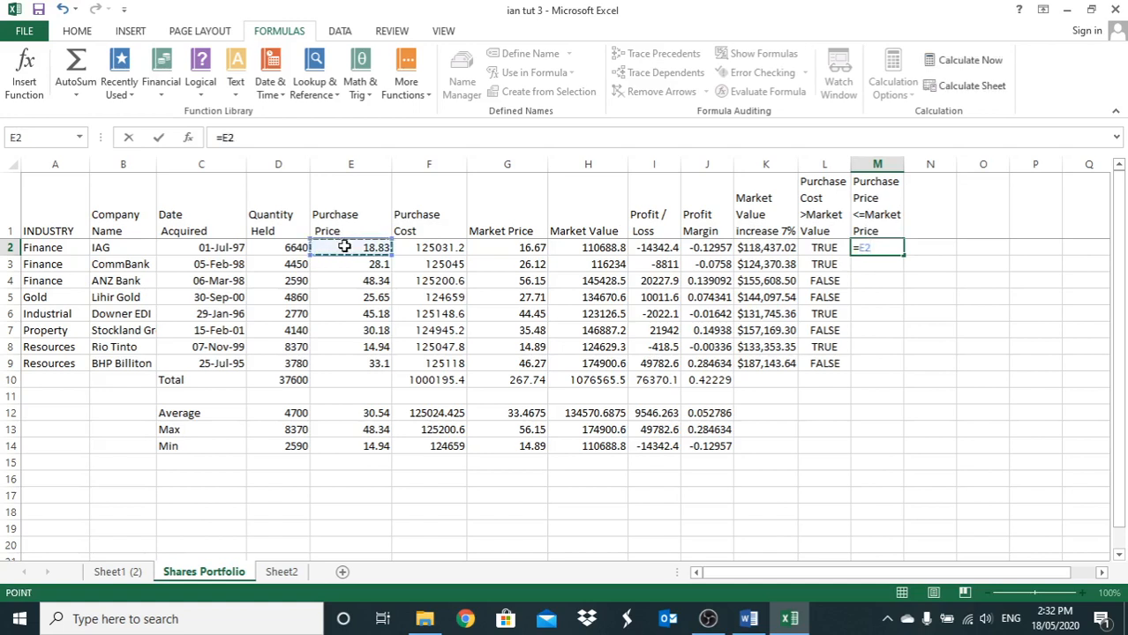
pyautogui.write('<')
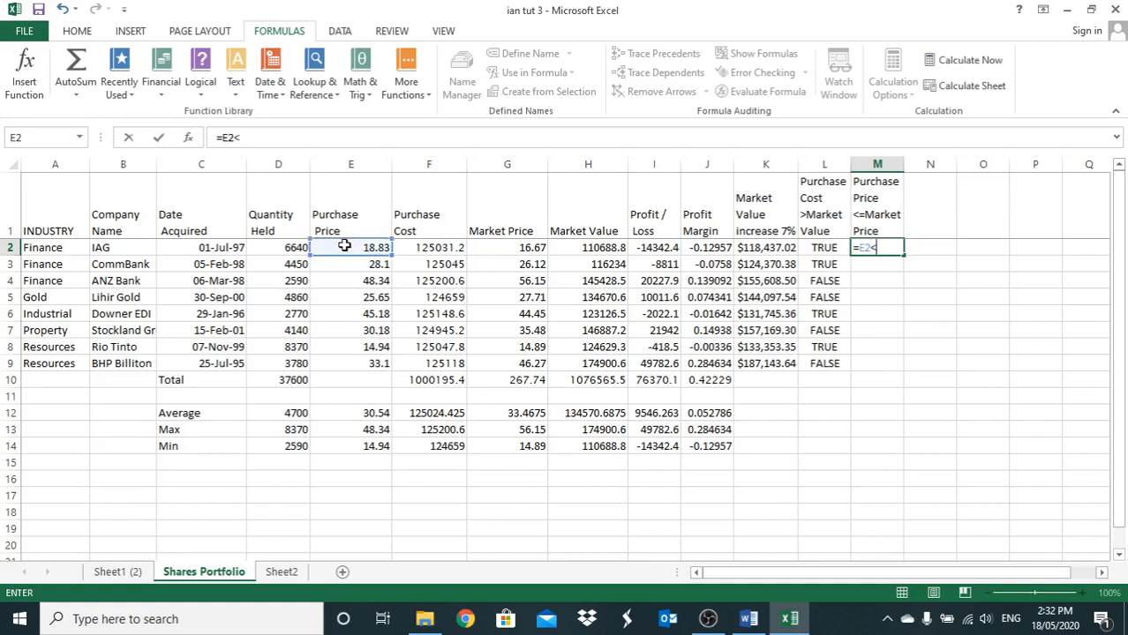
pyautogui.write('=')
pyautogui.click(511, 247)
pyautogui.press('Return')
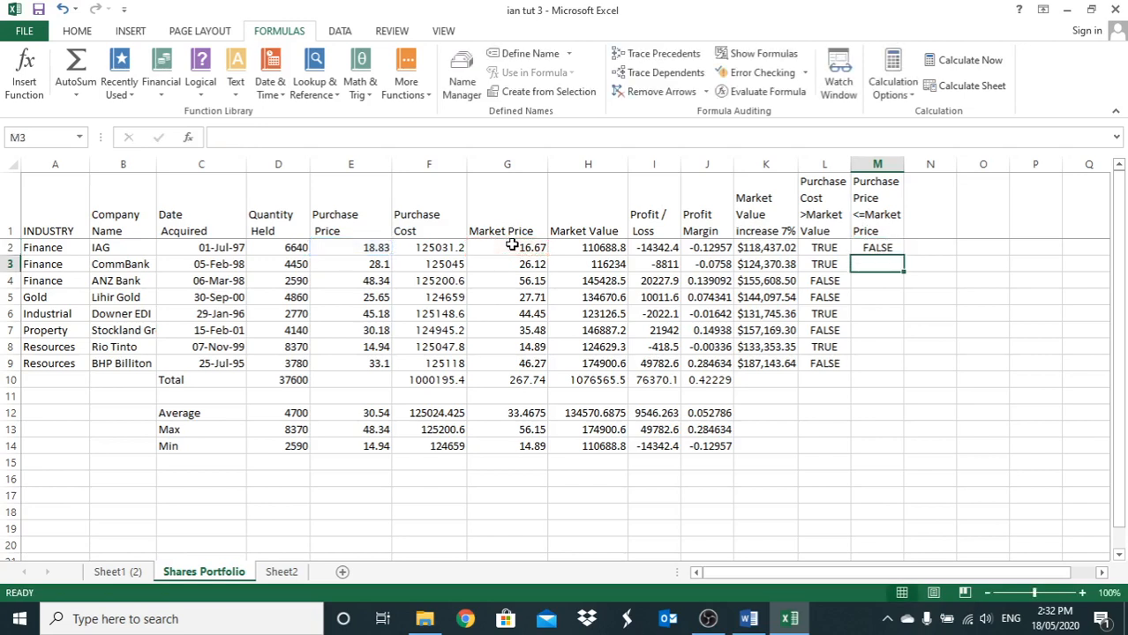
pyautogui.click(877, 248)
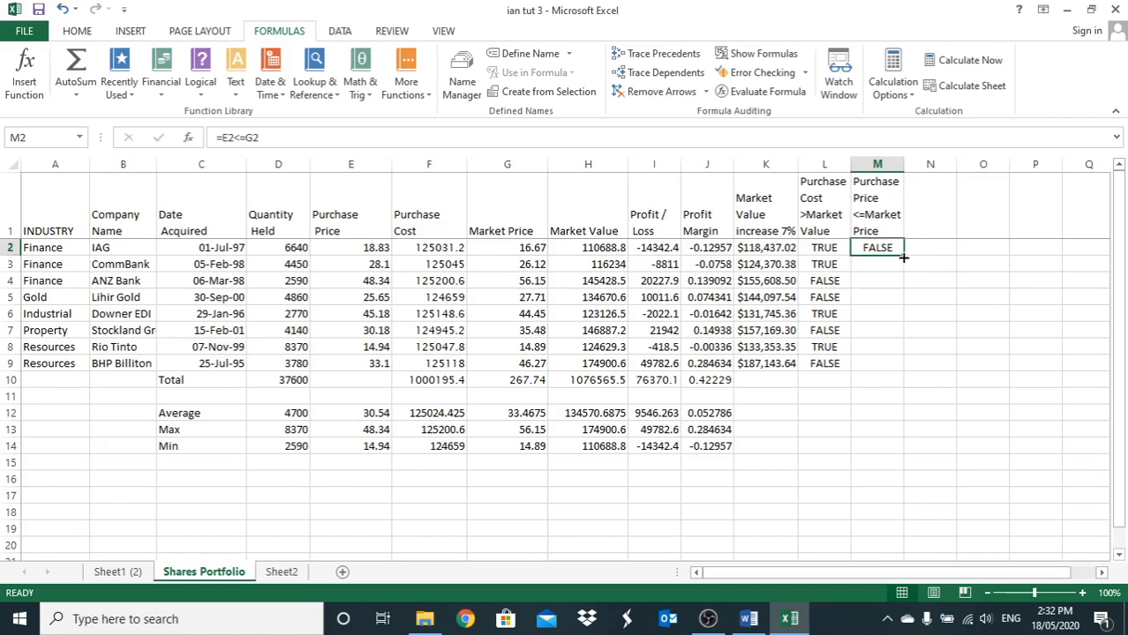
pyautogui.moveTo(904, 255); pyautogui.dragTo(883, 378)
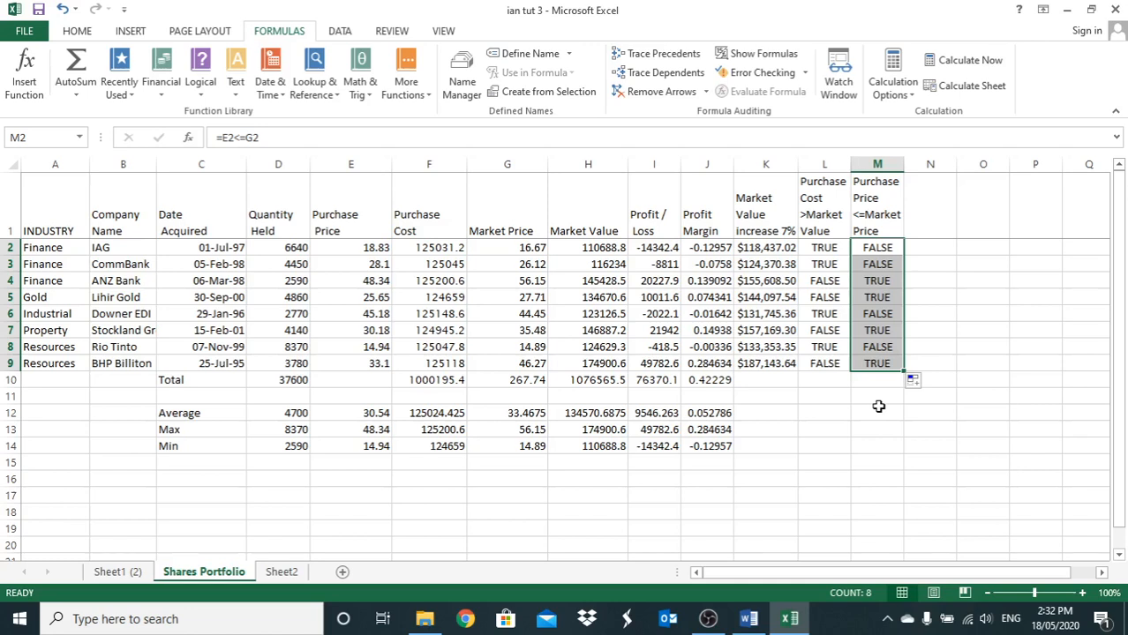
# - Copy the SUM formula from the Profit Margin total in J10 across to K10 to total the increased market values
pyautogui.click(701, 380)
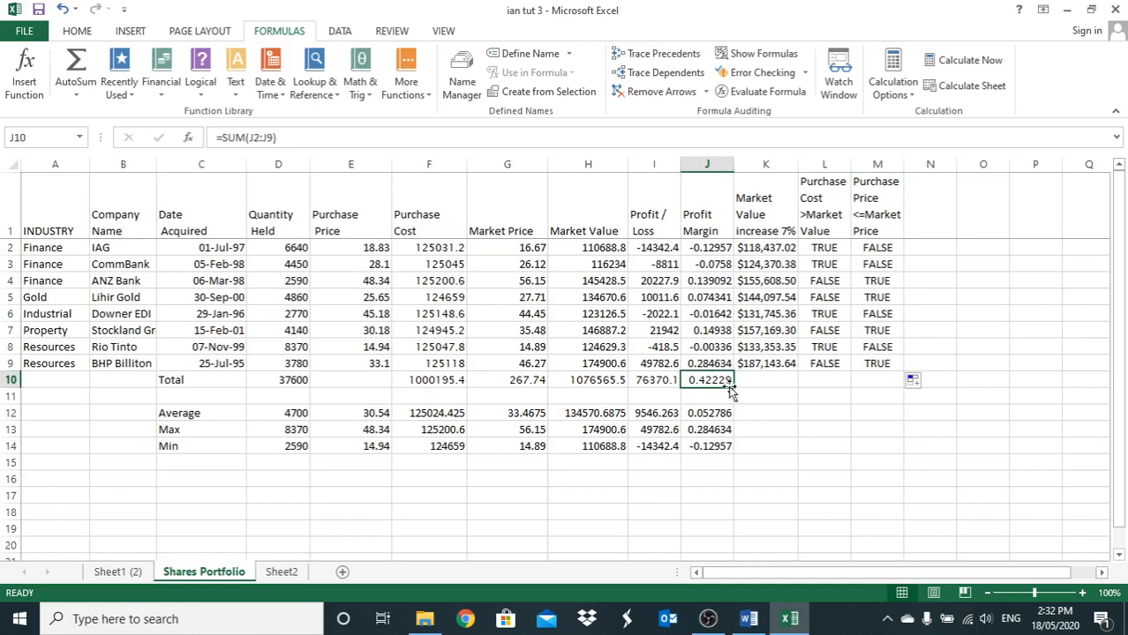
pyautogui.click(732, 385)
pyautogui.moveTo(735, 386); pyautogui.dragTo(786, 387)
pyautogui.click(773, 427)
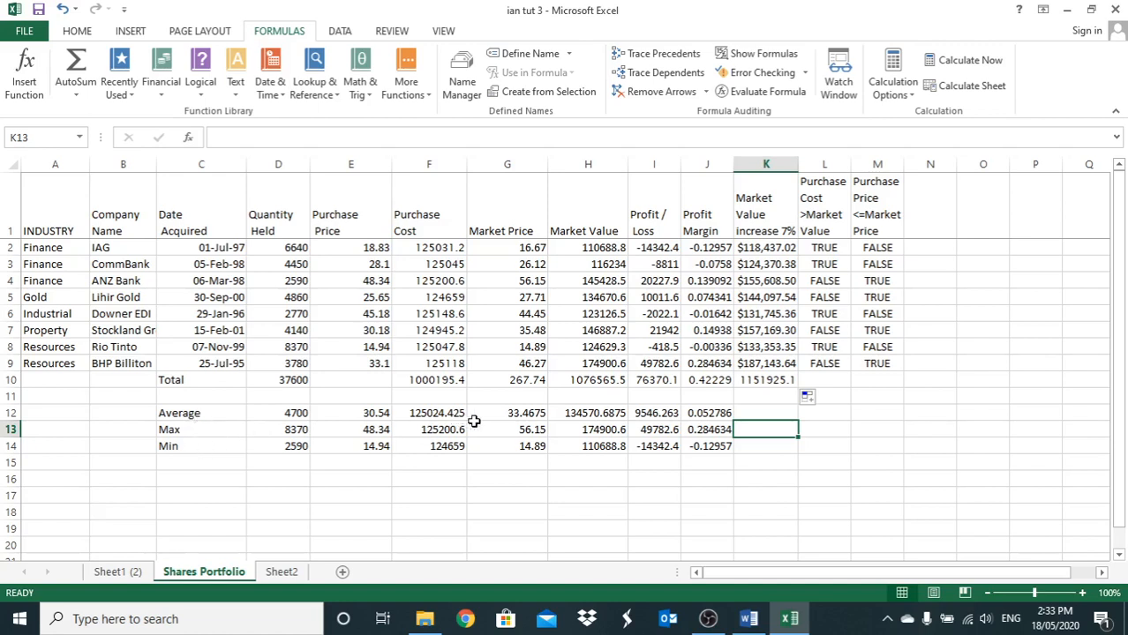
# - Try copying the 7% increase formula from K2 through K10 with a slightly wider column K, and undo both changes
pyautogui.click(760, 250)
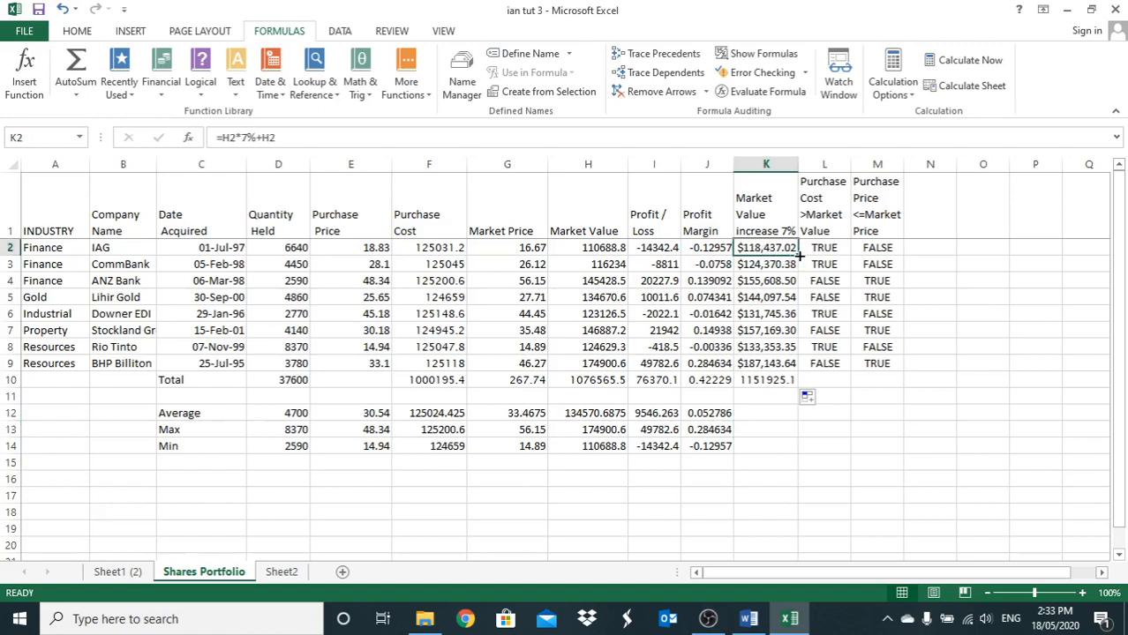
pyautogui.moveTo(798, 254); pyautogui.dragTo(791, 389)
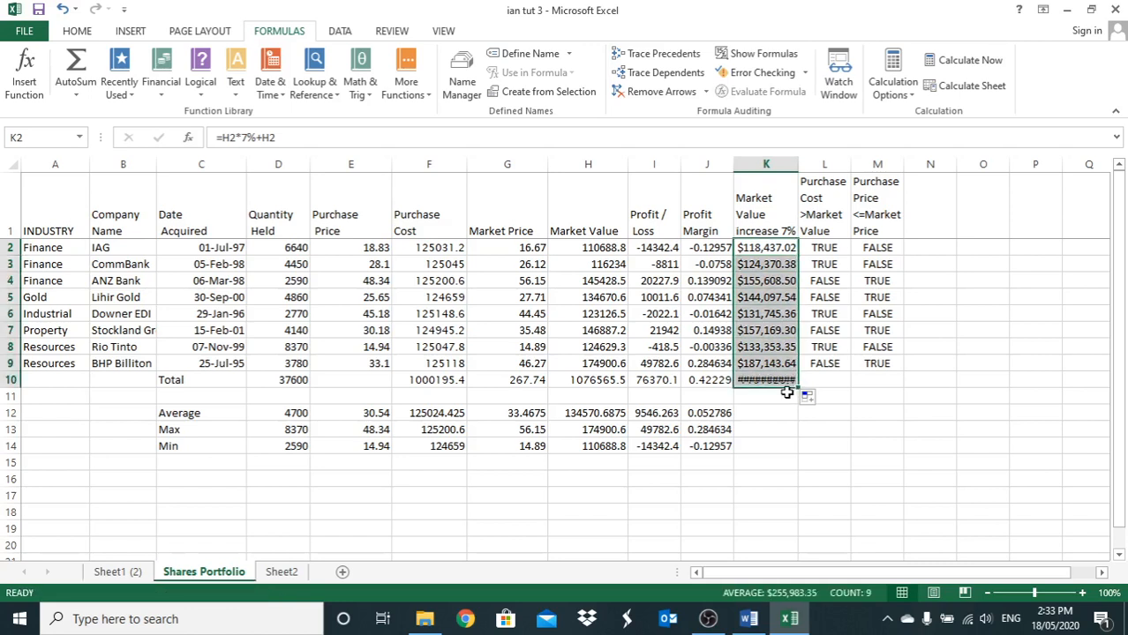
pyautogui.click(782, 408)
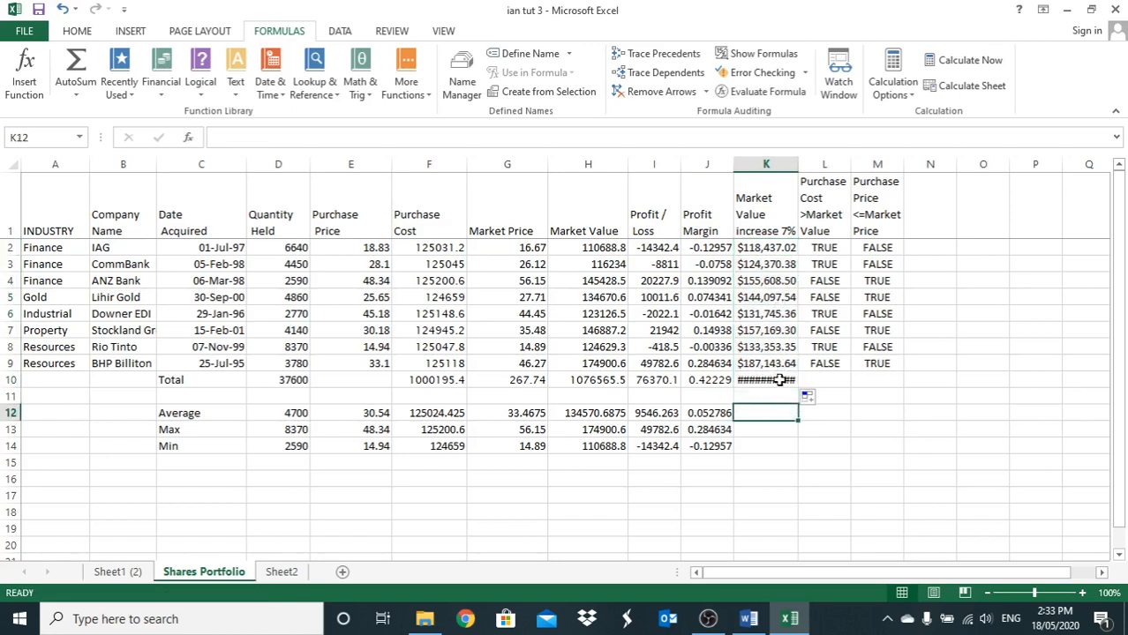
pyautogui.click(779, 379)
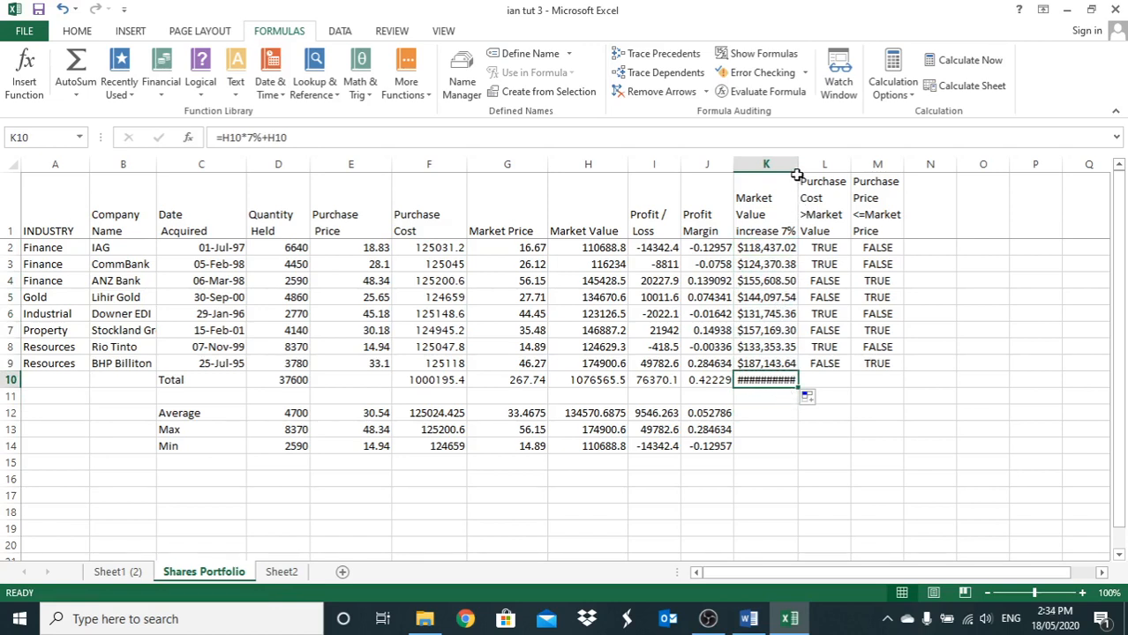
pyautogui.moveTo(796, 166); pyautogui.dragTo(804, 167)
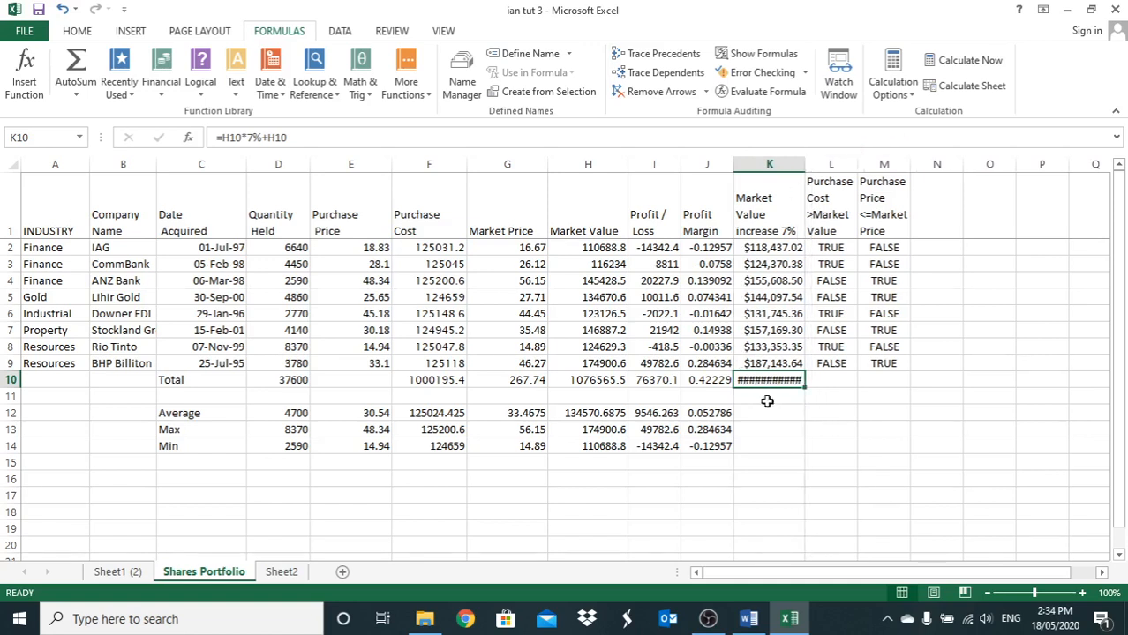
pyautogui.click(840, 404)
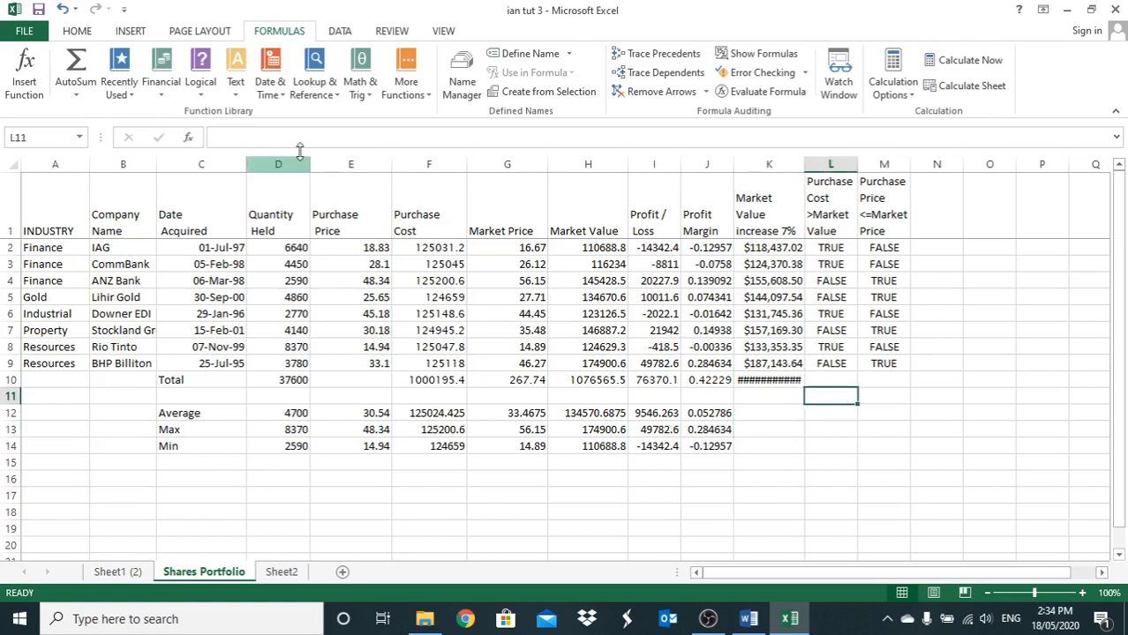
pyautogui.click(62, 10)
pyautogui.click(62, 10)
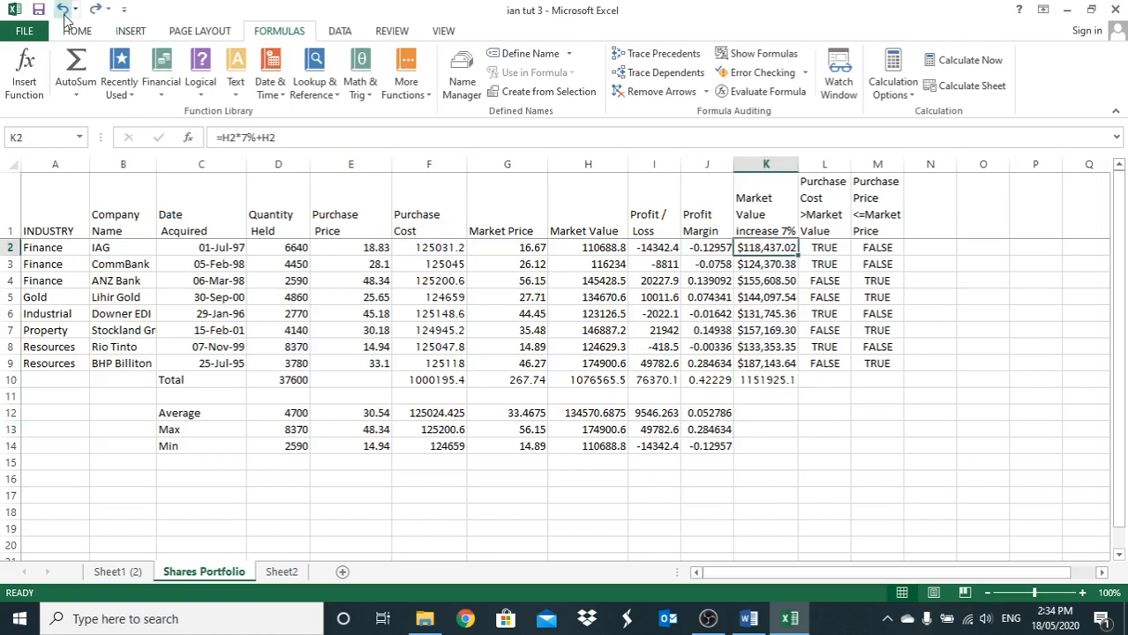
# - Check the SUM formula in the total cell K10 and the 7% increase formula in K9
pyautogui.click(763, 379)
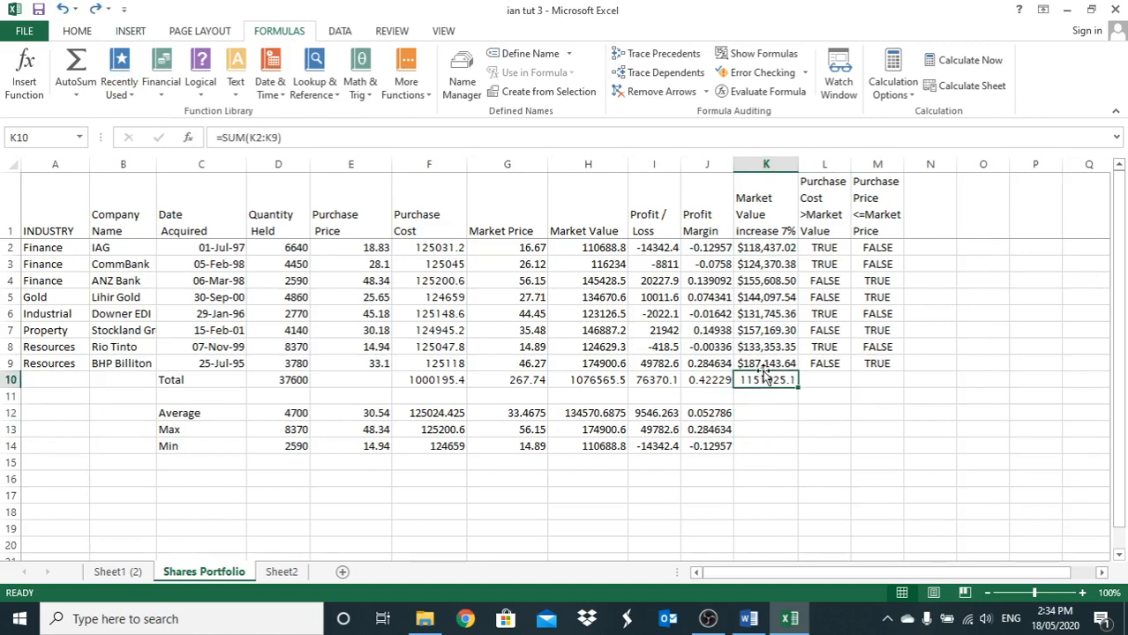
pyautogui.click(766, 364)
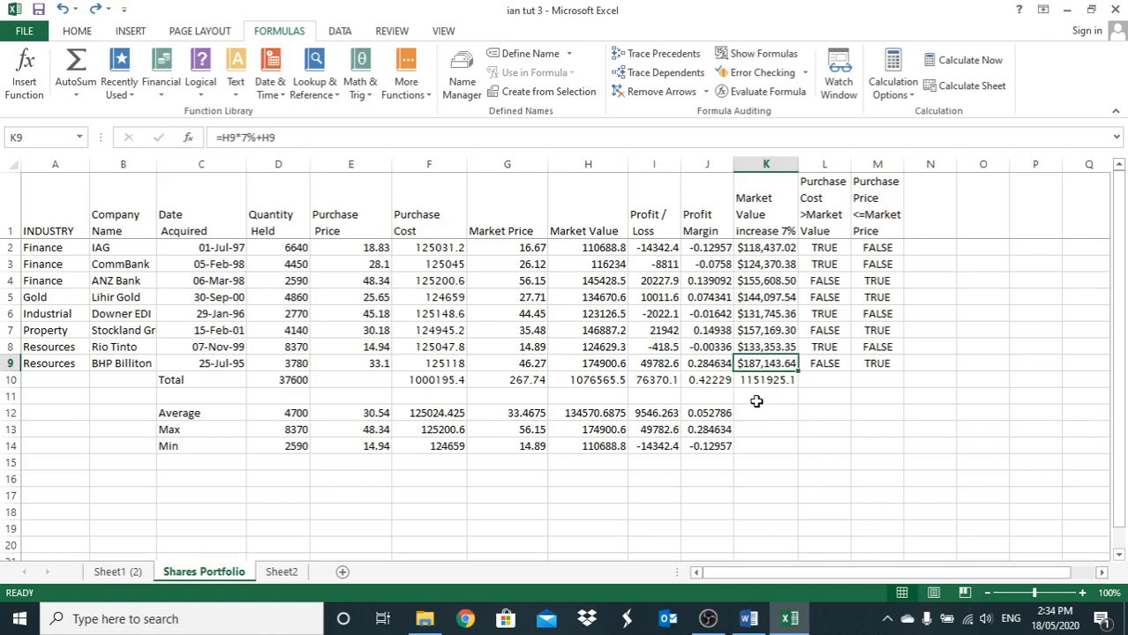
pyautogui.click(756, 398)
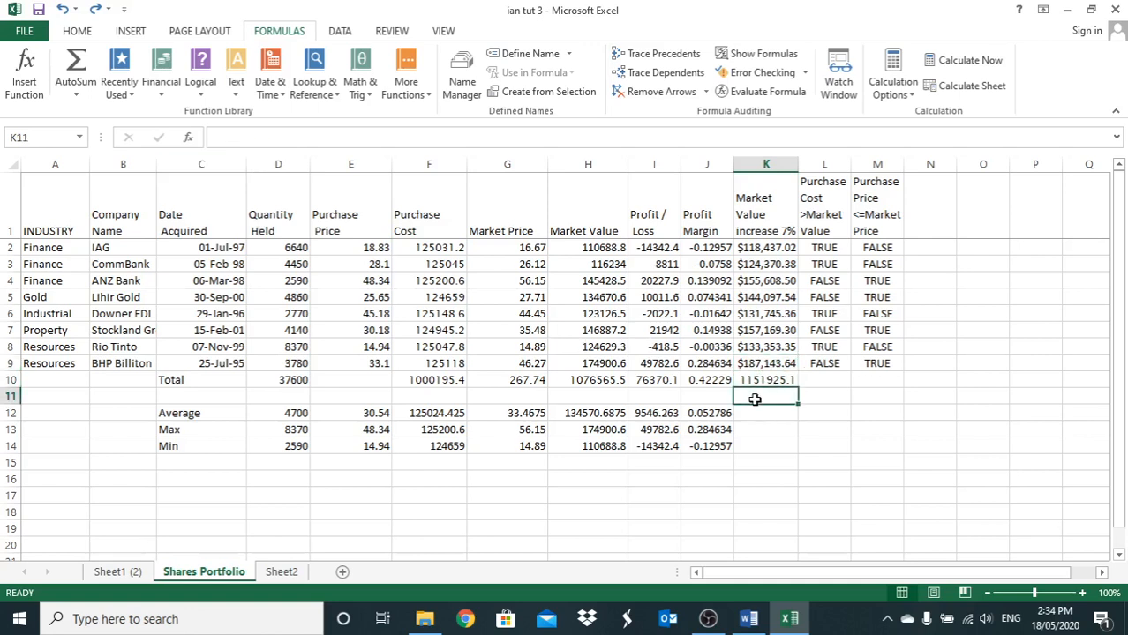
pyautogui.click(697, 399)
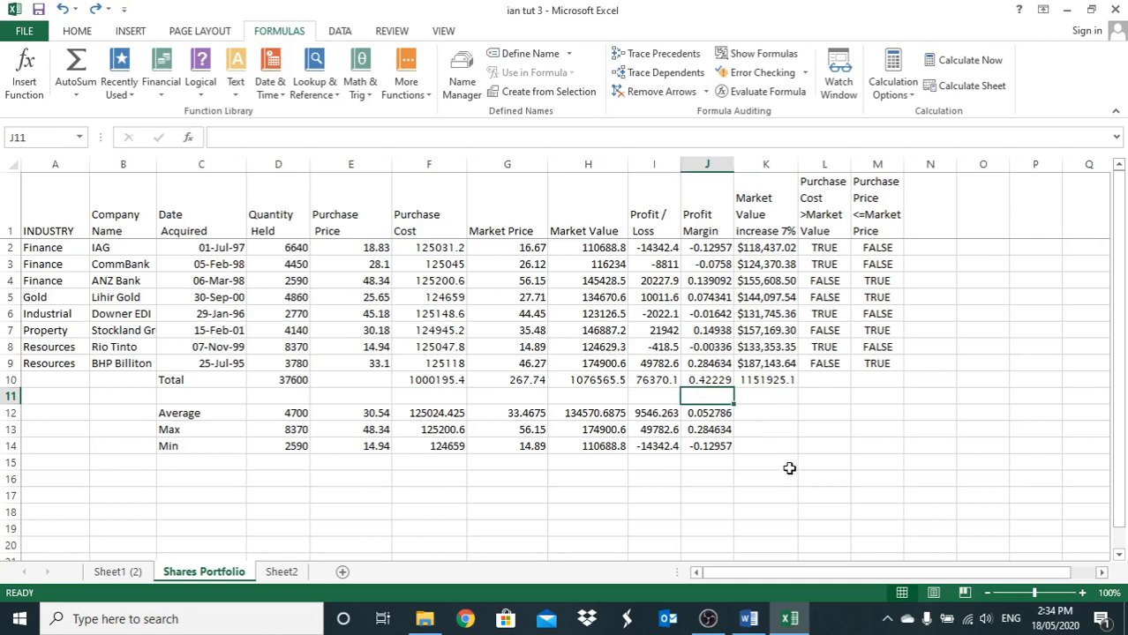
pyautogui.click(583, 479)
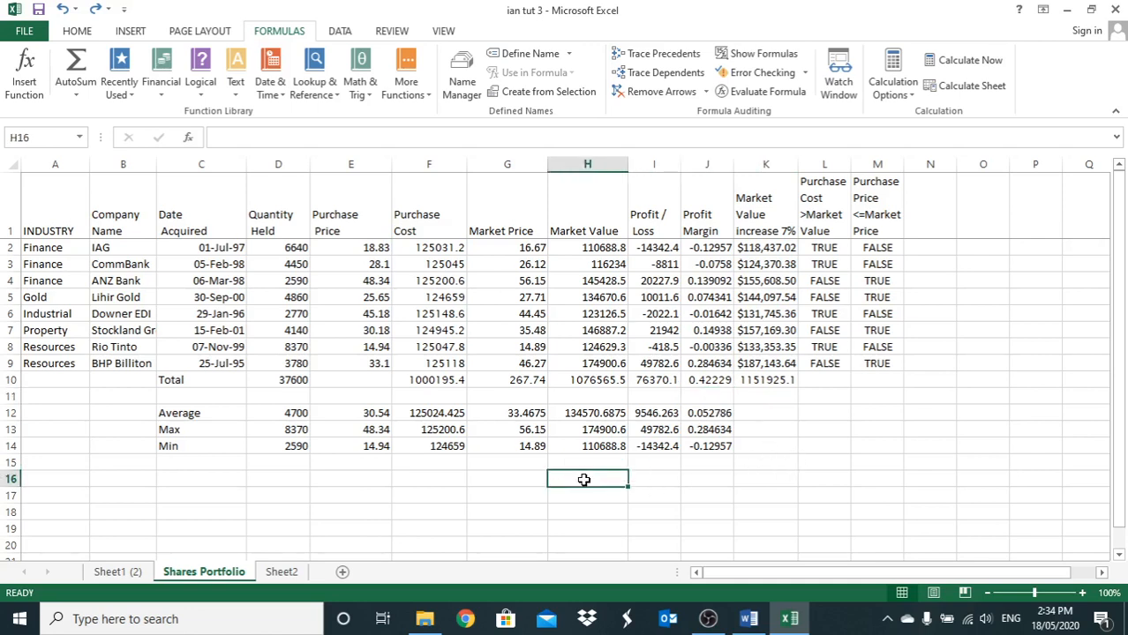